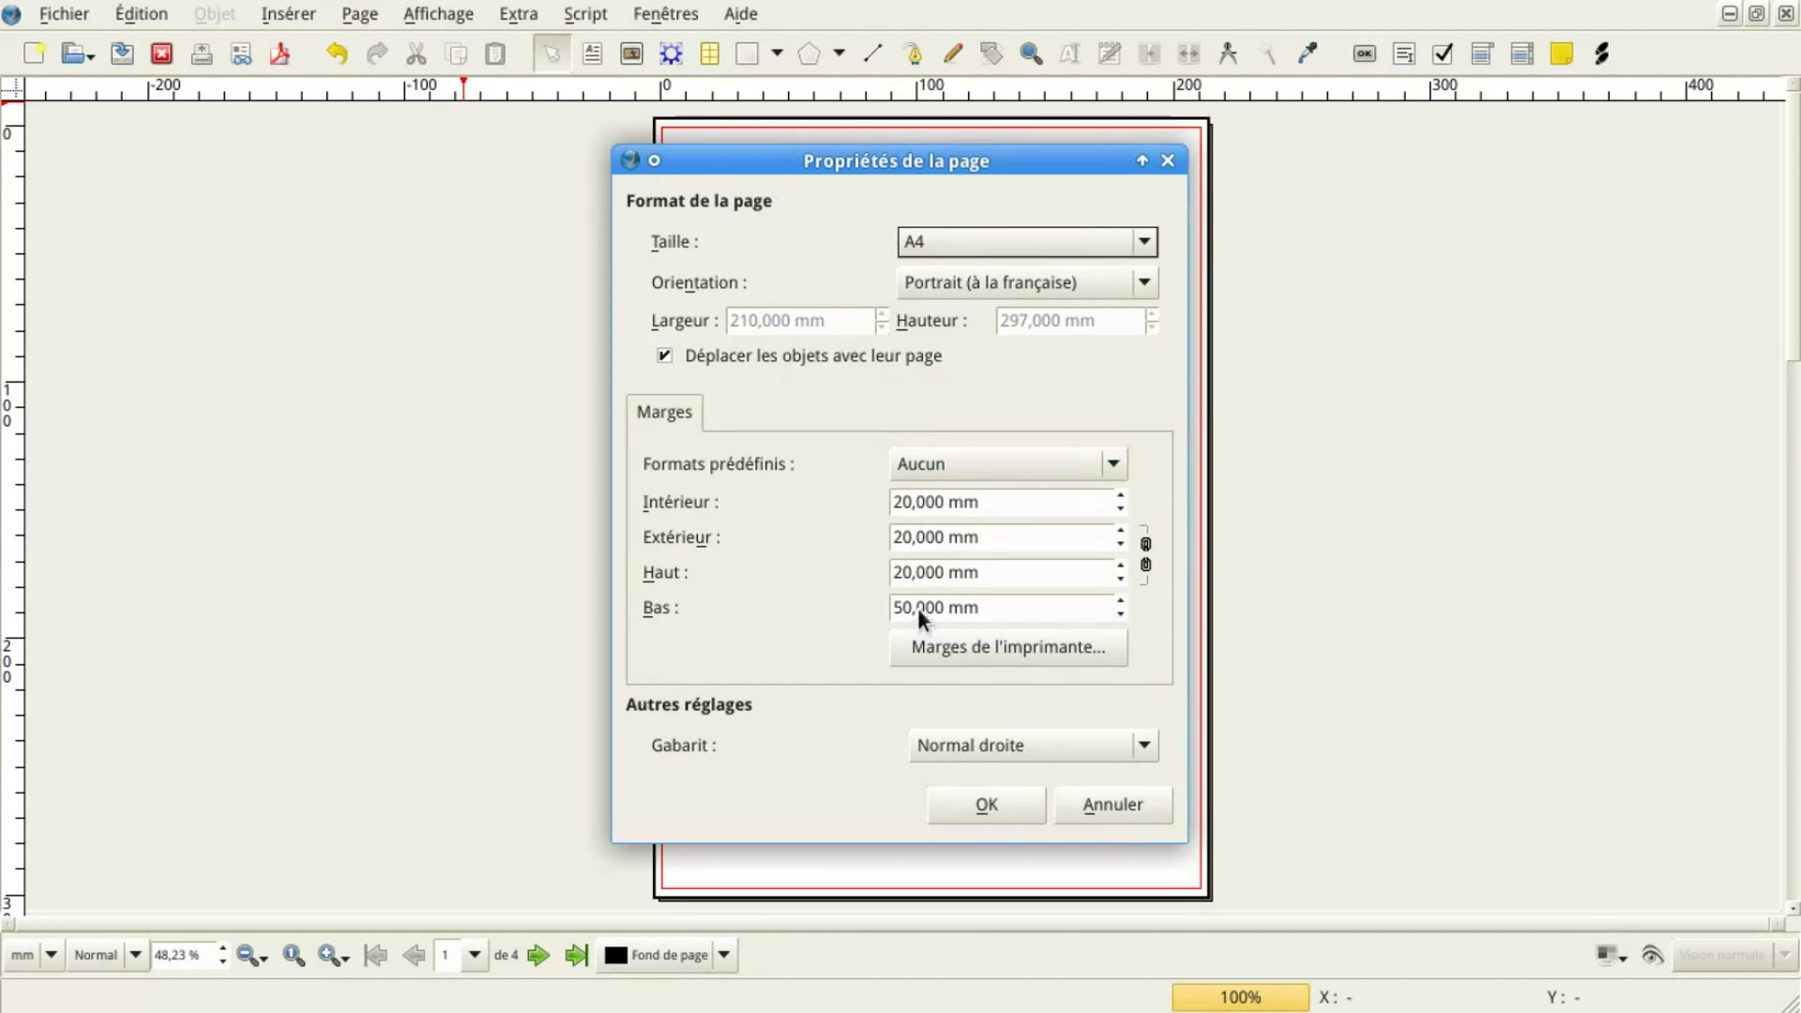
Set the page's bottom margin to 20 mm and apply the page properties
{"action": "left_click", "coordinate": [910, 607]}
{"action": "triple_click", "coordinate": [906, 607]}
{"action": "type", "text": "20"}
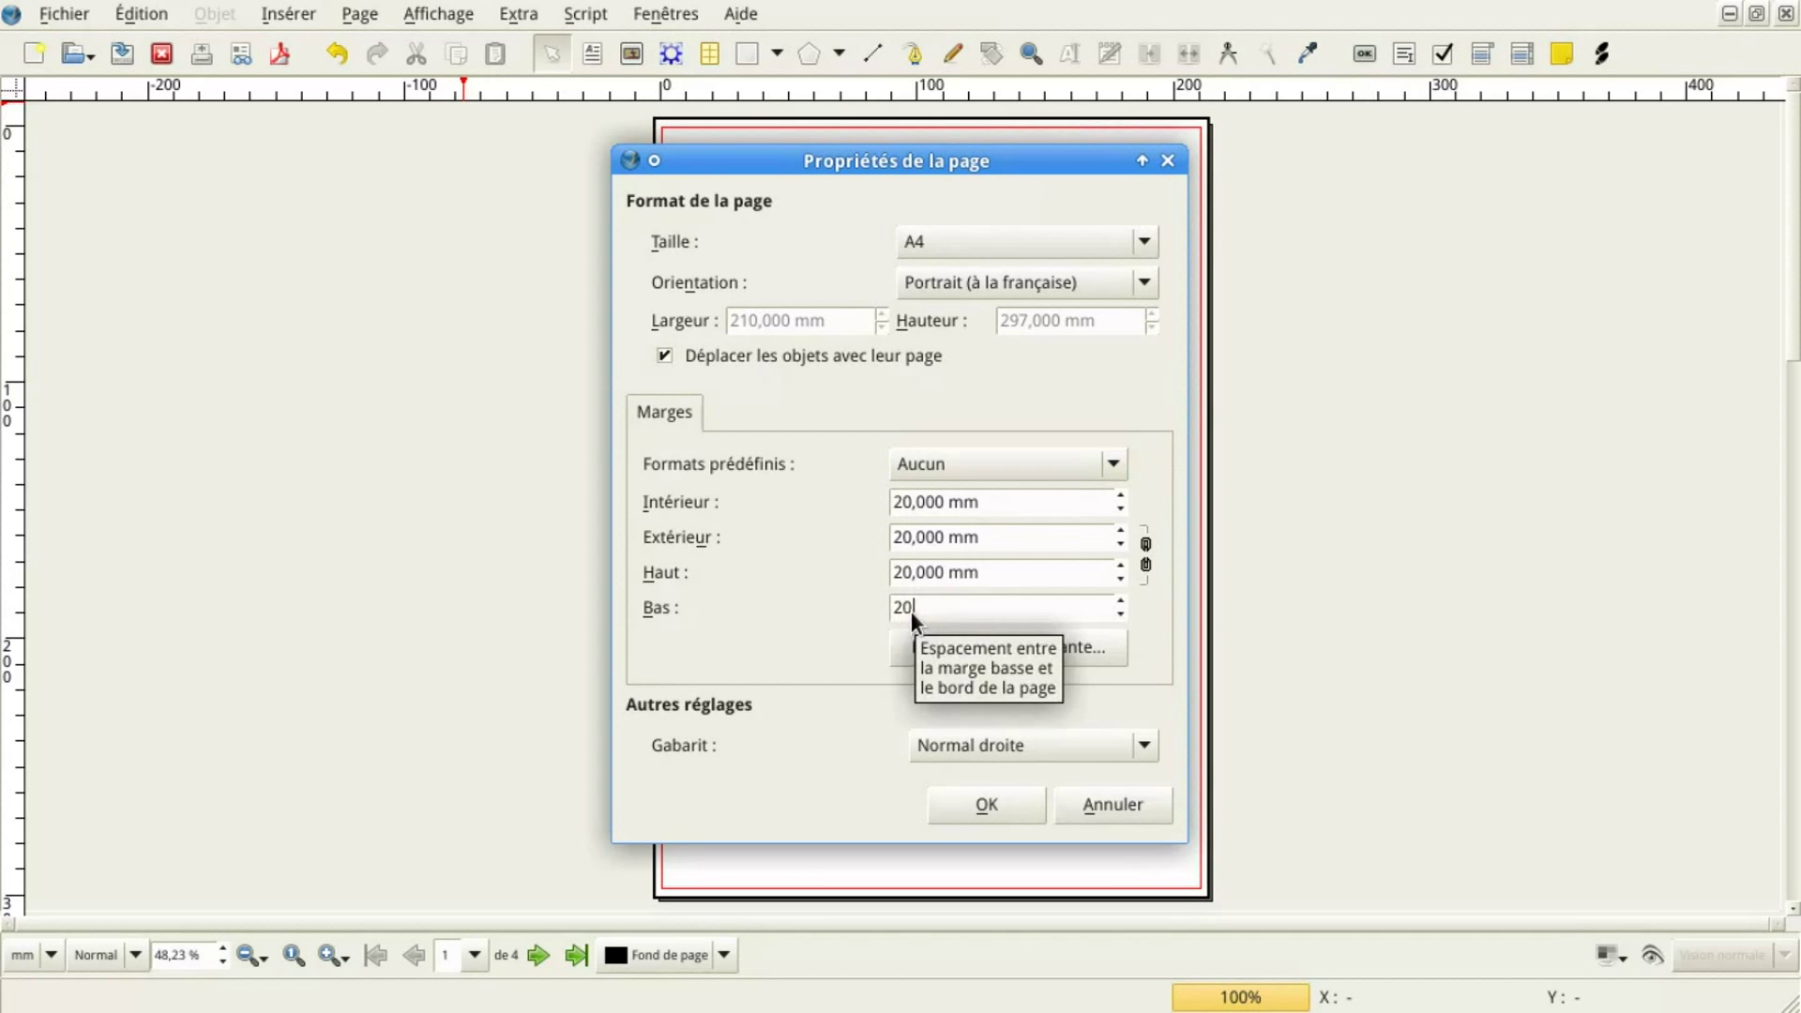
{"action": "key", "text": "Tab"}
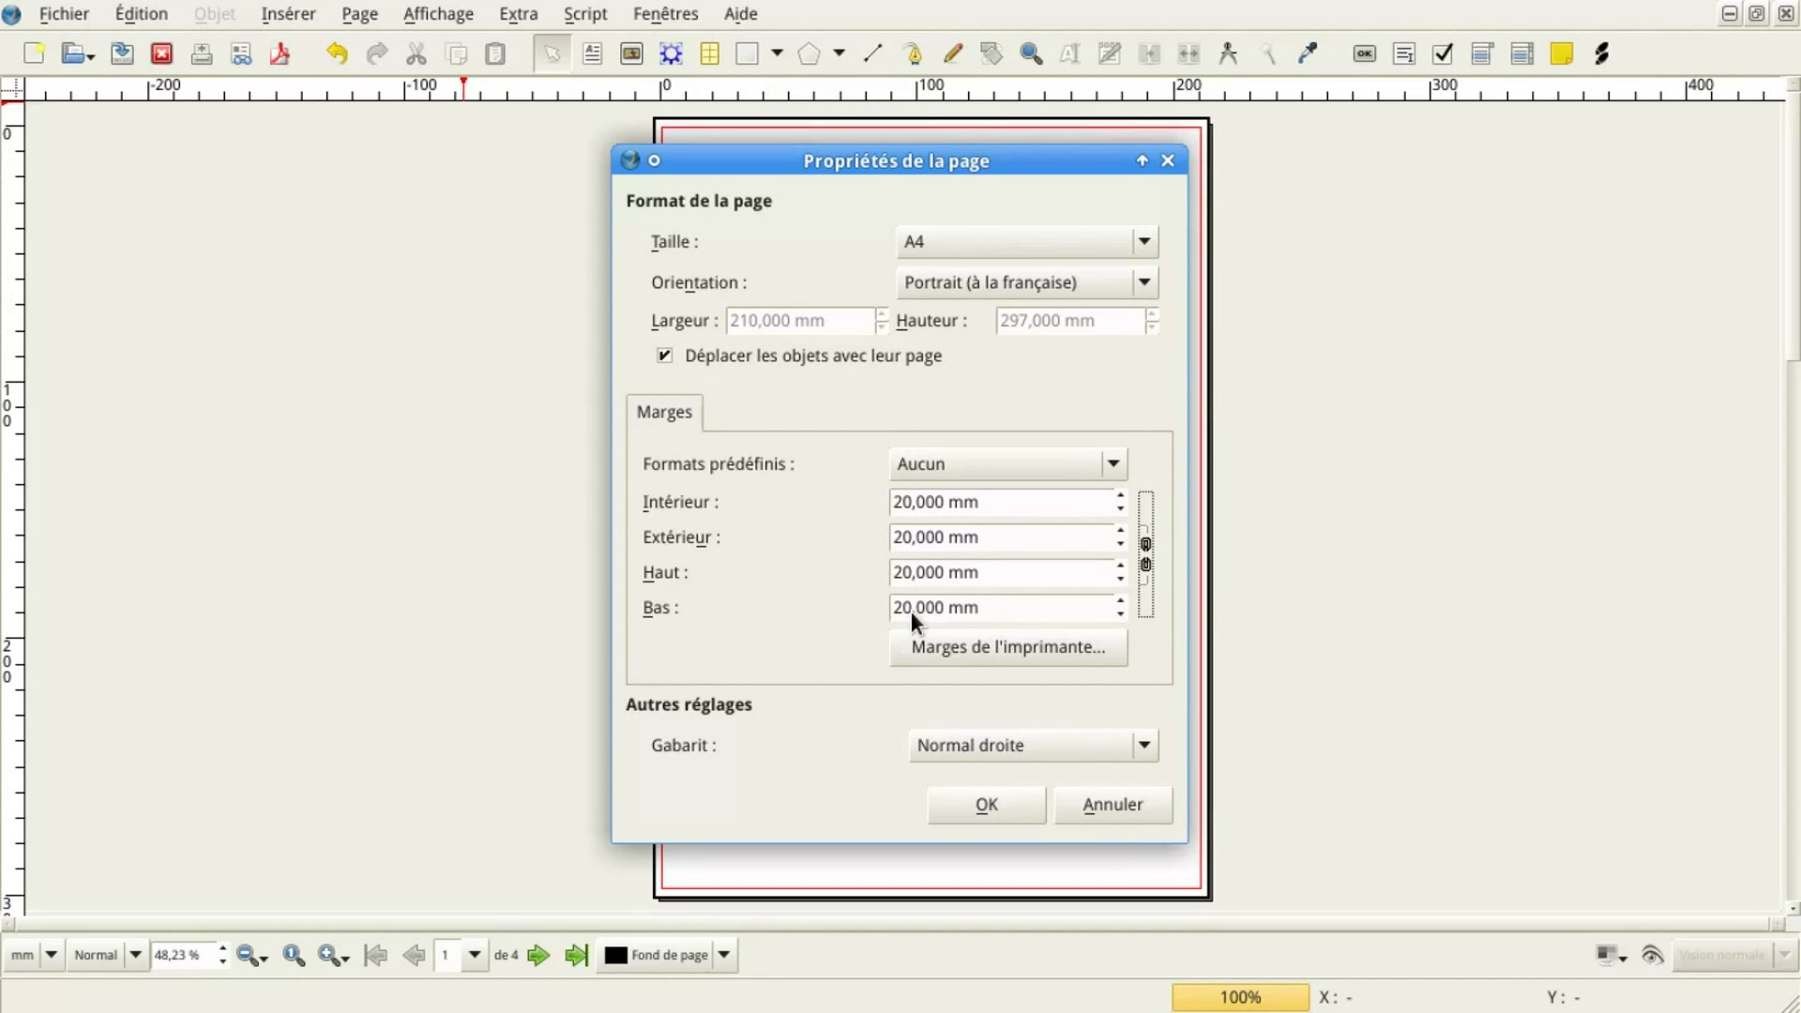
{"action": "left_click", "coordinate": [1005, 799]}
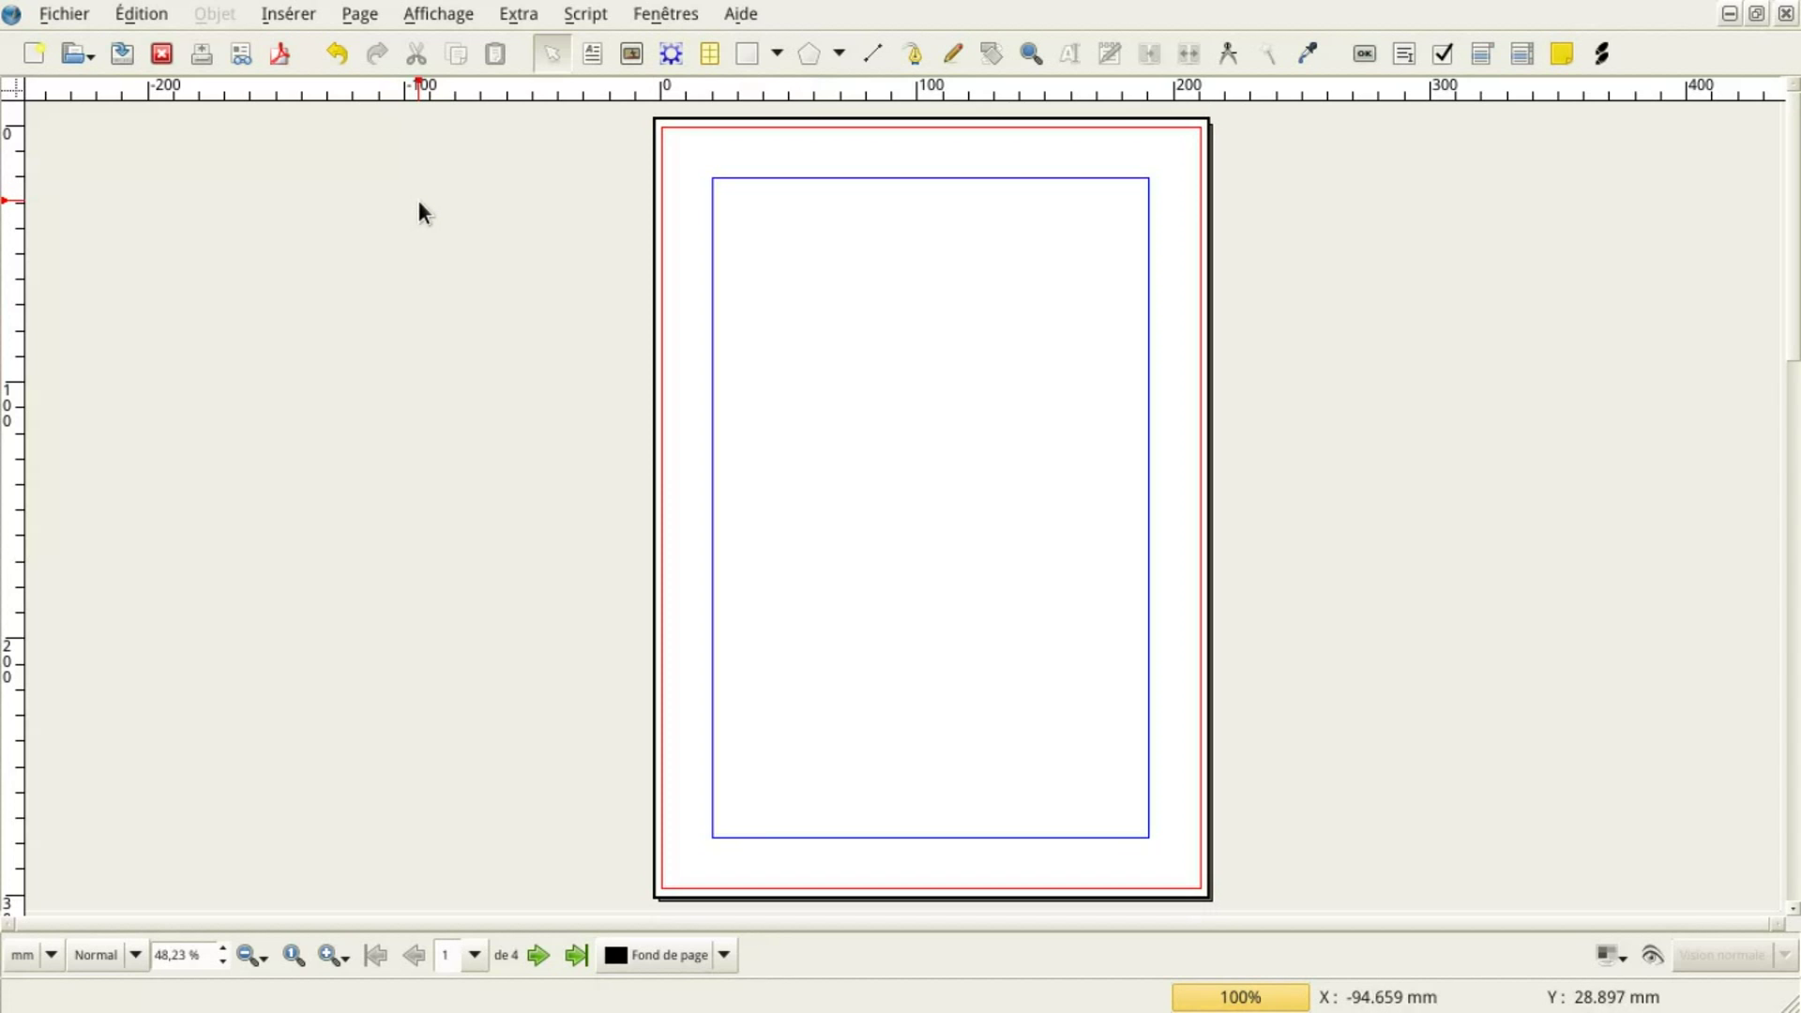
Add 3 horizontal row guides with a 10 mm gutter, measured from the margins, using the guide manager
{"action": "left_click", "coordinate": [364, 19]}
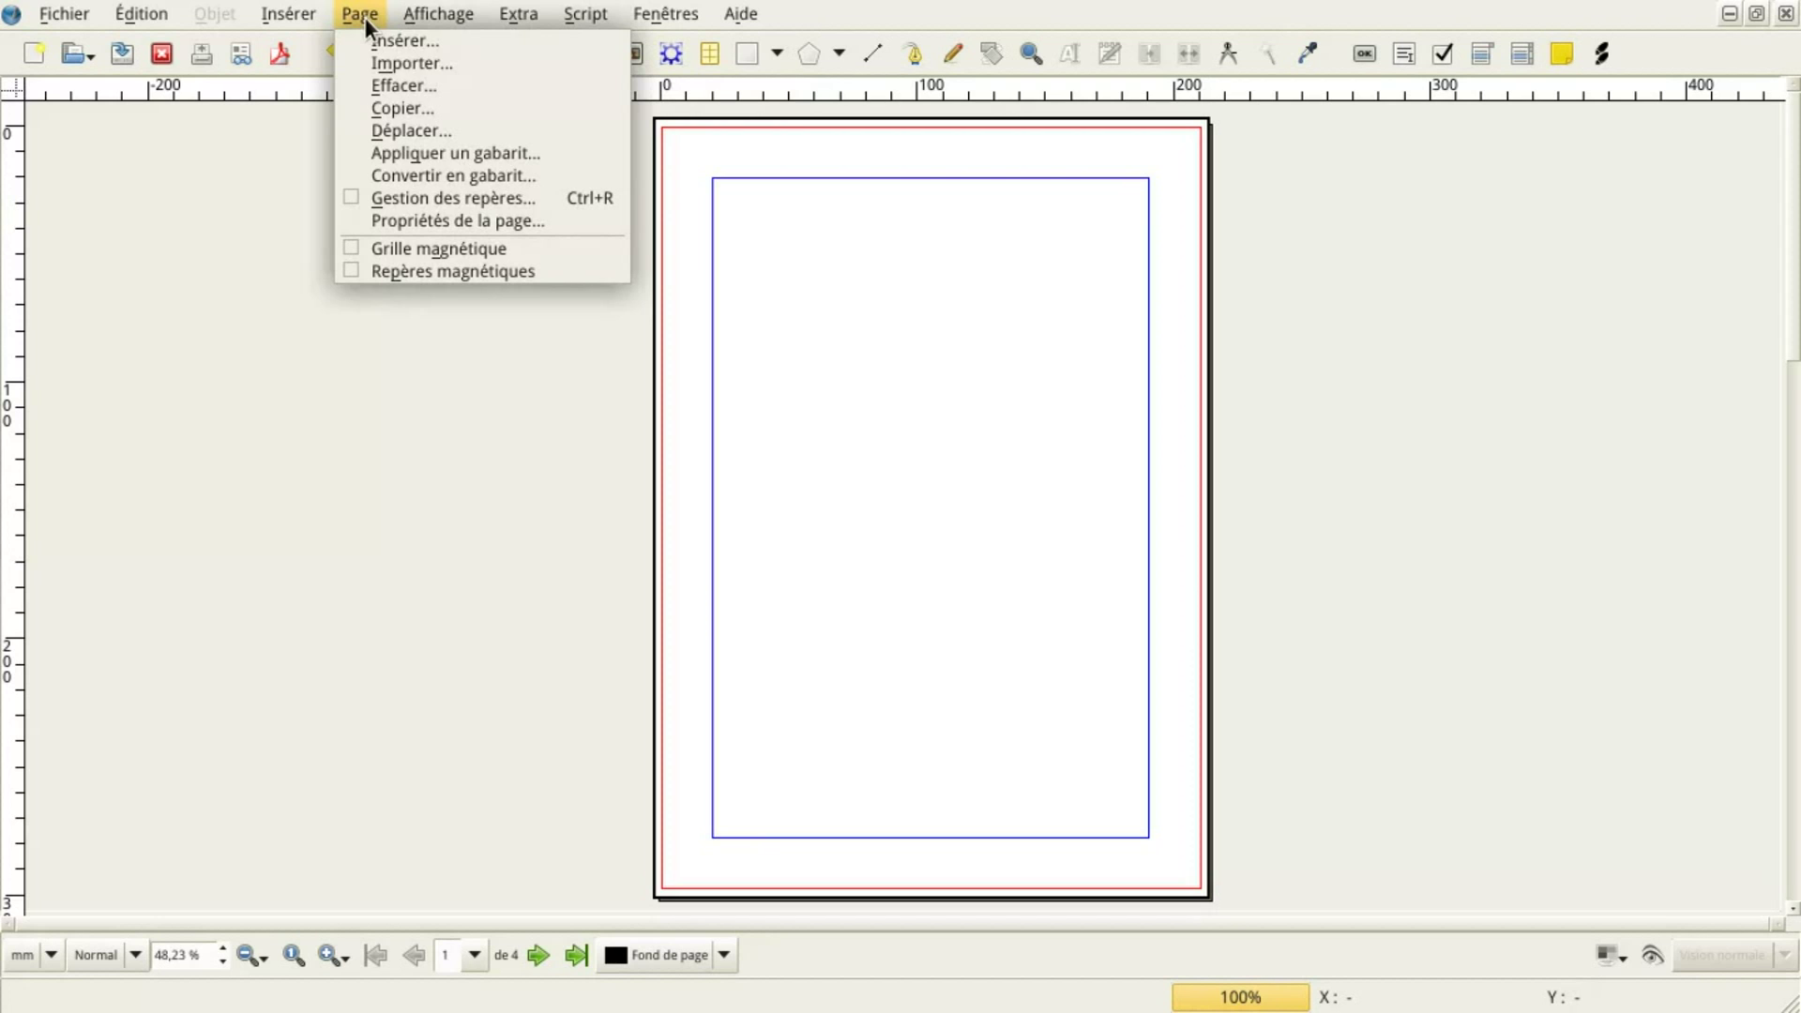
{"action": "left_click", "coordinate": [549, 200]}
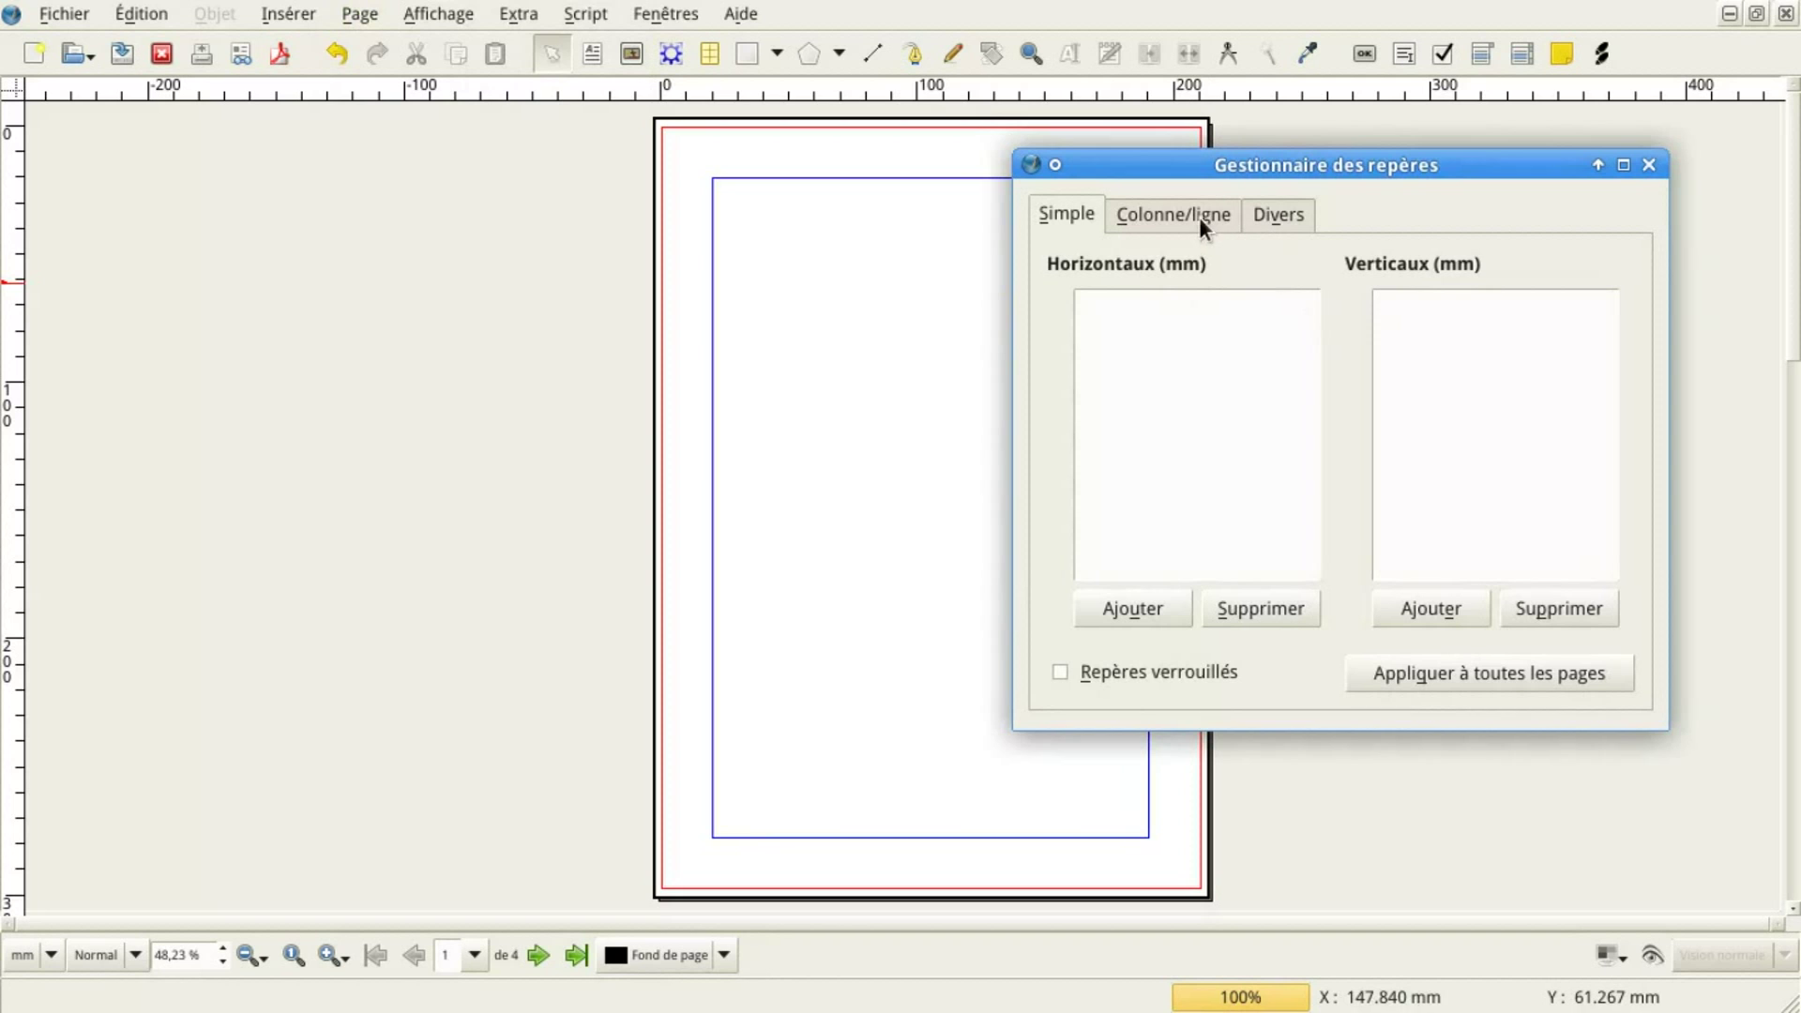
{"action": "left_click_drag", "start_coordinate": [1206, 174], "coordinate": [1320, 171]}
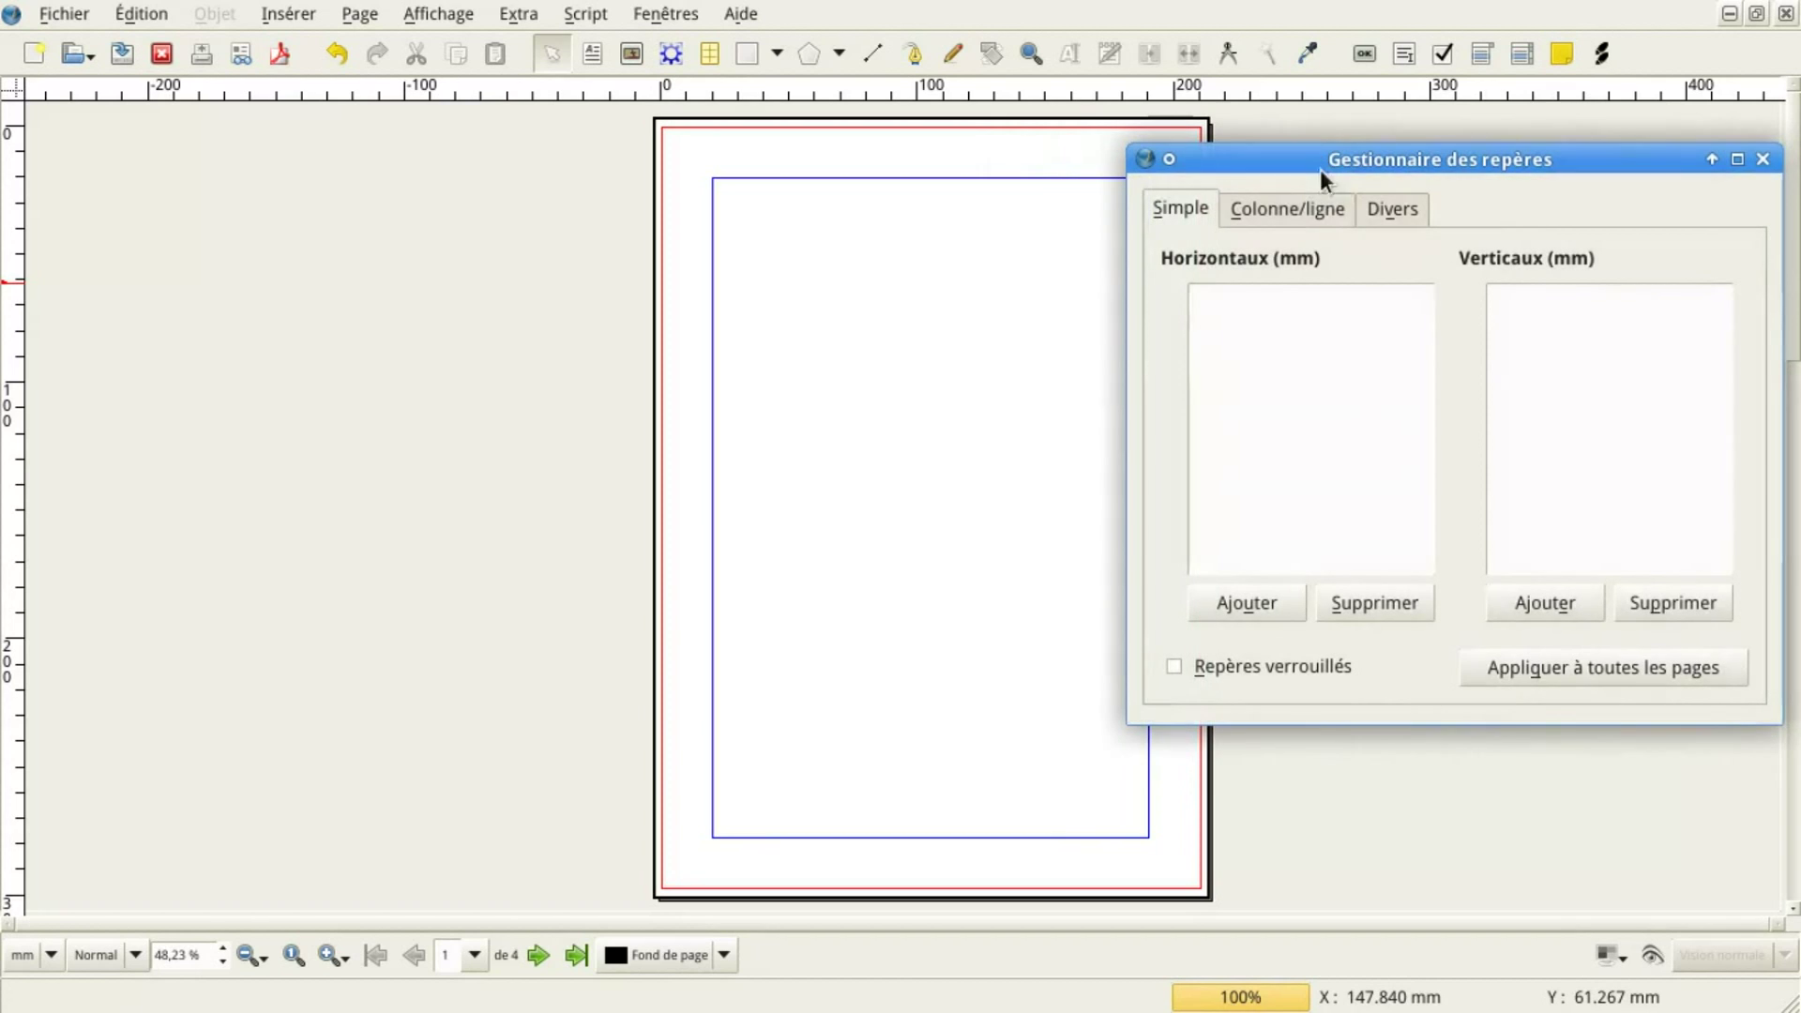
{"action": "left_click", "coordinate": [1316, 221]}
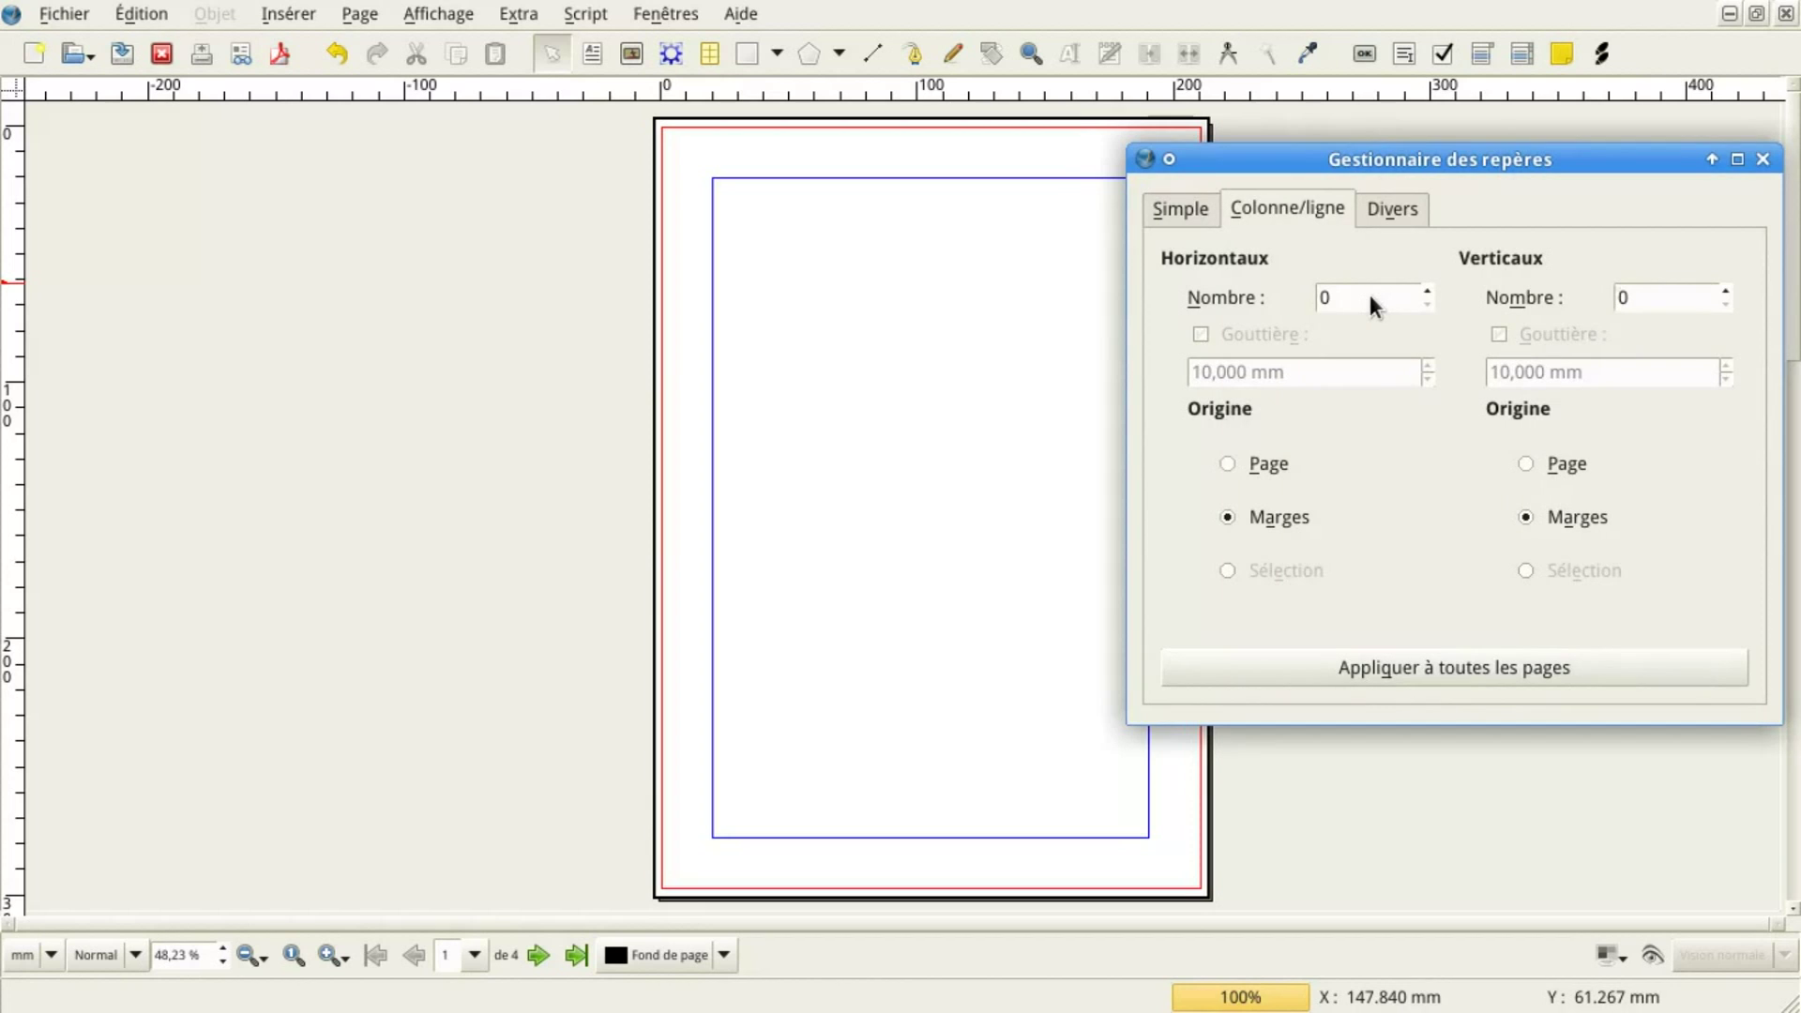
{"action": "scroll", "coordinate": [1370, 296], "scroll_direction": "up", "scroll_amount": 1}
{"action": "scroll", "coordinate": [1369, 295], "scroll_direction": "up", "scroll_amount": 2}
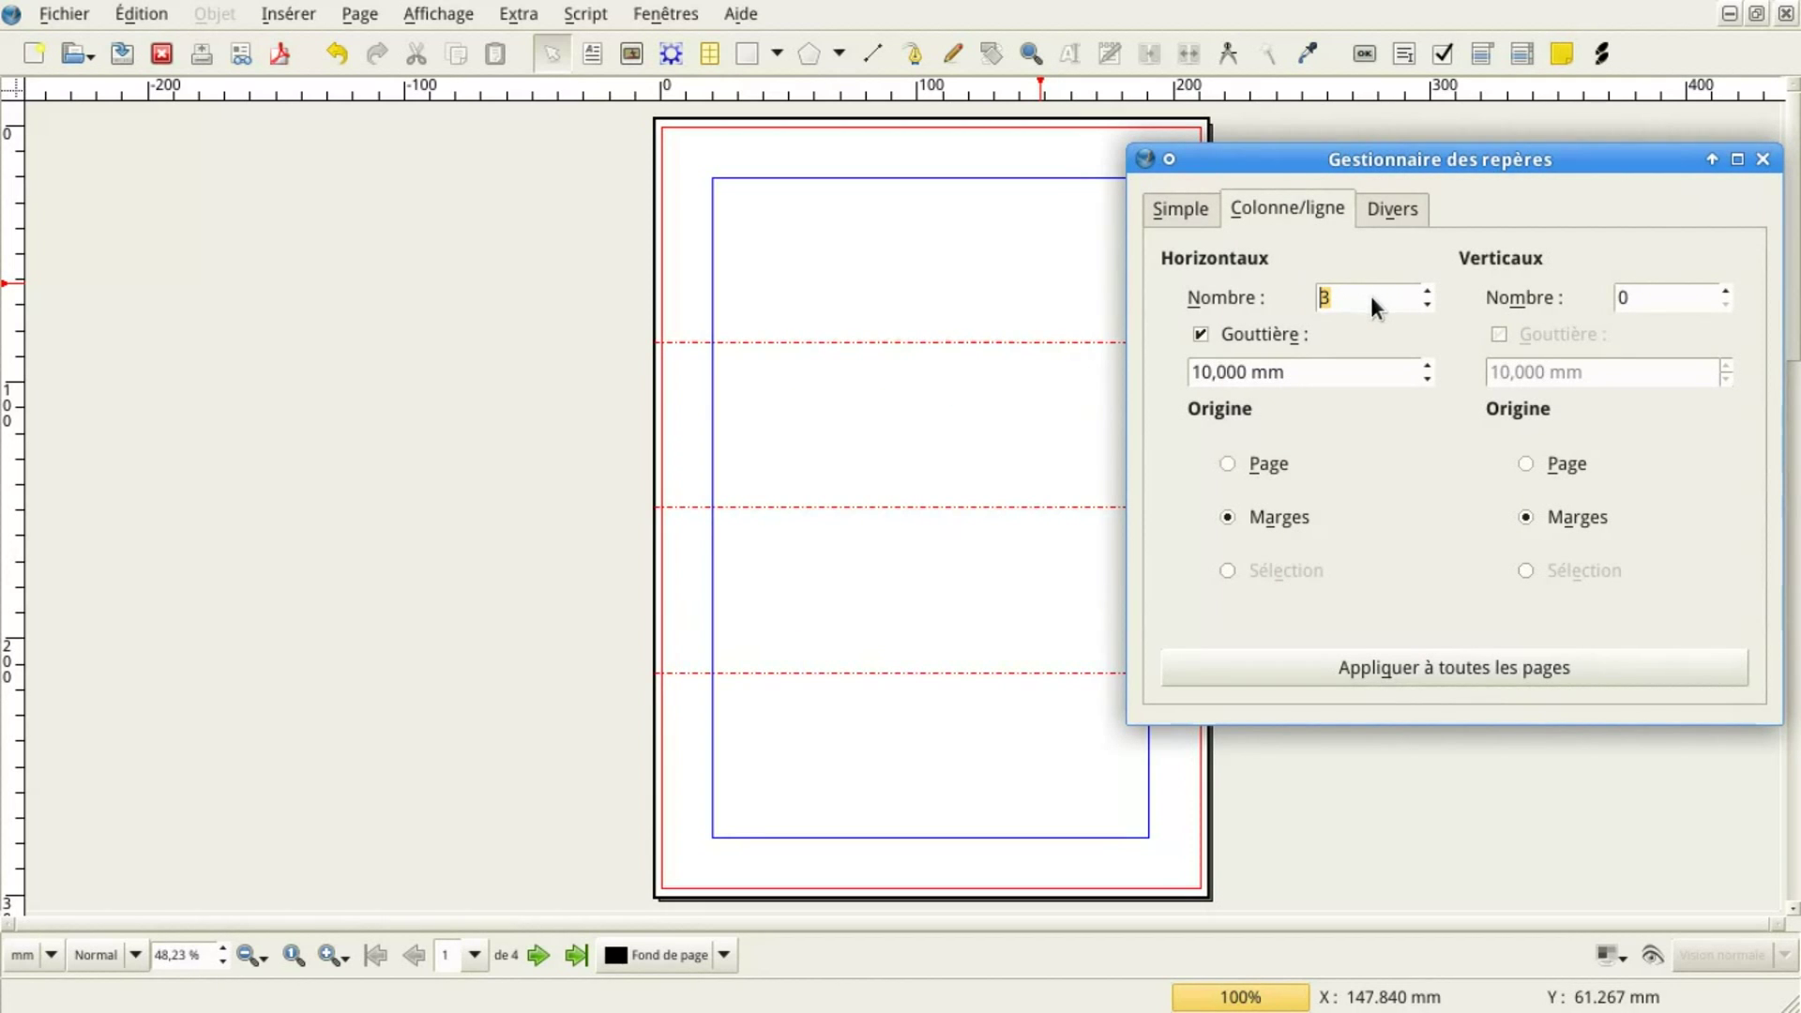
{"action": "left_click", "coordinate": [1270, 326]}
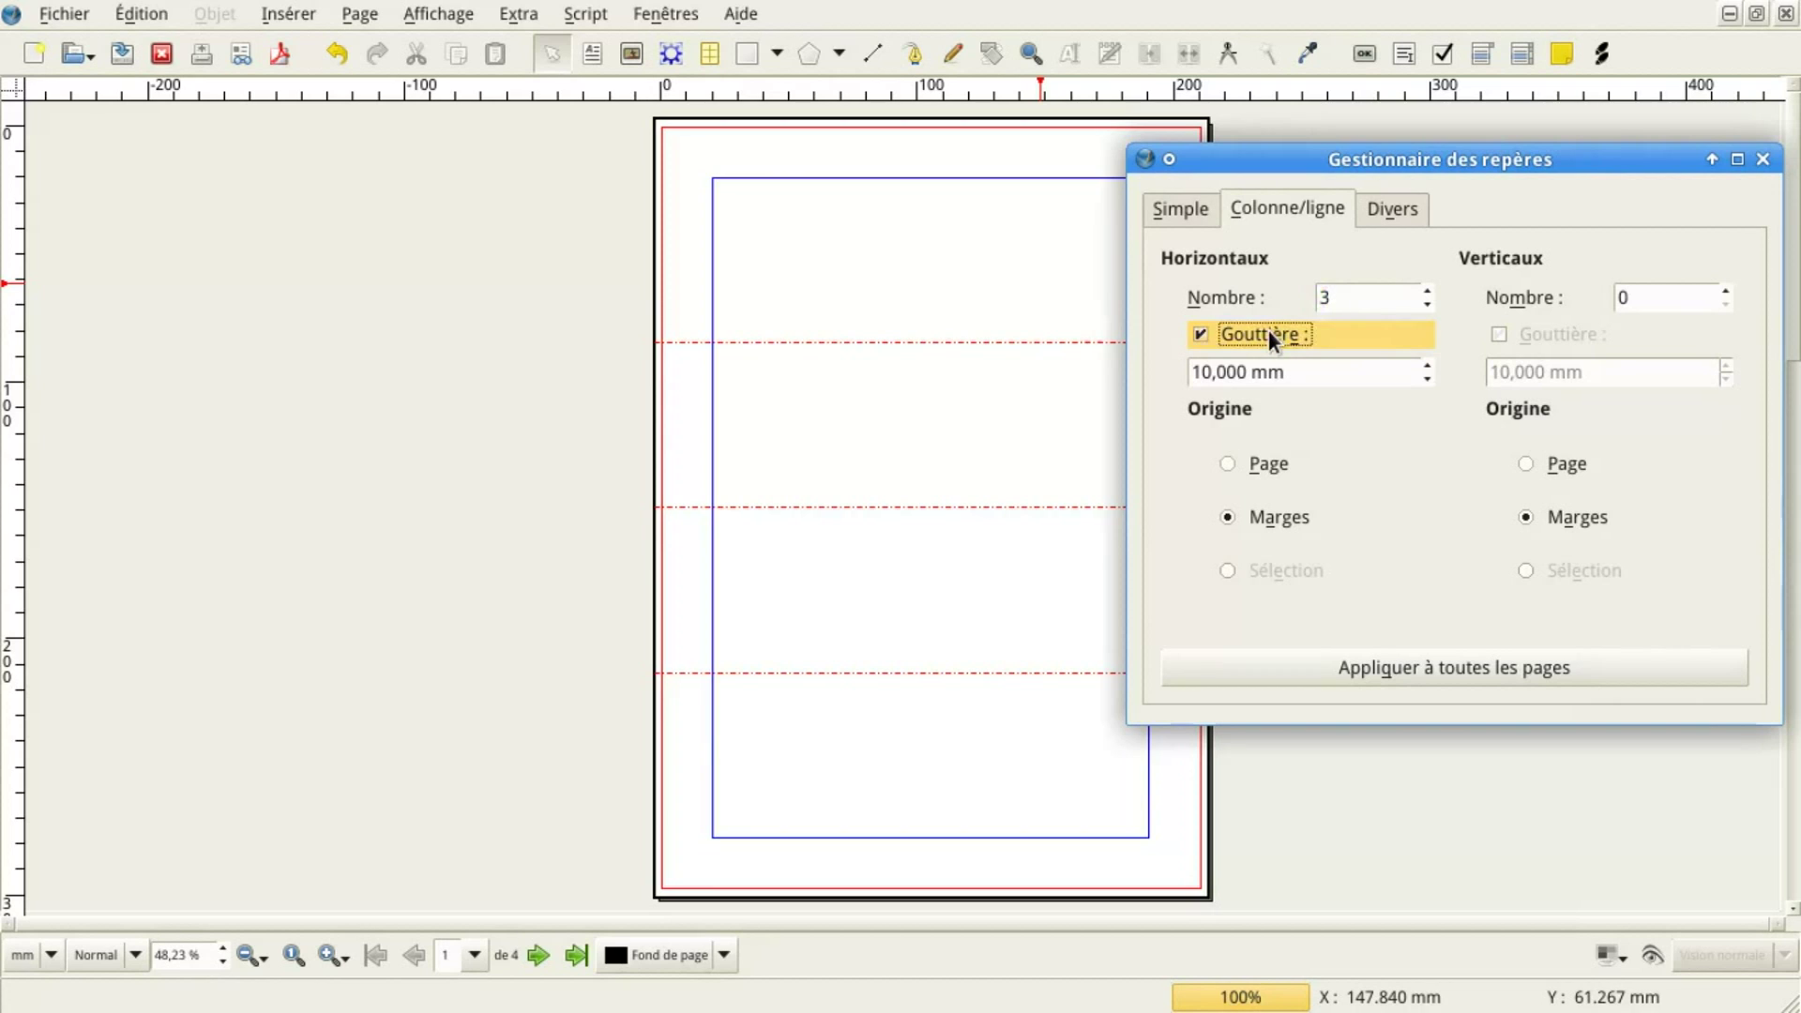
{"action": "left_click", "coordinate": [1268, 329]}
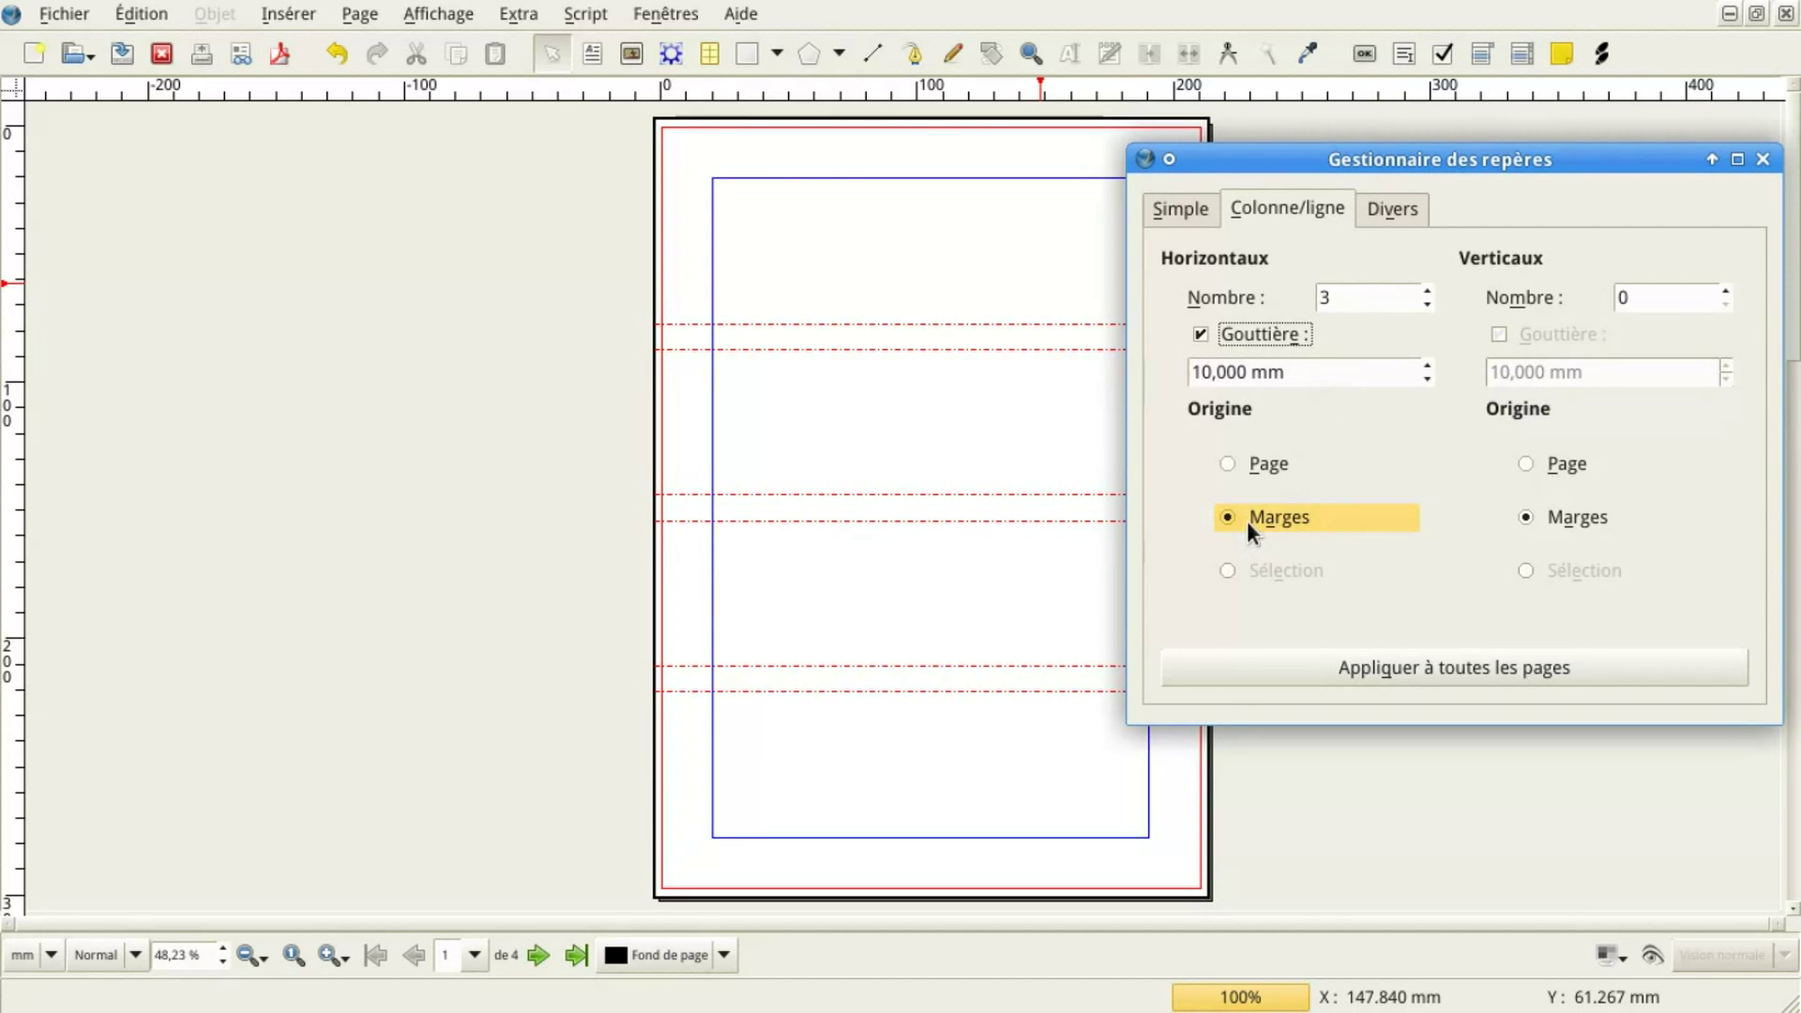
Try the page as the origin of the horizontal guides and switch their origin back to the margins
{"action": "left_click", "coordinate": [1266, 463]}
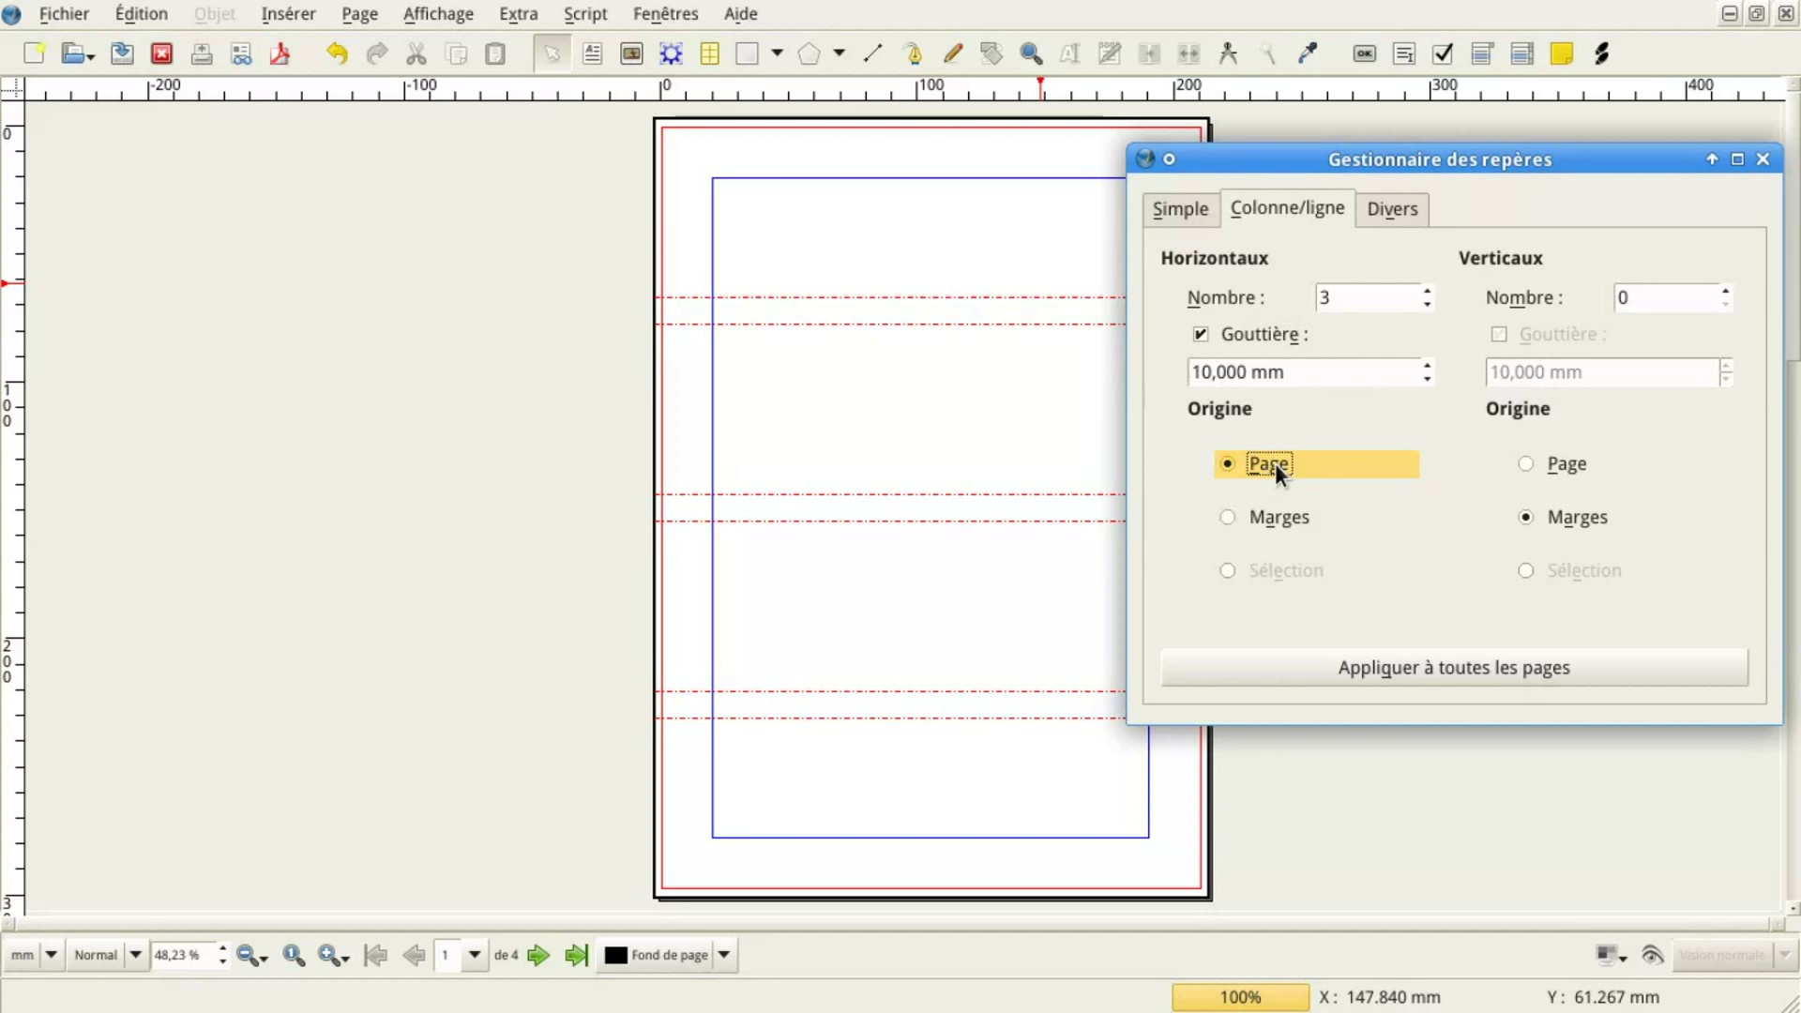
{"action": "left_click", "coordinate": [898, 199]}
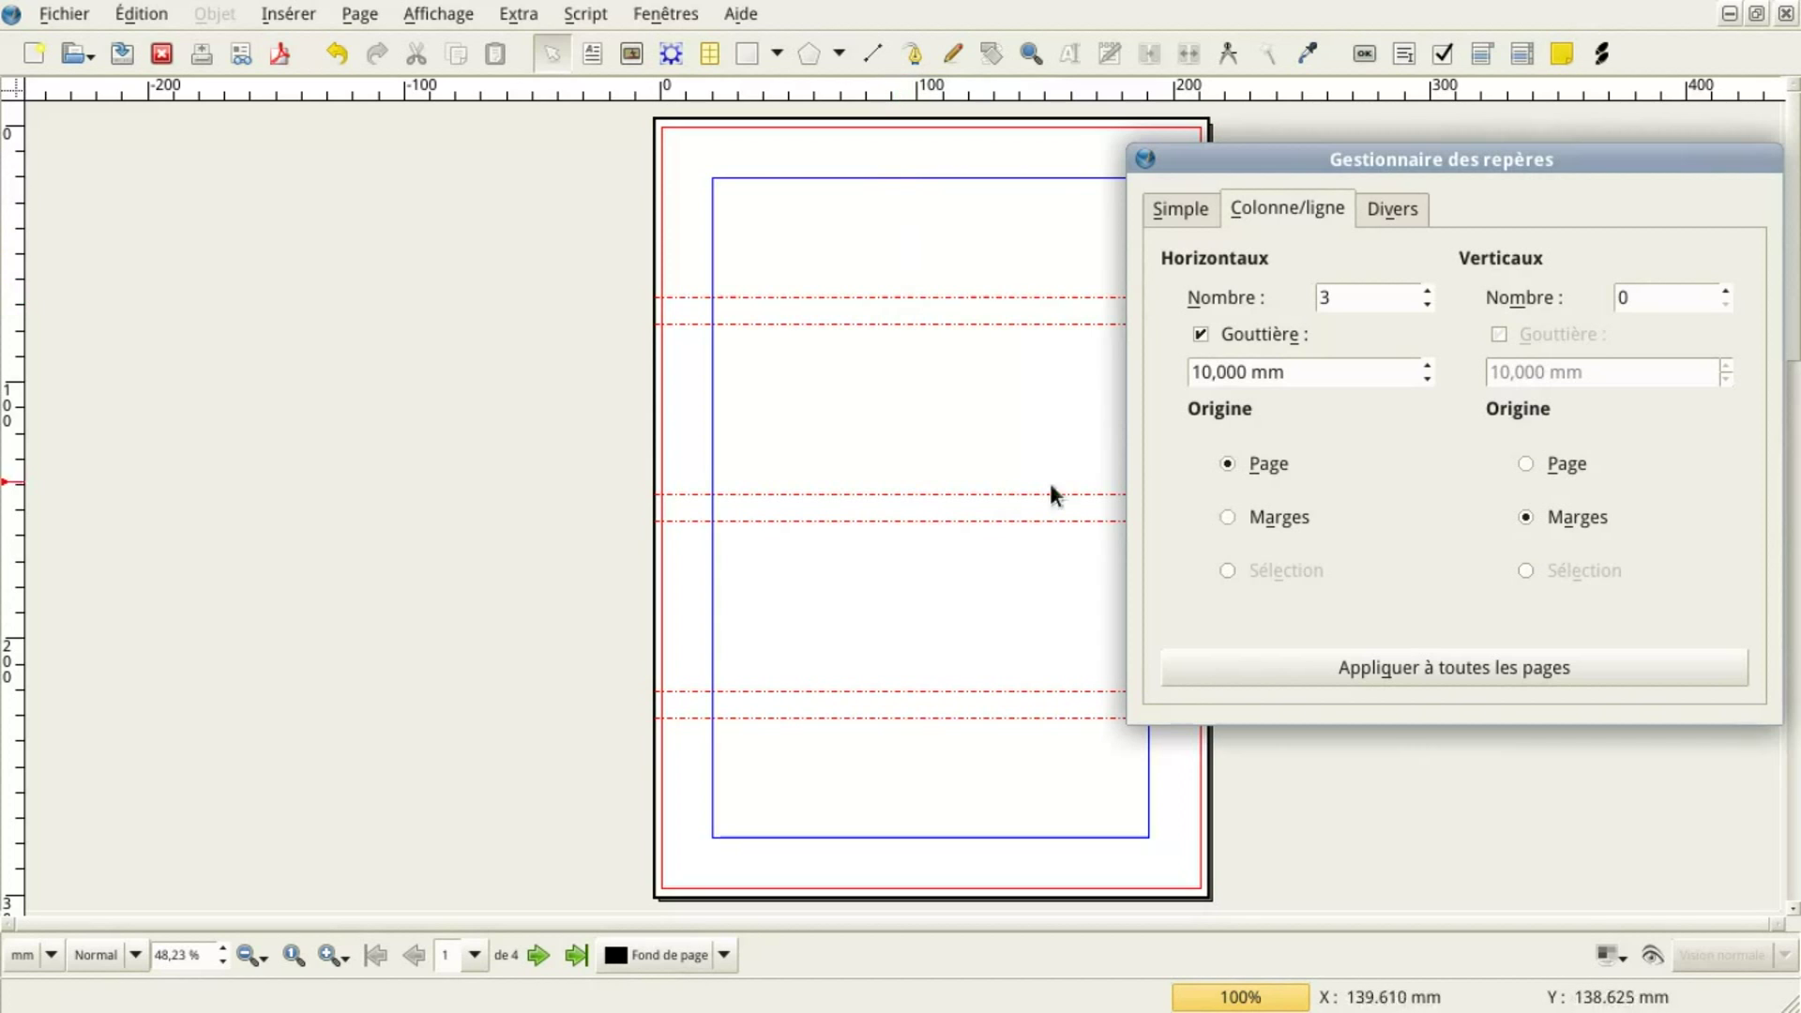
{"action": "left_click", "coordinate": [1296, 526]}
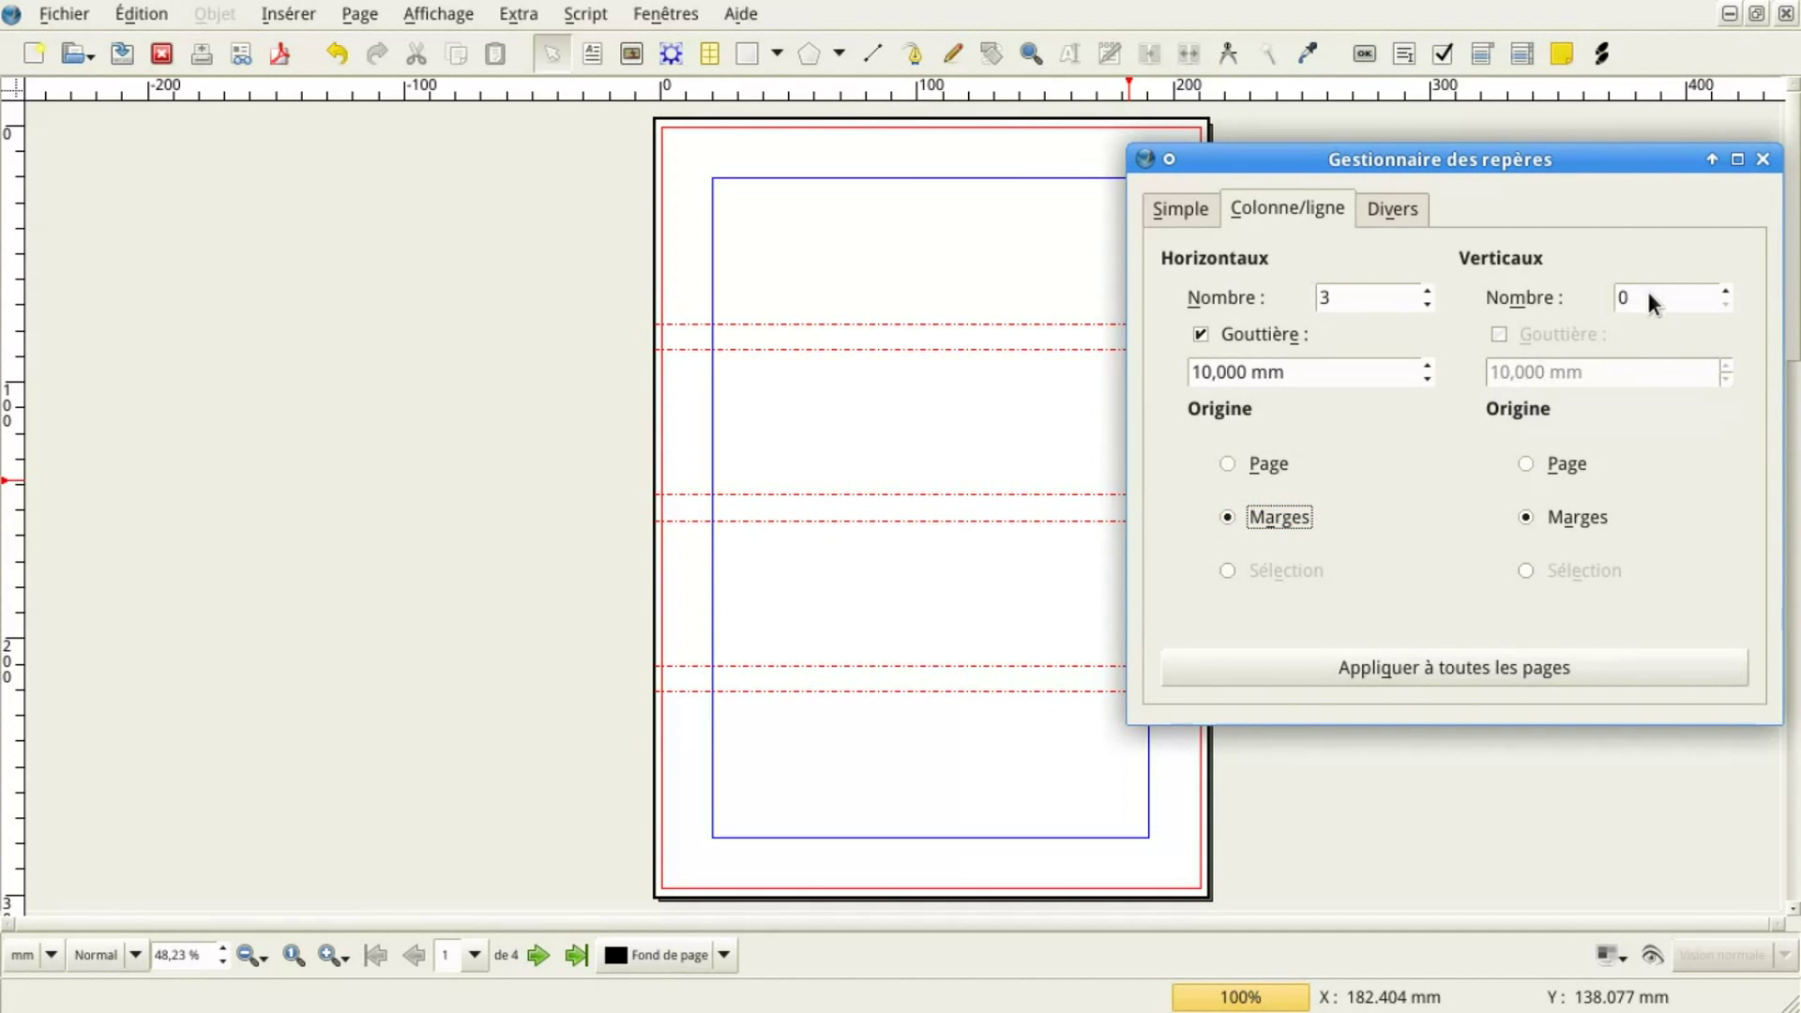
Add 1 vertical column guide with a 10 mm gutter, measured from the margins, and close the guide manager
{"action": "scroll", "coordinate": [1646, 297], "scroll_direction": "up", "scroll_amount": 1}
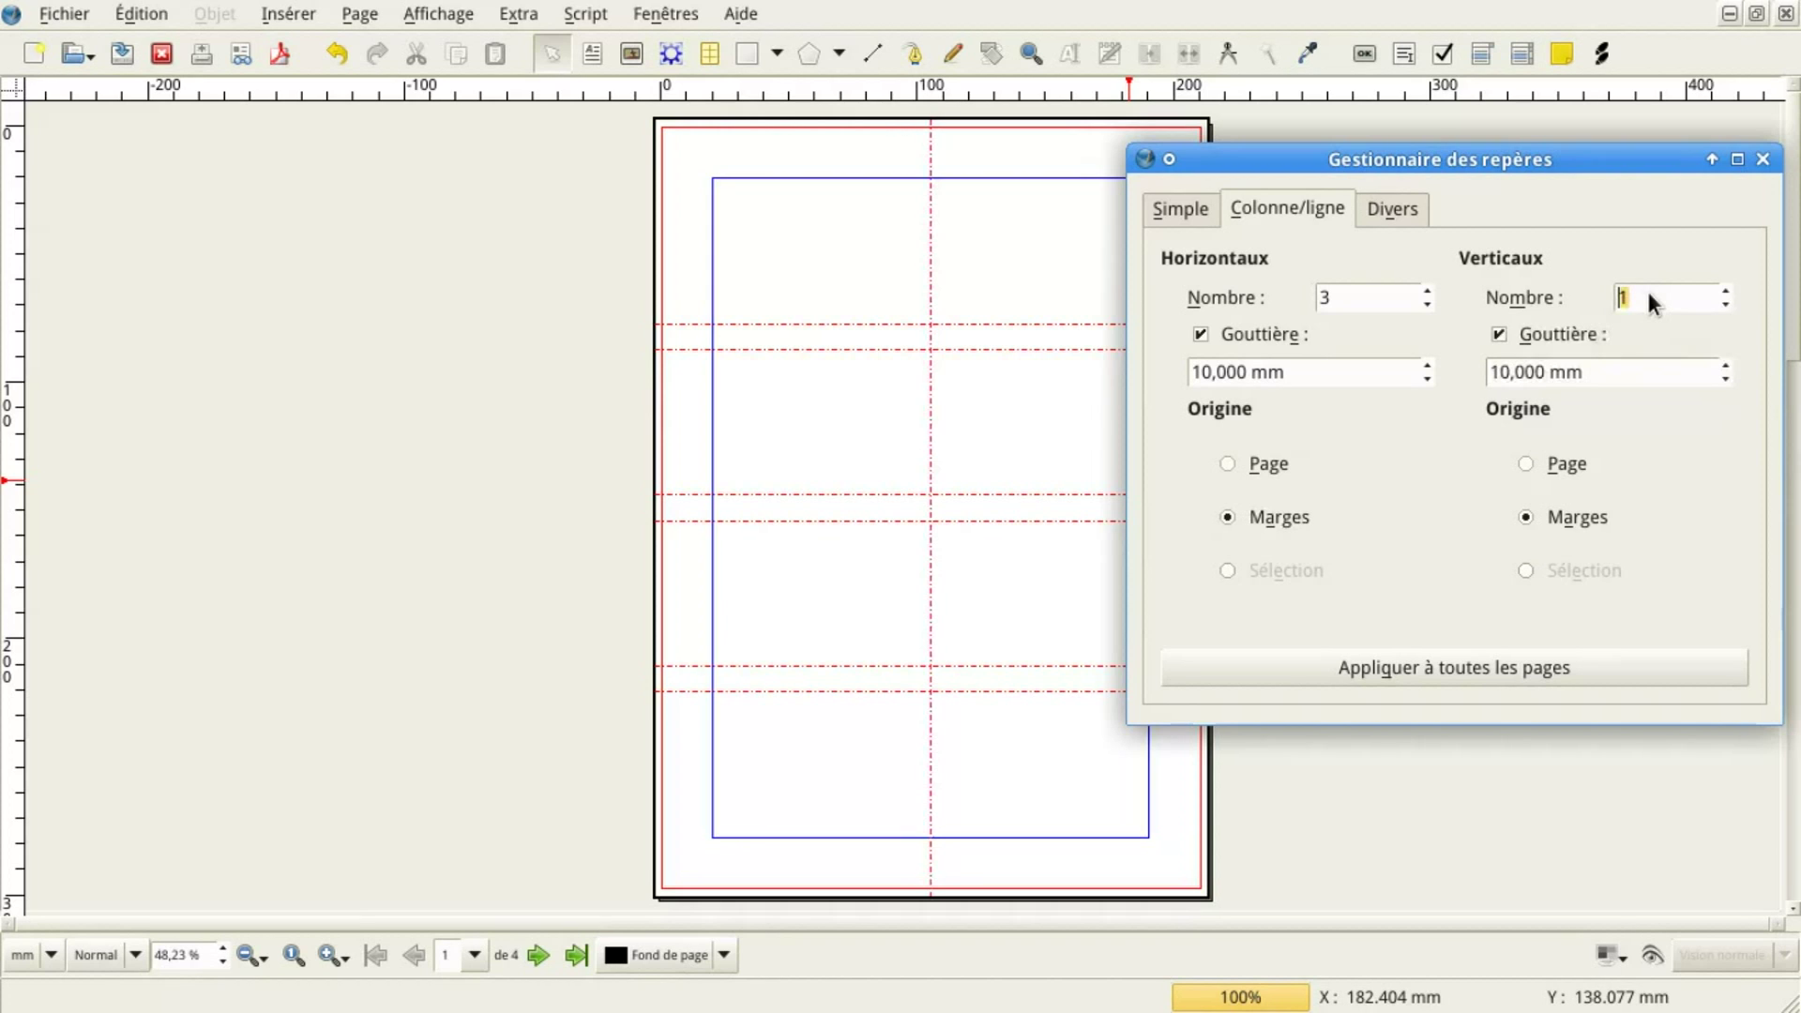
{"action": "left_click", "coordinate": [1567, 345]}
{"action": "left_click", "coordinate": [1567, 345]}
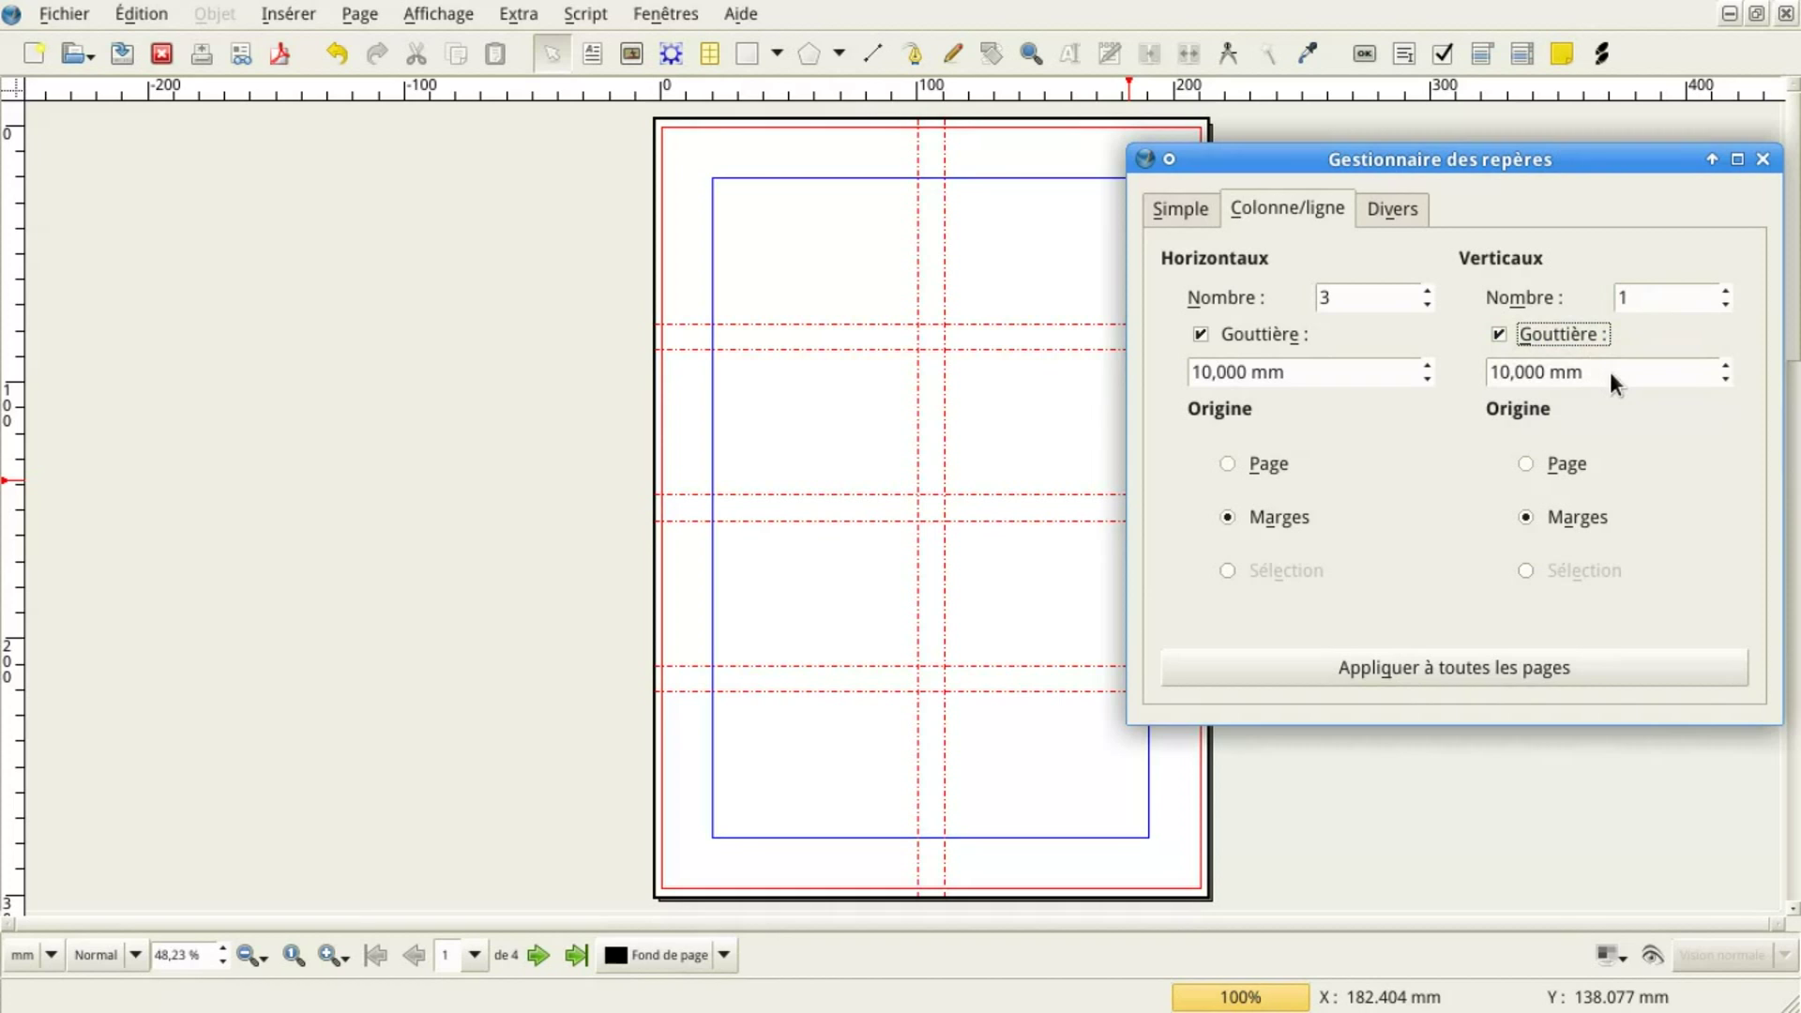
{"action": "left_click", "coordinate": [1567, 464]}
{"action": "left_click", "coordinate": [1563, 514]}
{"action": "left_click", "coordinate": [1761, 159]}
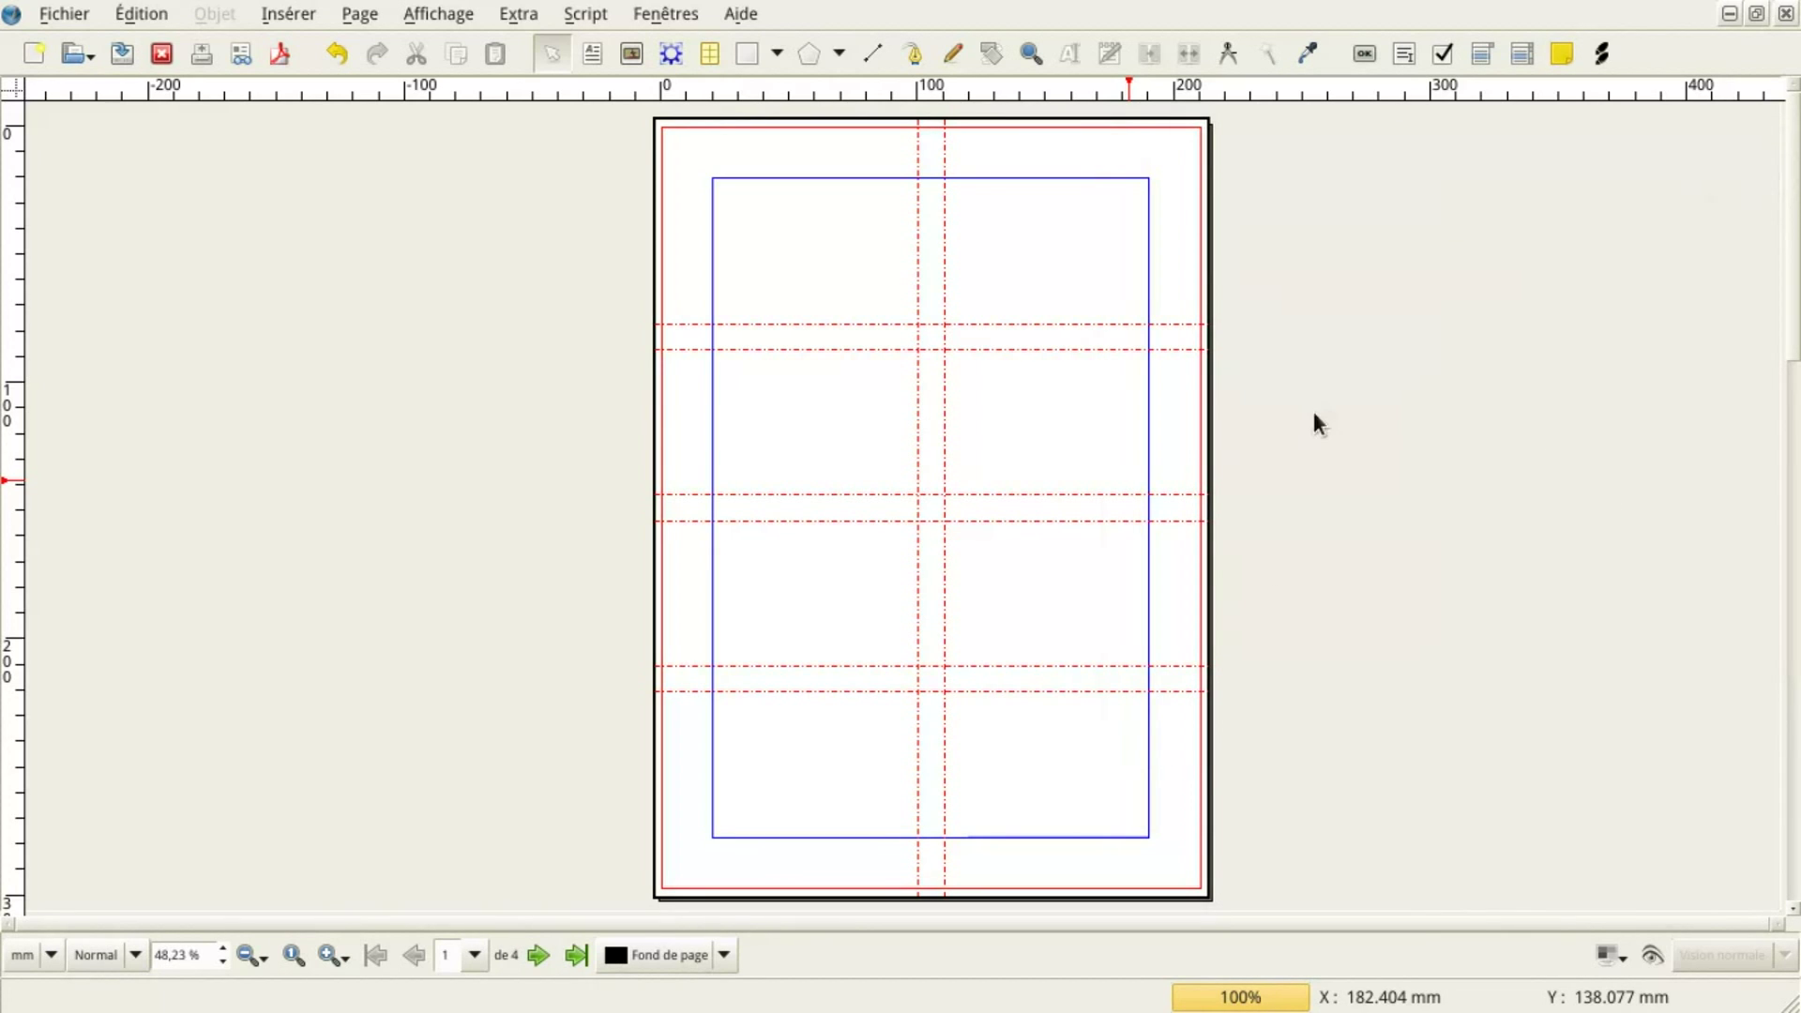
Draw an image frame about 214.5 × 301.8 mm covering the page and its bleed, and import rosino-2_CC-by-sa.jpg into it
{"action": "left_click", "coordinate": [634, 54]}
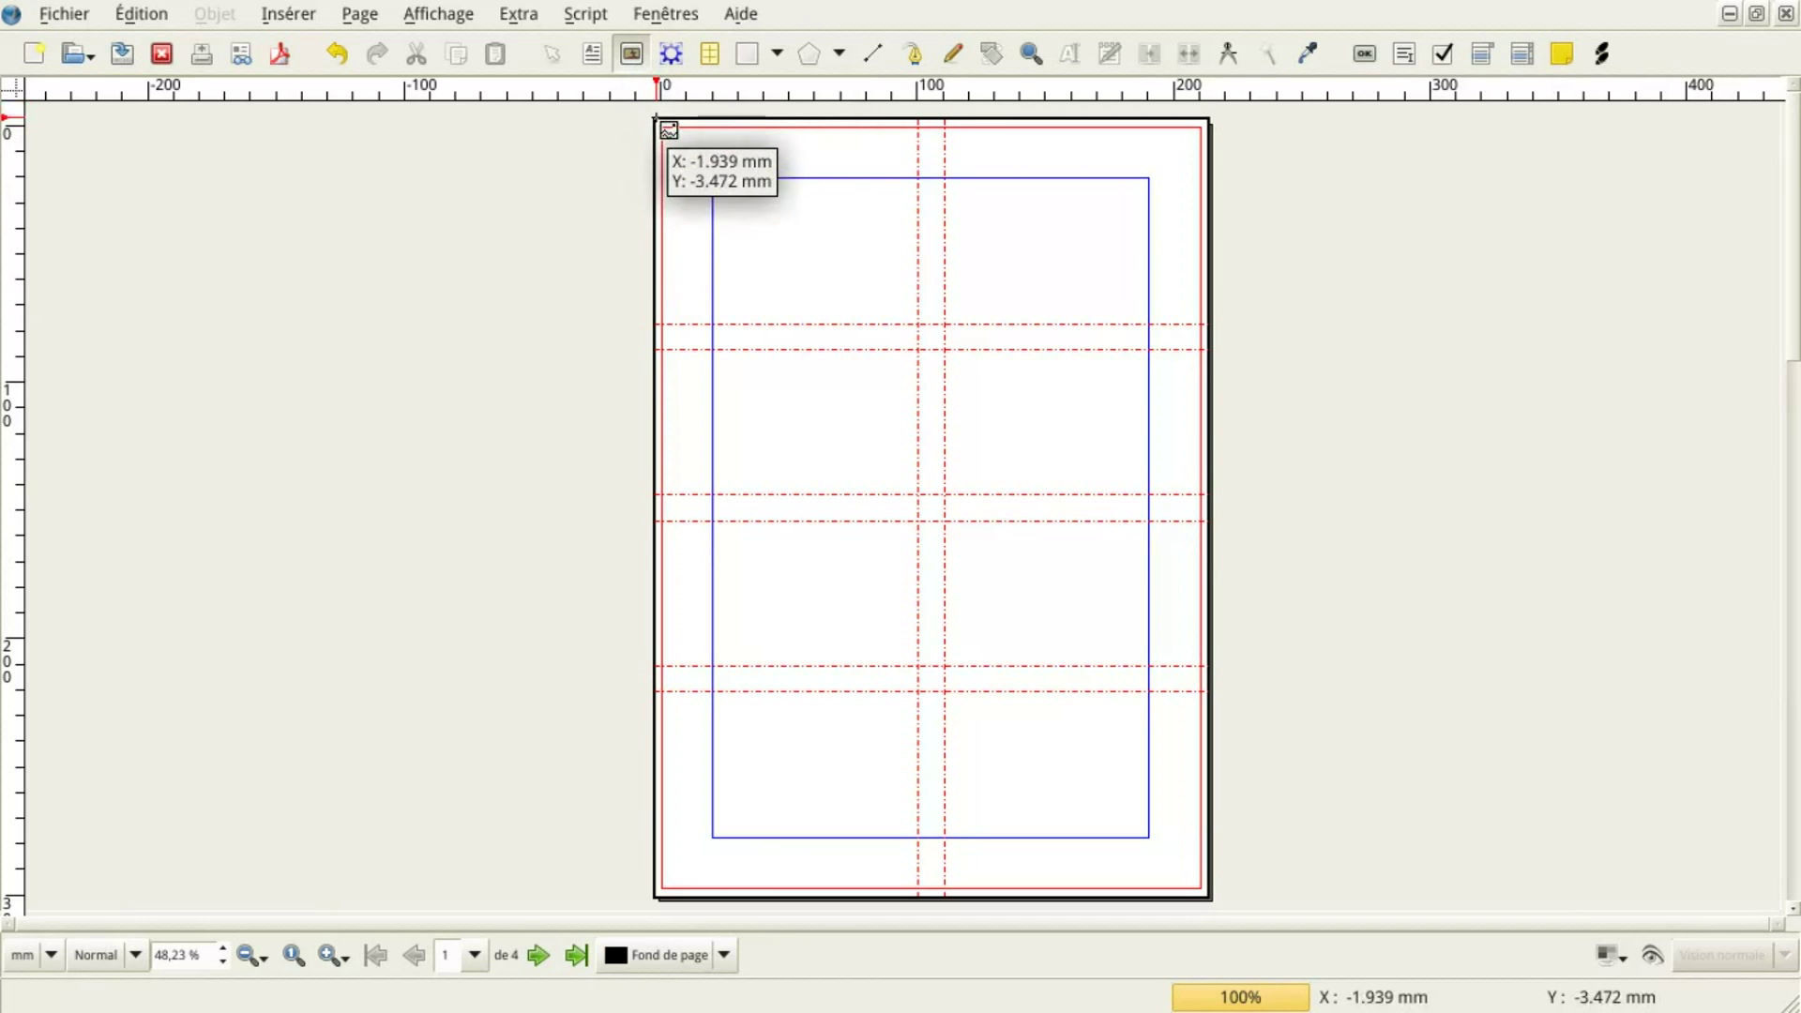
{"action": "left_click_drag", "start_coordinate": [657, 120], "coordinate": [1208, 898]}
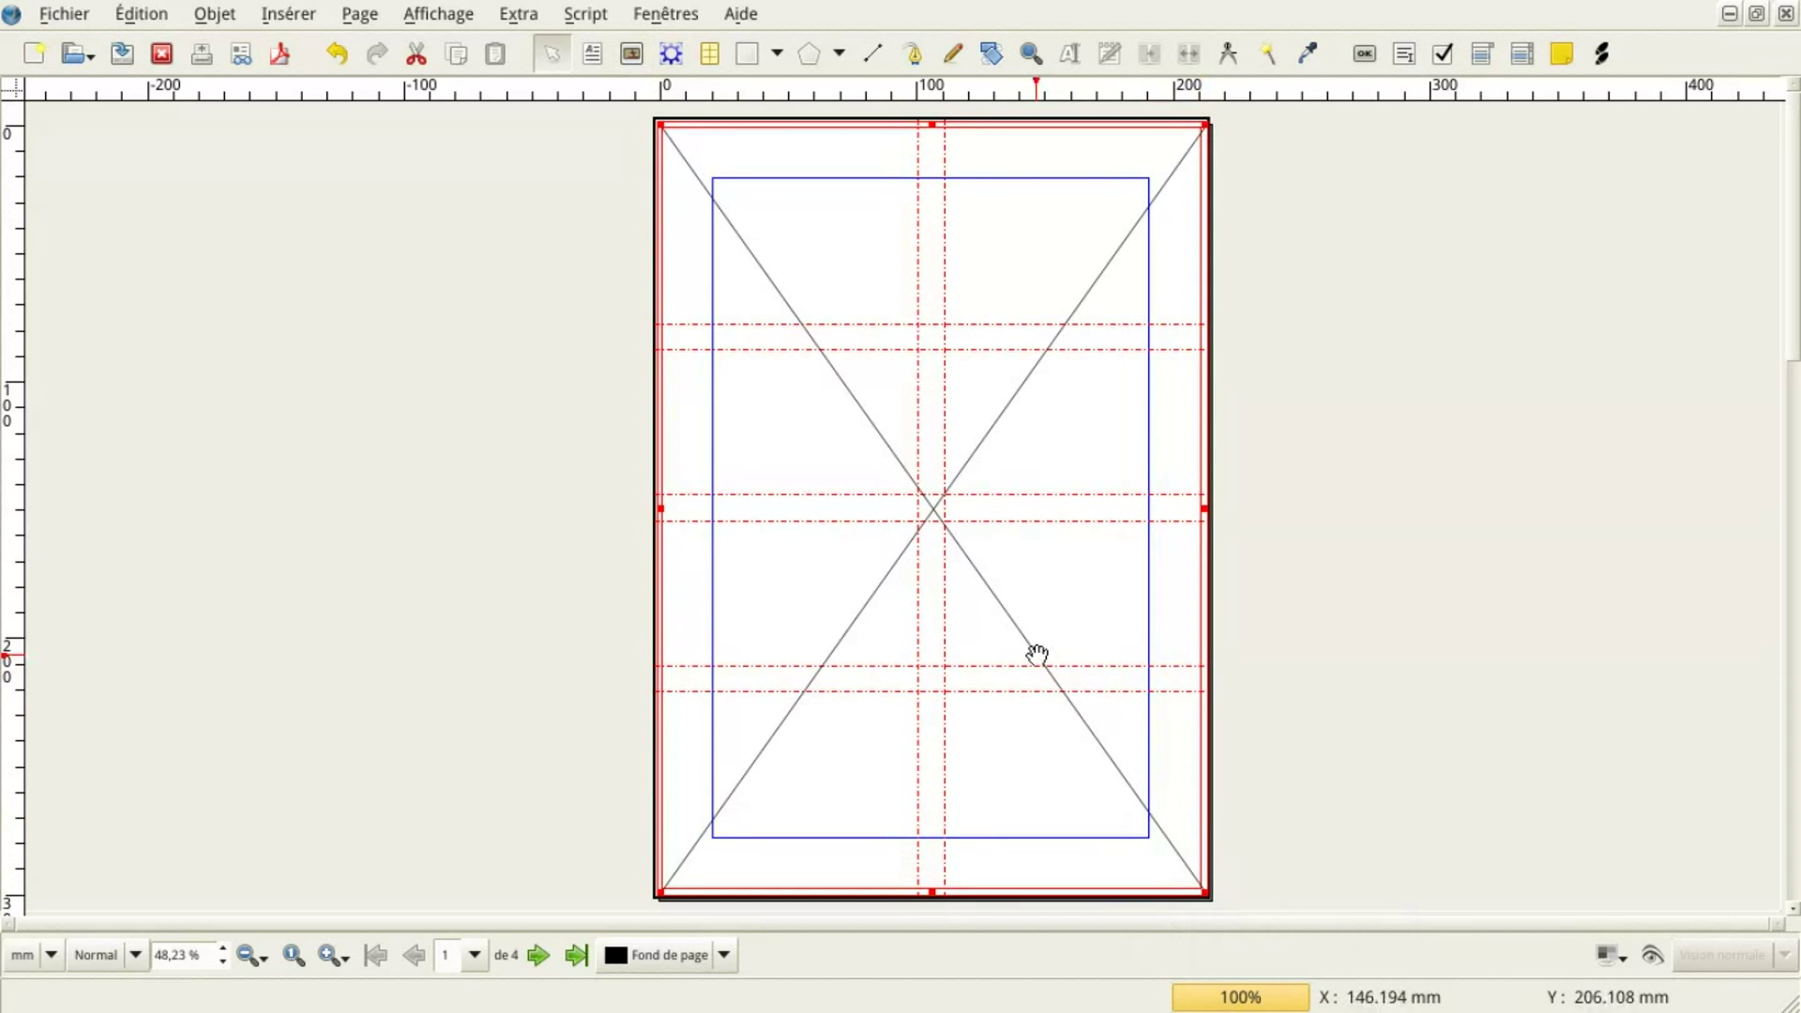
{"action": "right_click", "coordinate": [973, 405]}
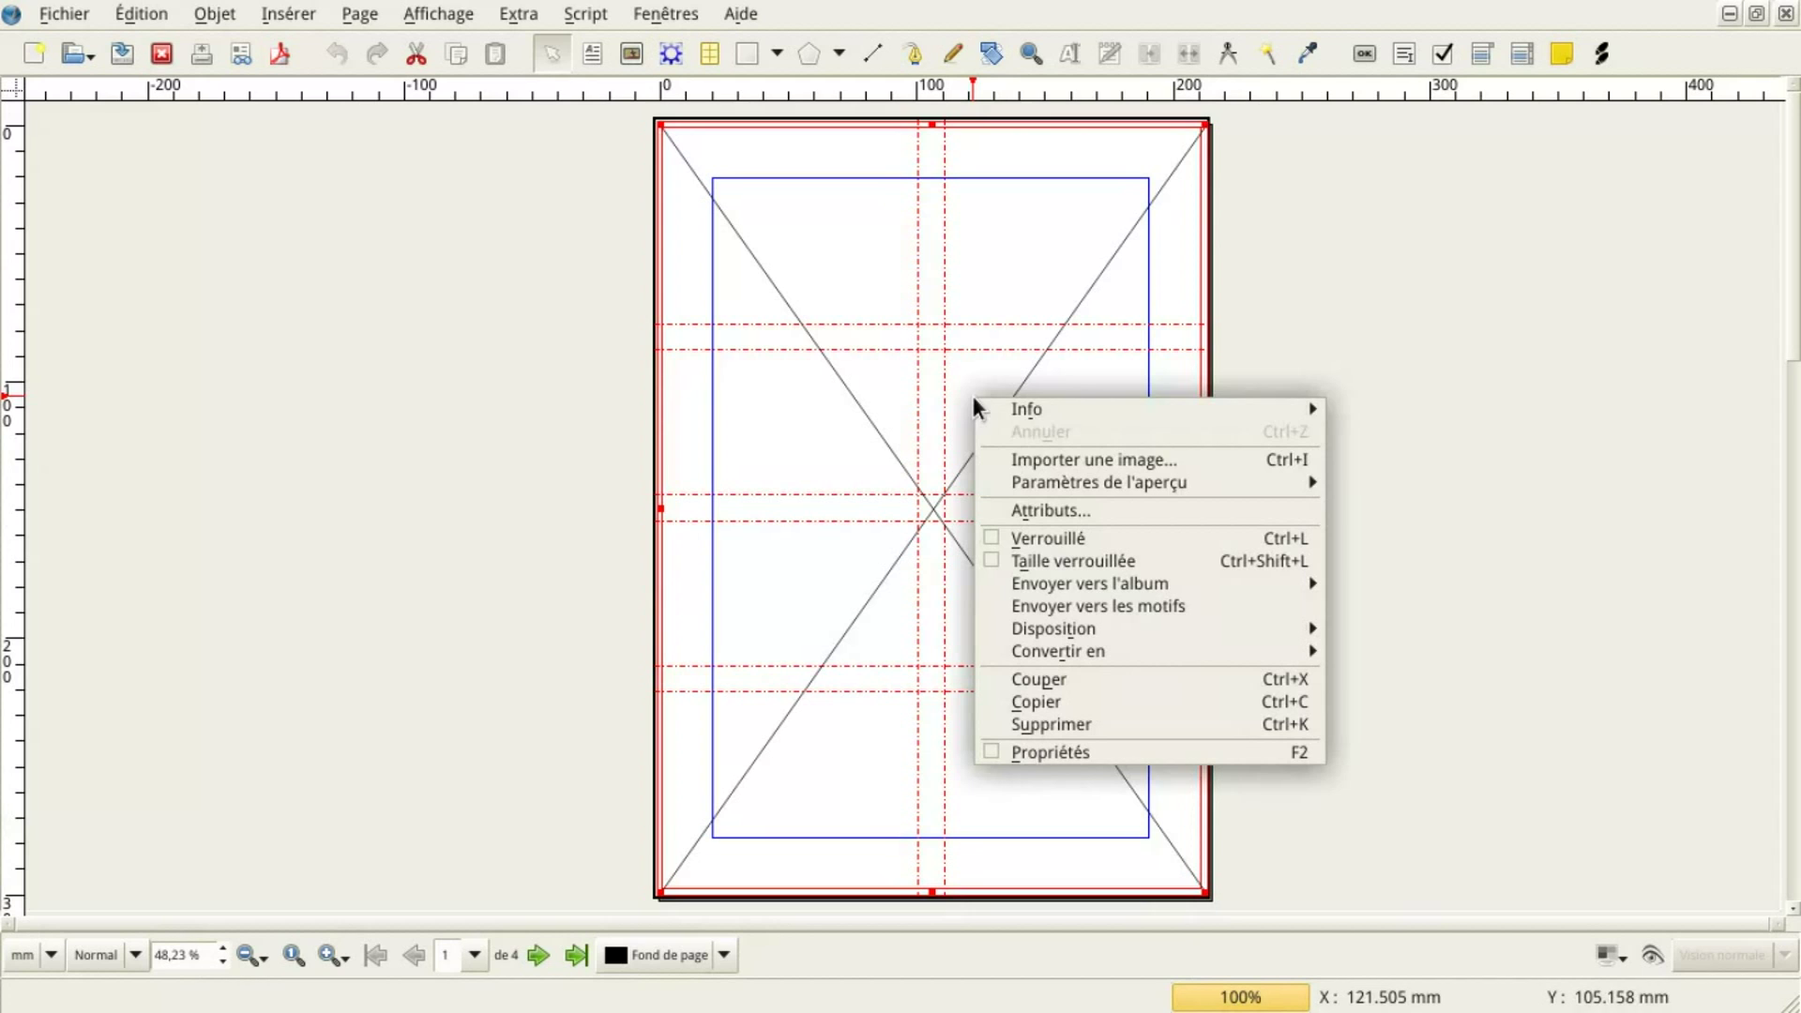
{"action": "left_click", "coordinate": [1046, 458]}
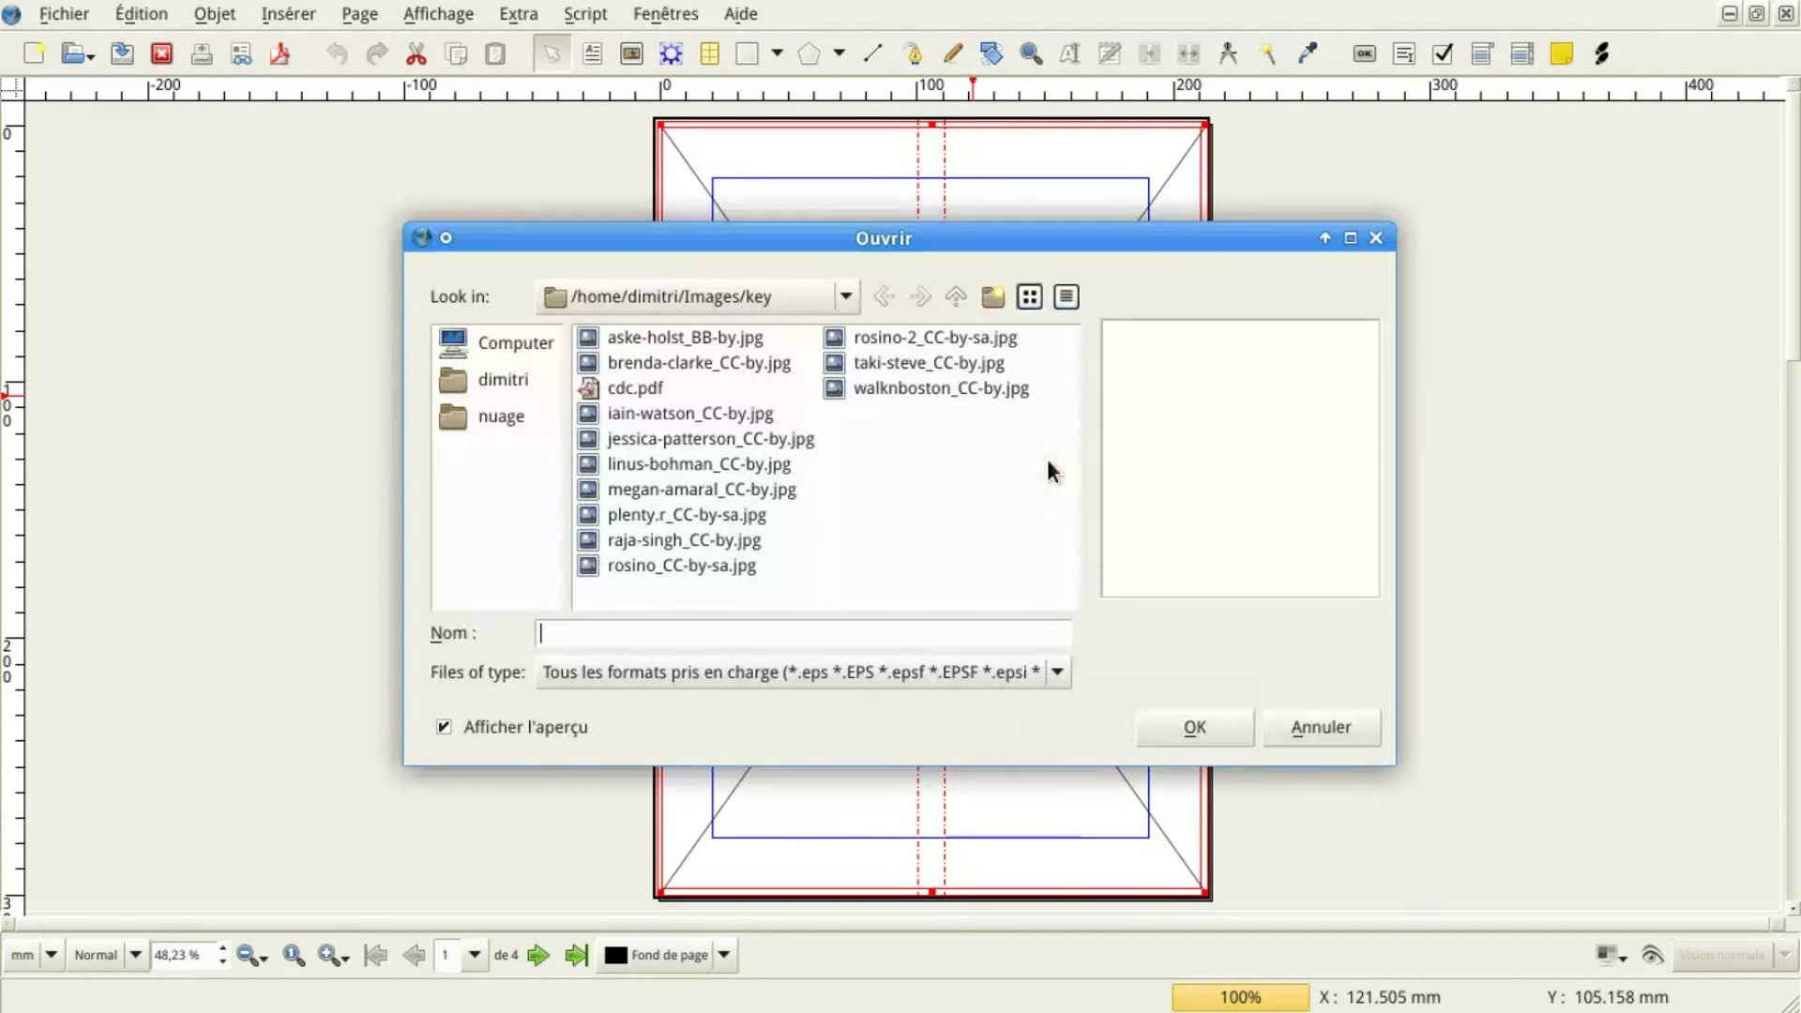
{"action": "left_click", "coordinate": [945, 339]}
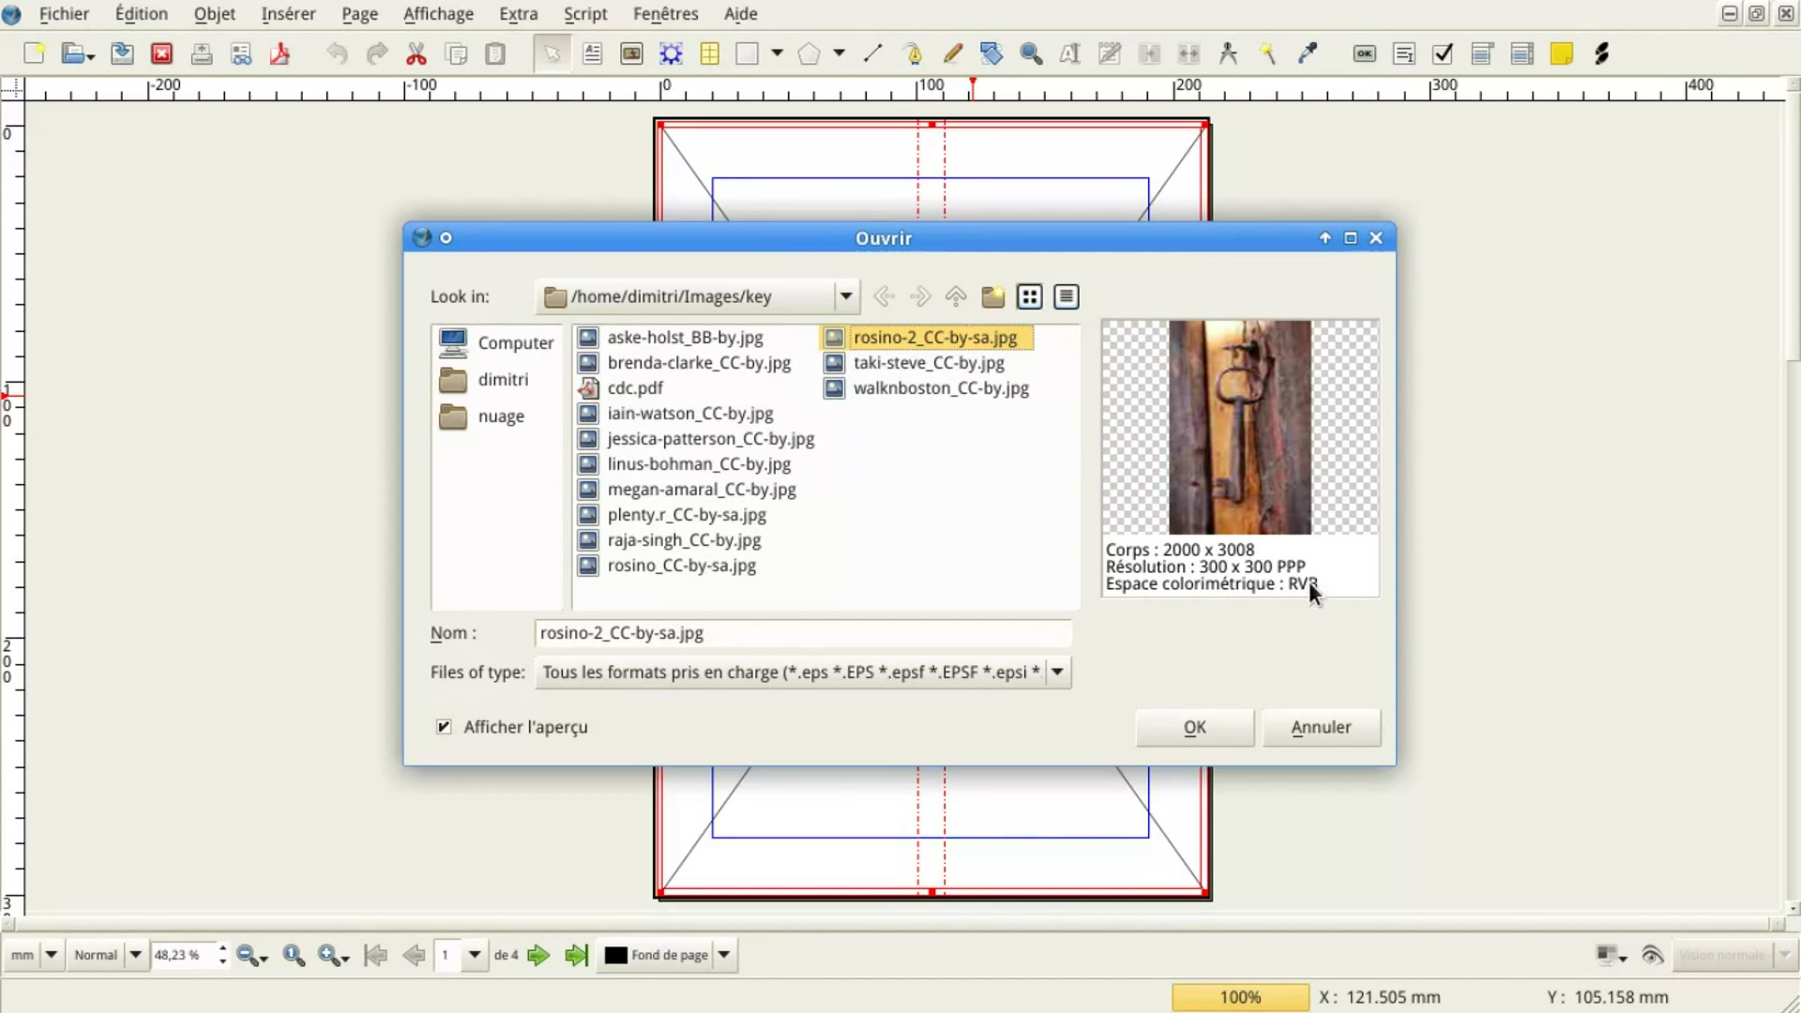
{"action": "left_click", "coordinate": [1215, 722]}
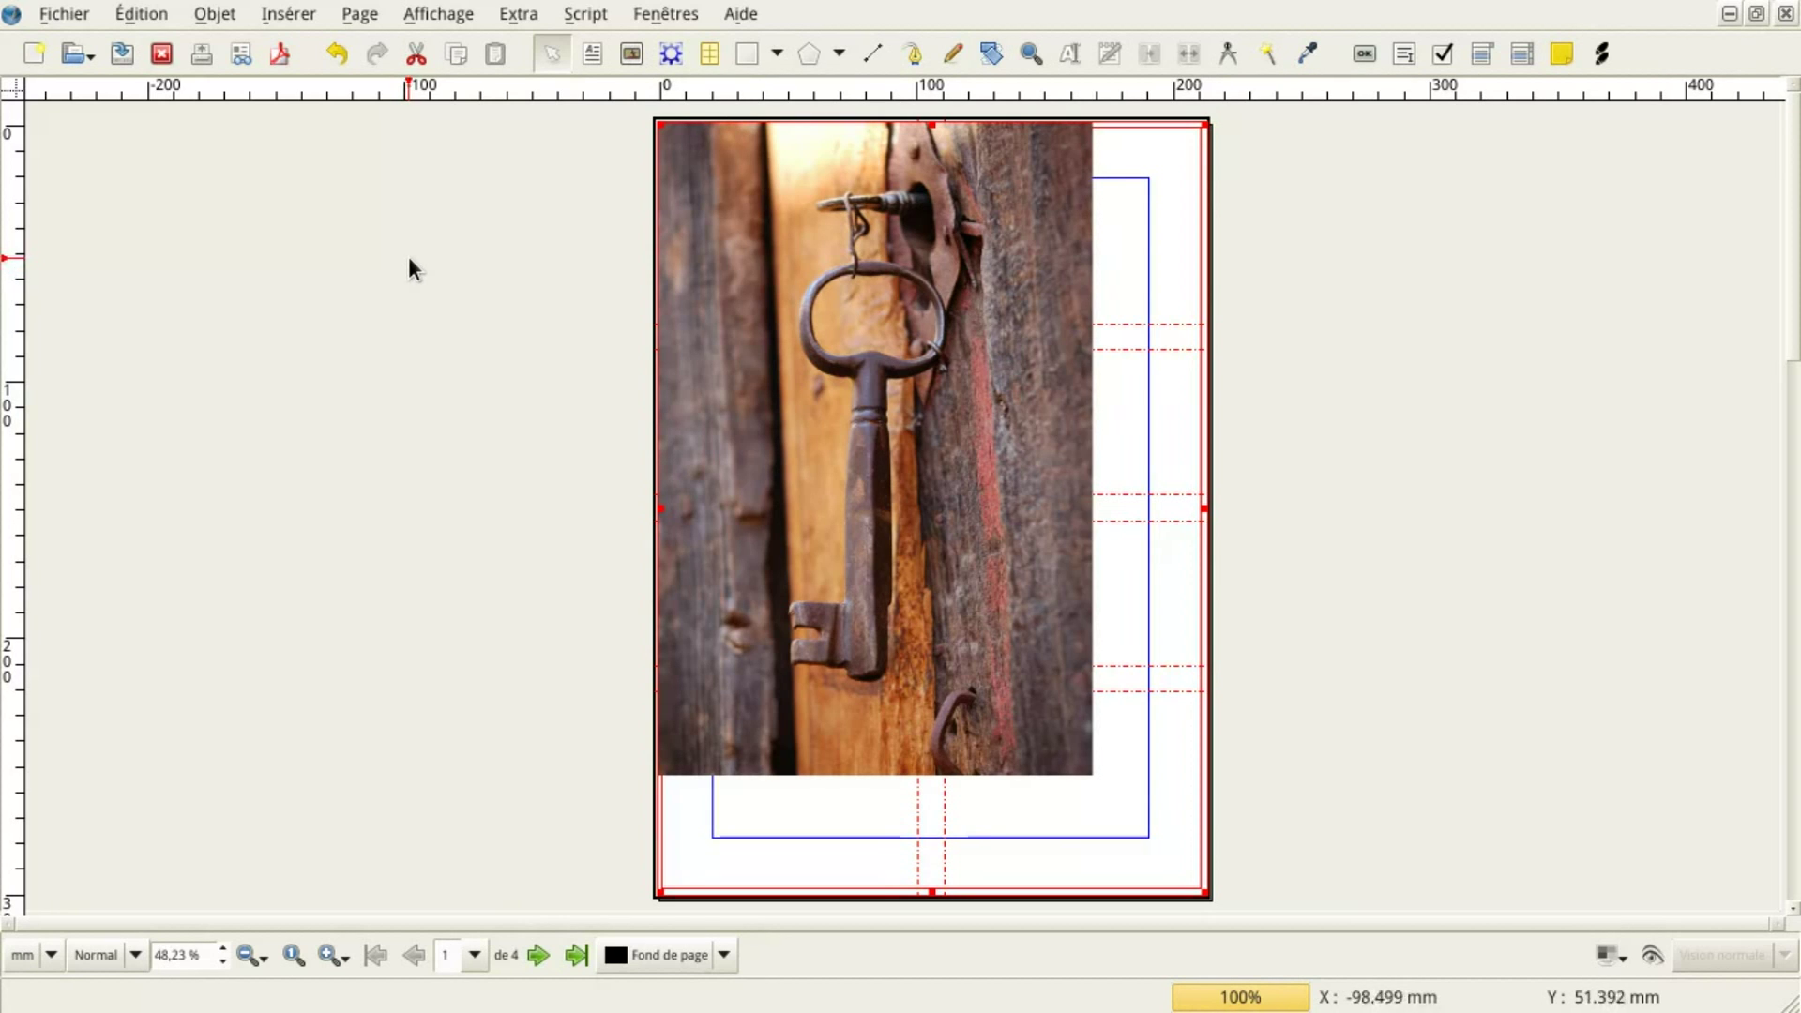
Open the image frame's properties and set the picture's horizontal scale to 107 %
{"action": "left_click", "coordinate": [671, 14]}
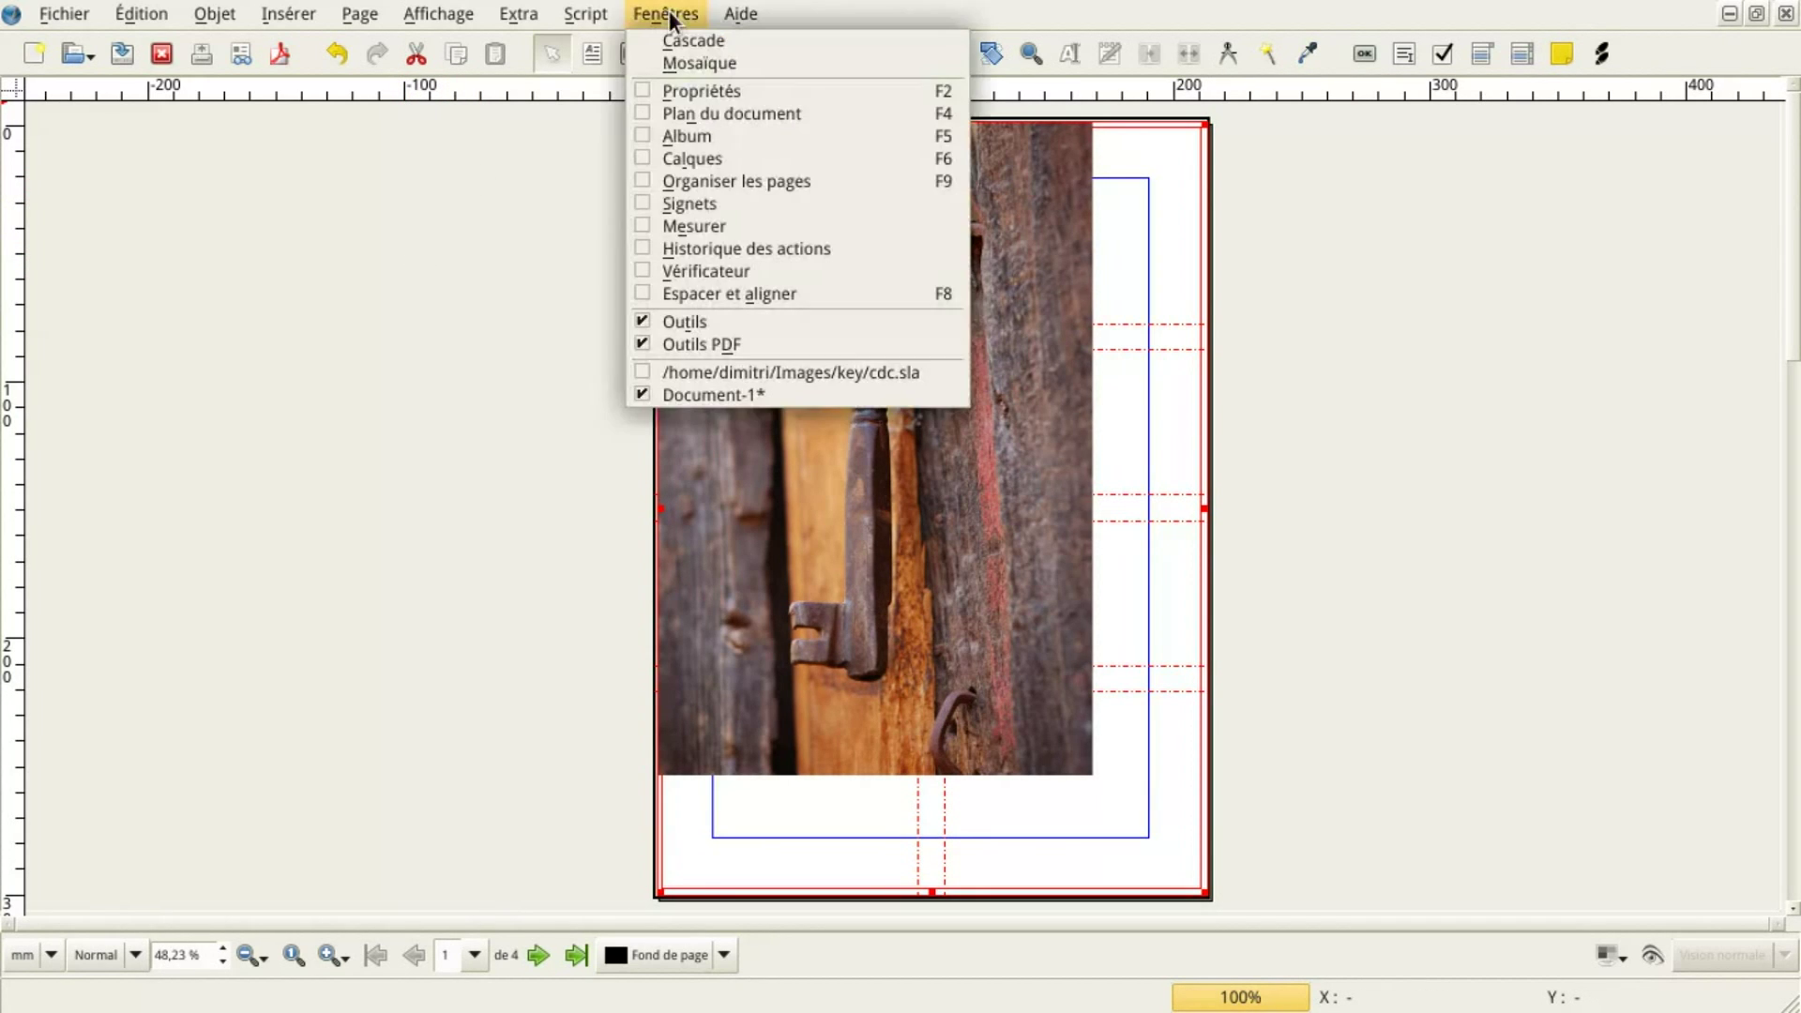
{"action": "left_click", "coordinate": [709, 86]}
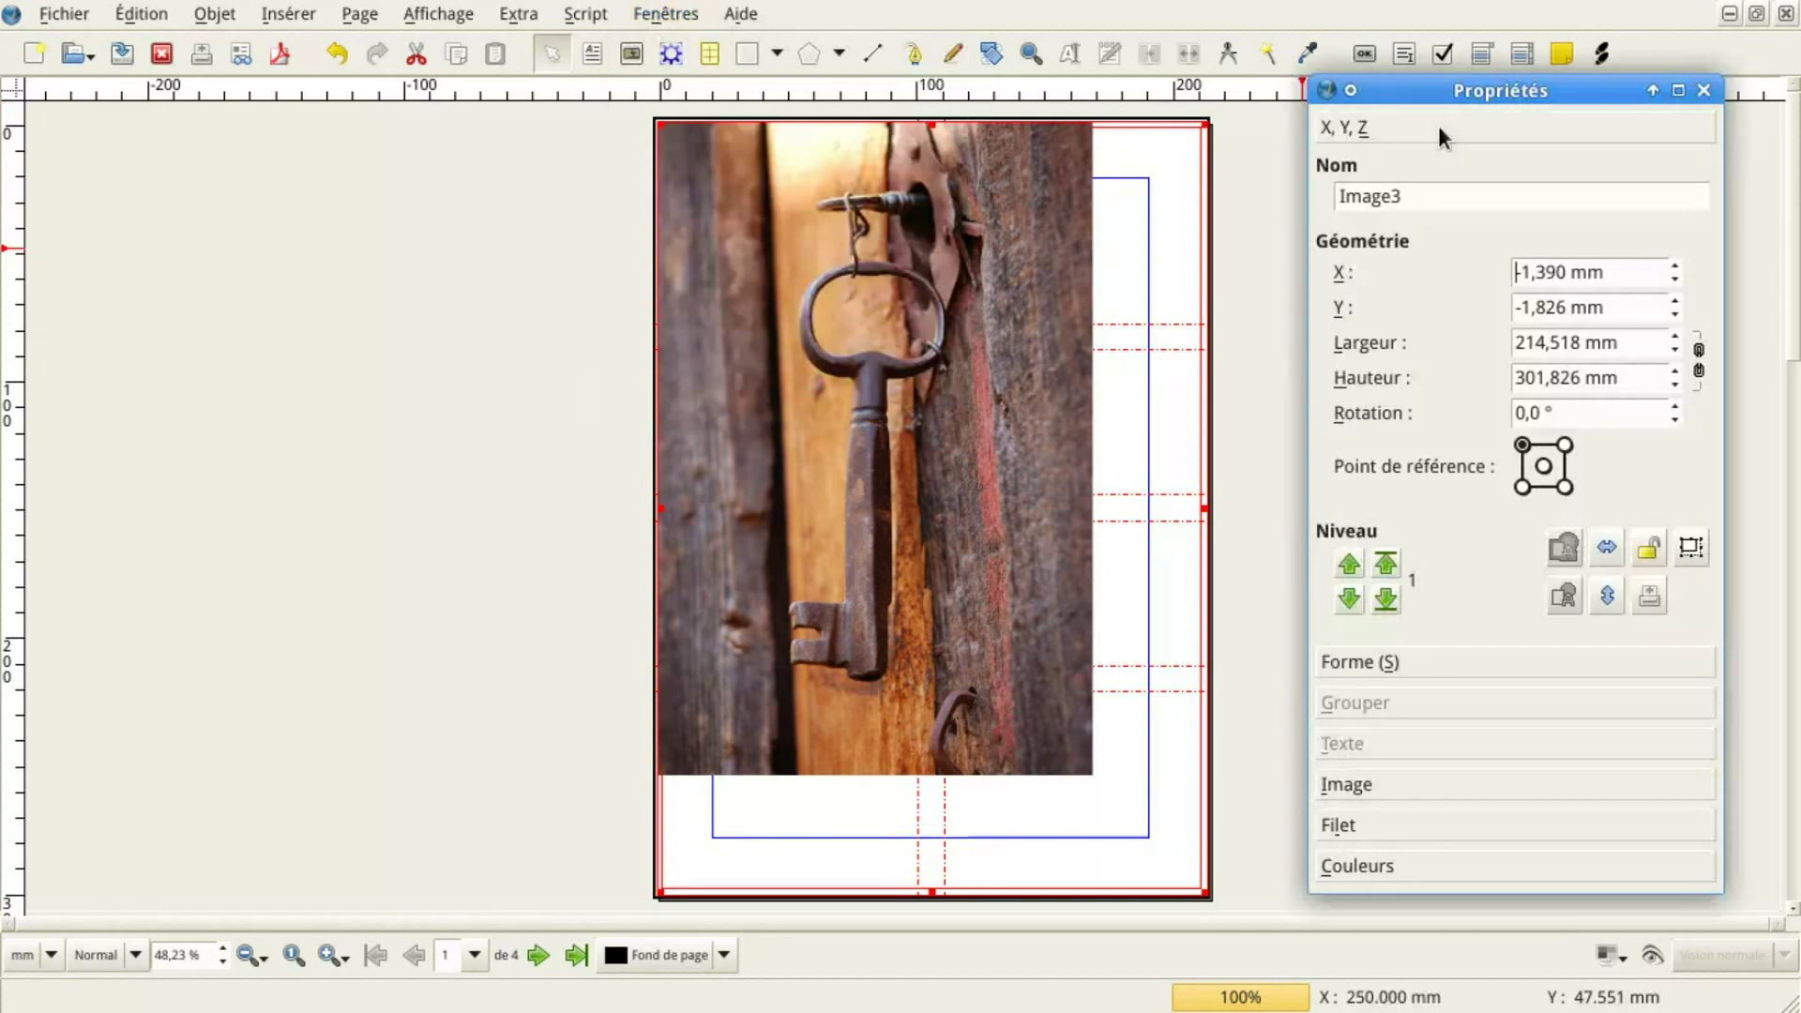
{"action": "left_click", "coordinate": [1394, 786]}
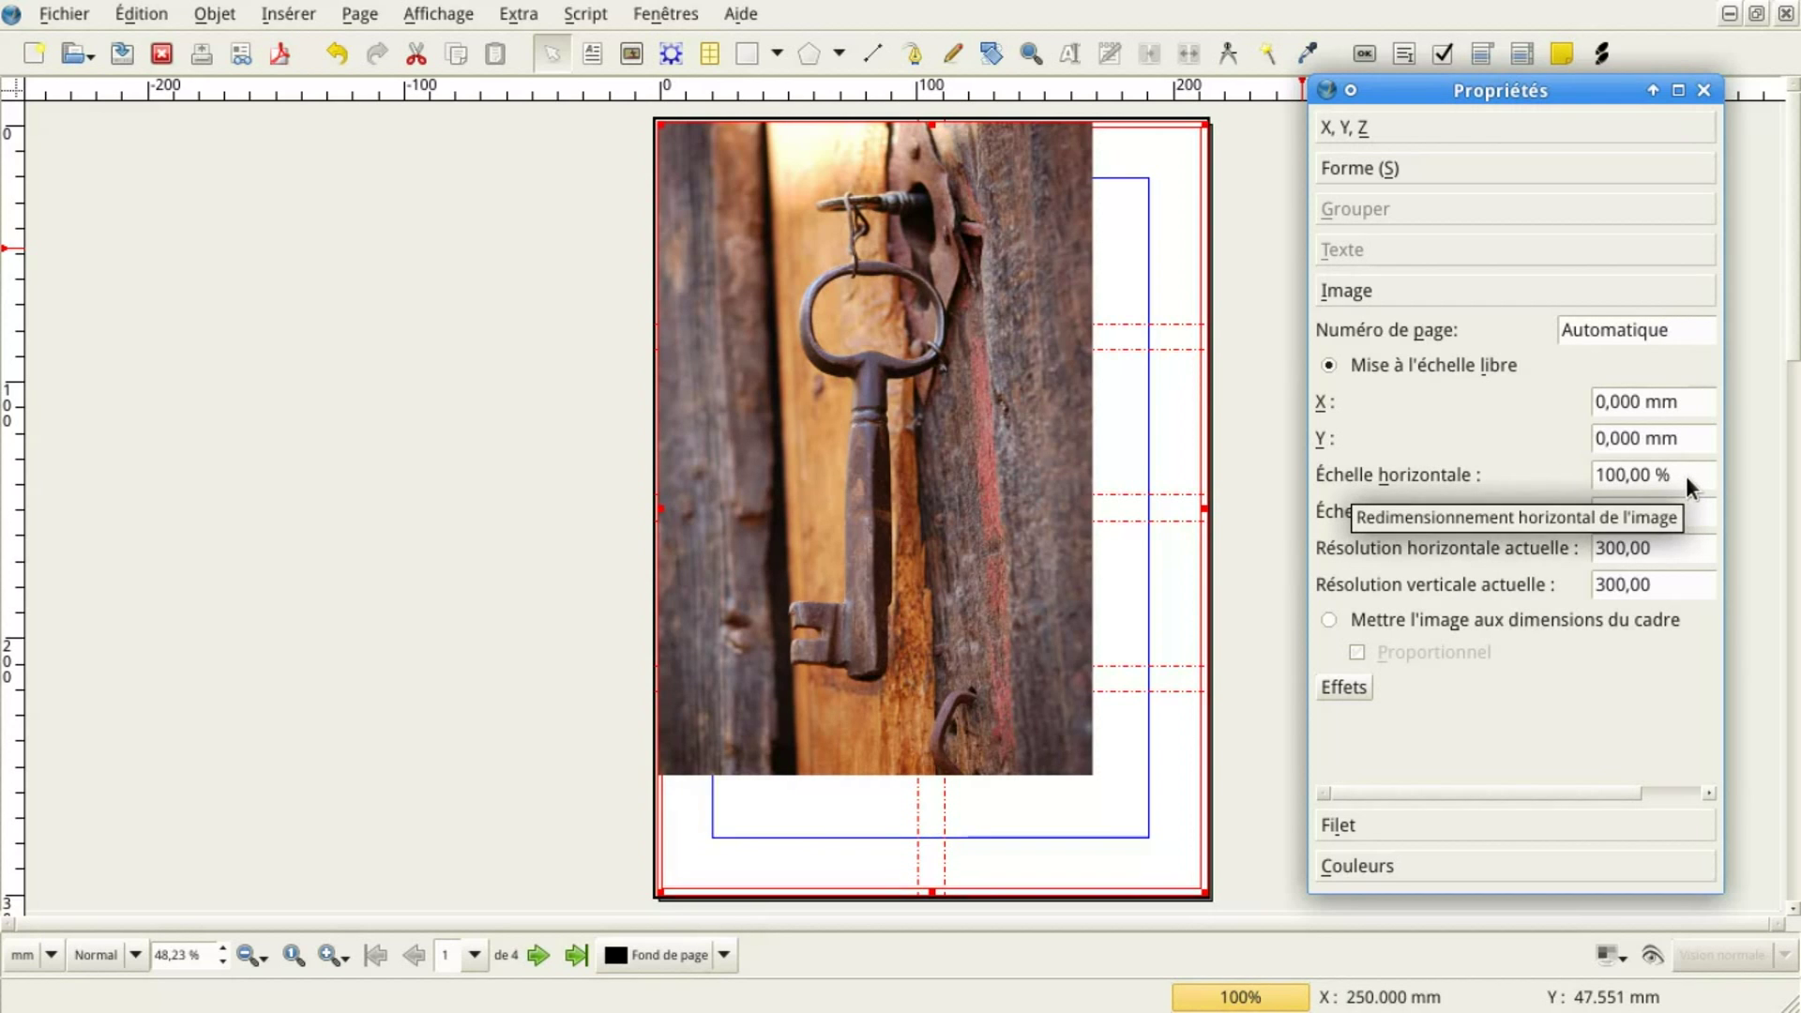
{"action": "scroll", "coordinate": [1685, 475], "scroll_direction": "up", "scroll_amount": 2}
{"action": "scroll", "coordinate": [1685, 475], "scroll_direction": "up", "scroll_amount": 5}
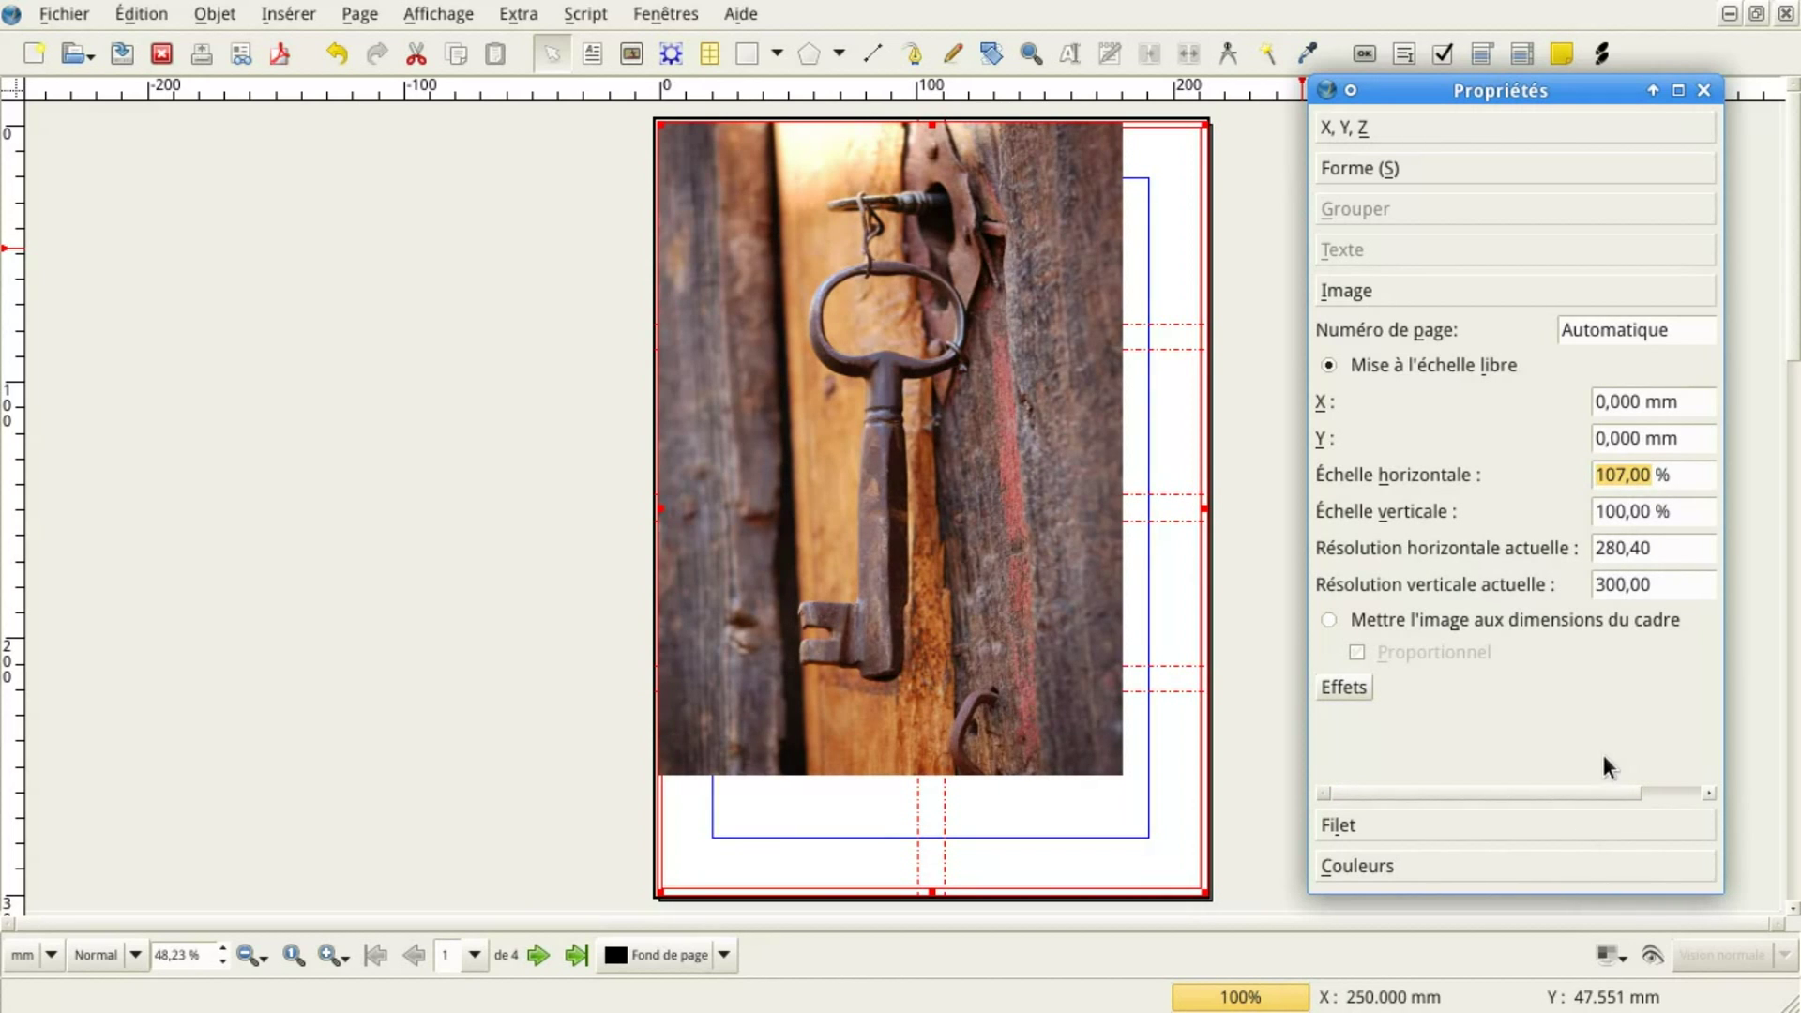
Widen the properties window and link the picture's horizontal and vertical scales
{"action": "left_click_drag", "start_coordinate": [1591, 793], "coordinate": [1523, 784]}
{"action": "left_click_drag", "start_coordinate": [1662, 857], "coordinate": [1737, 877]}
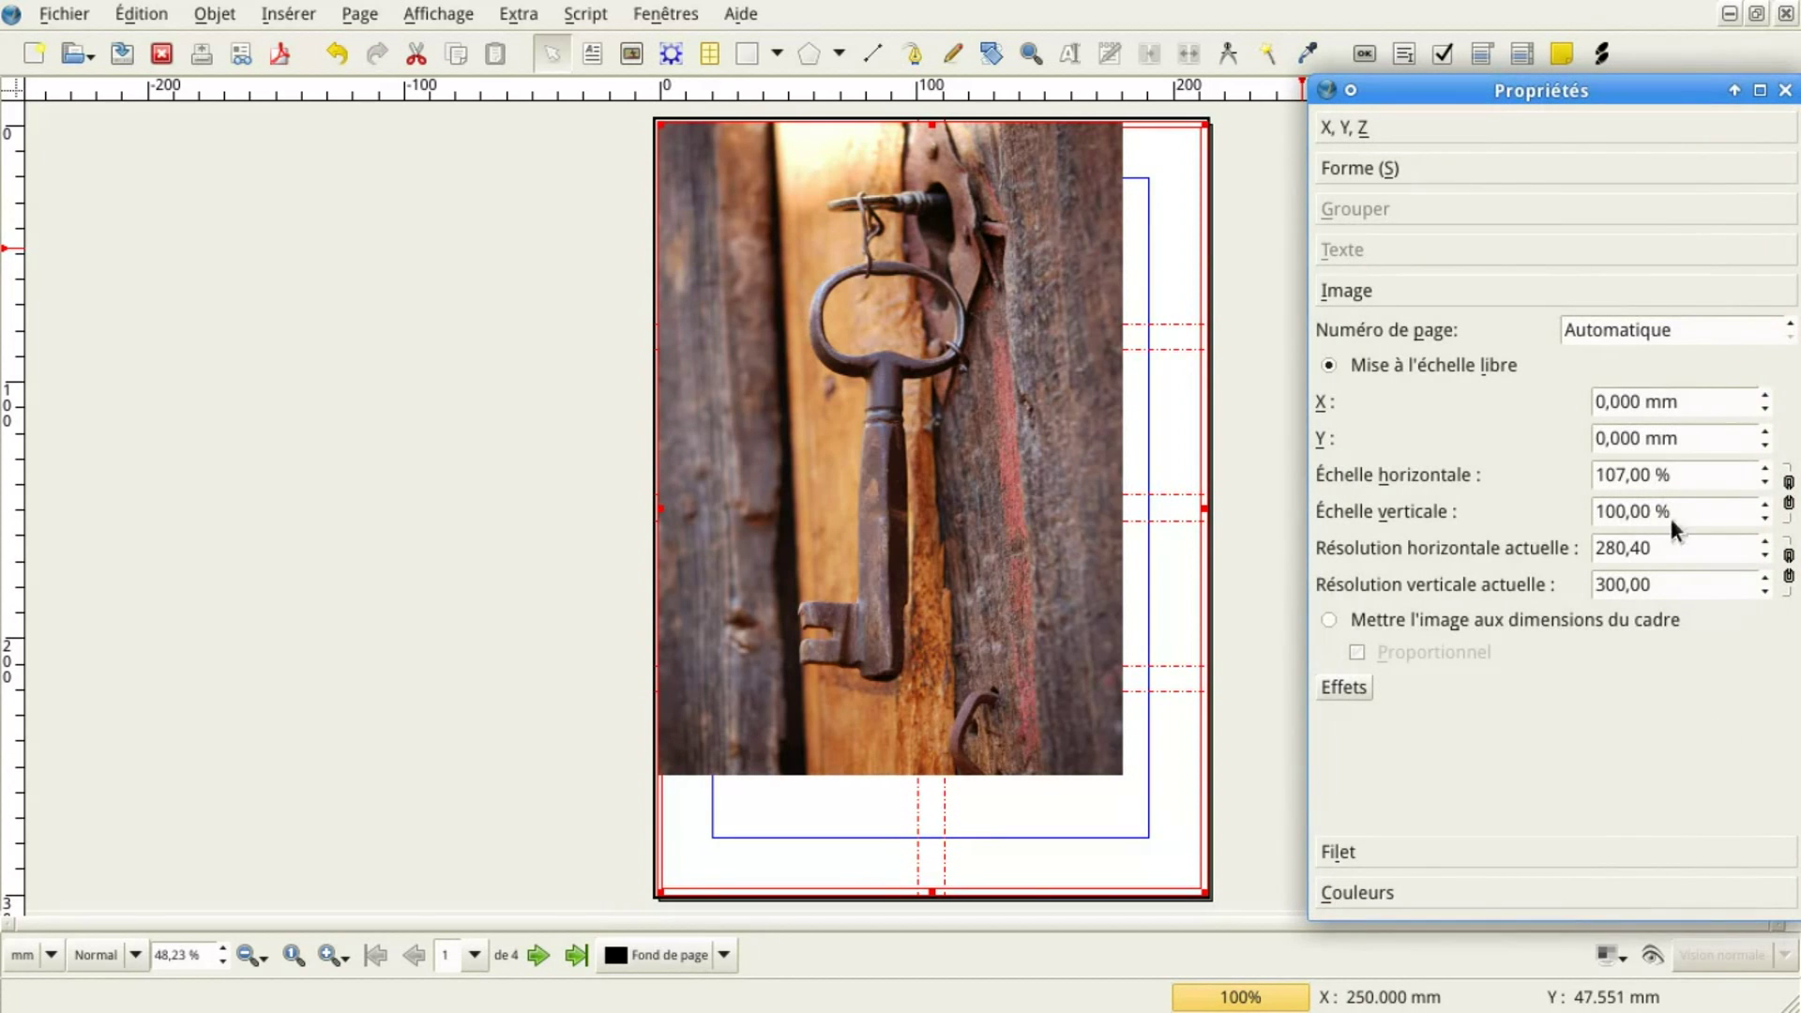
{"action": "left_click_drag", "start_coordinate": [1637, 87], "coordinate": [1622, 90]}
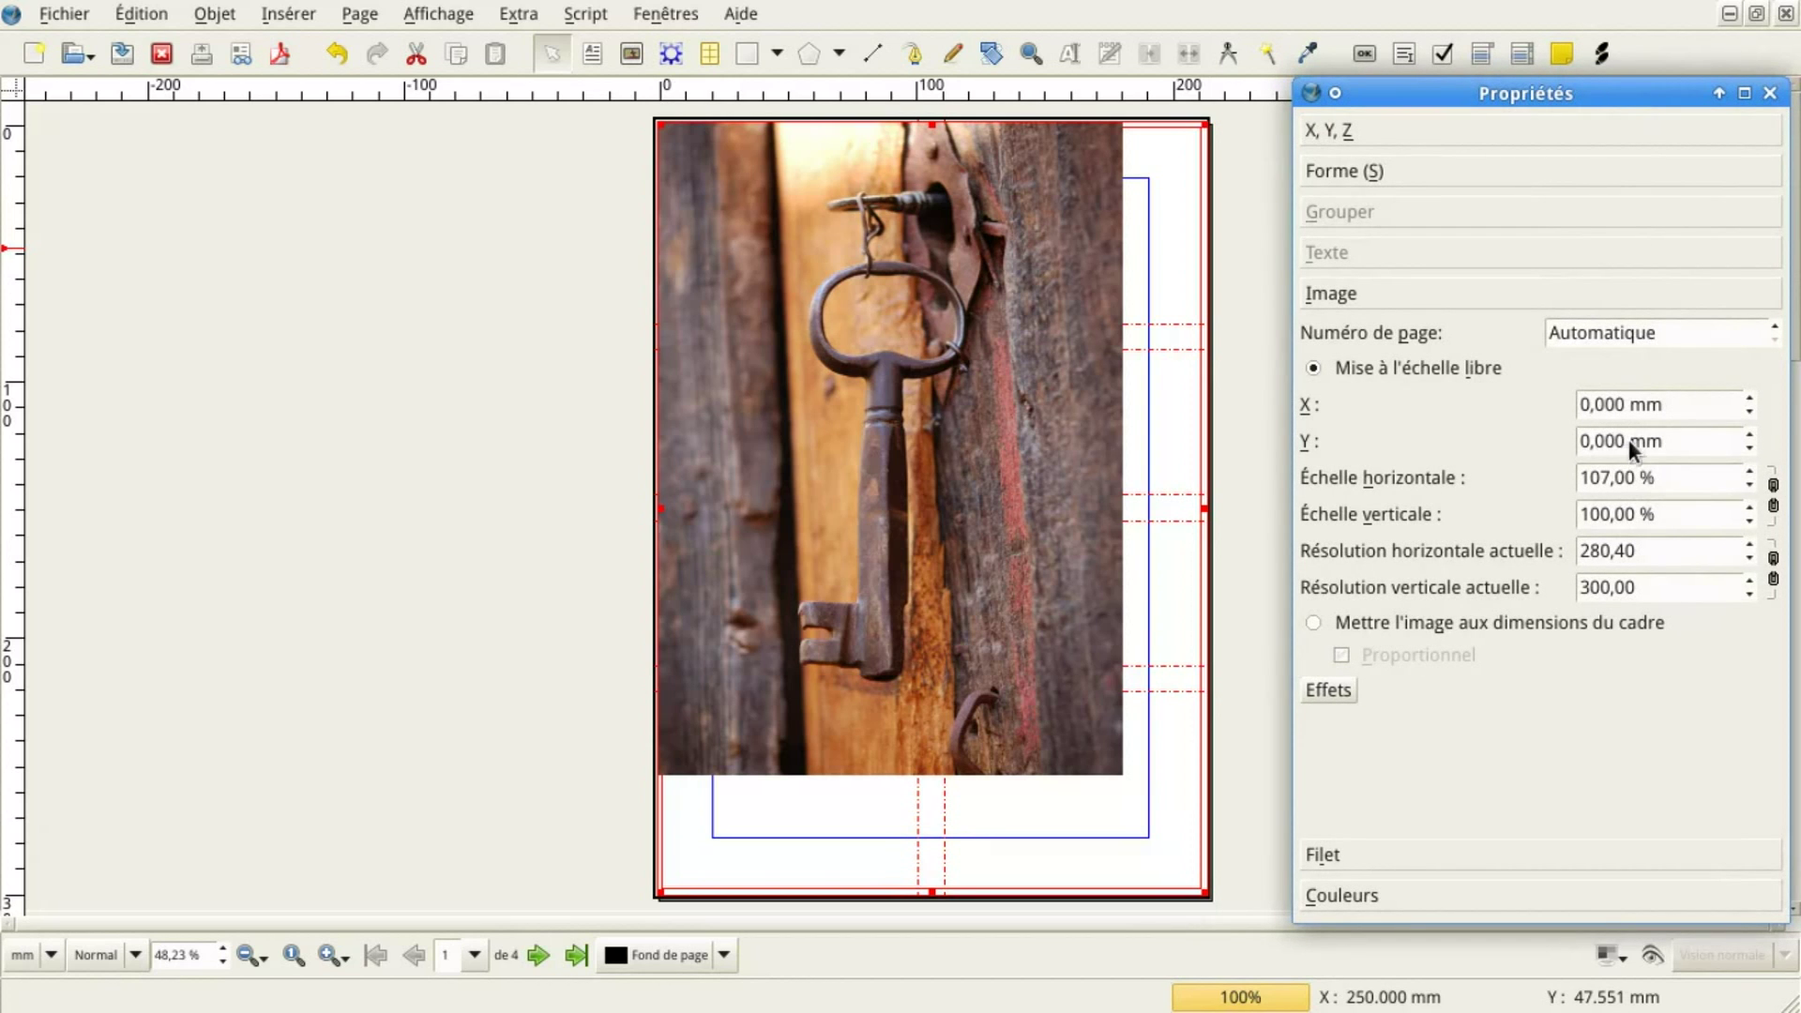
{"action": "left_click", "coordinate": [1771, 499]}
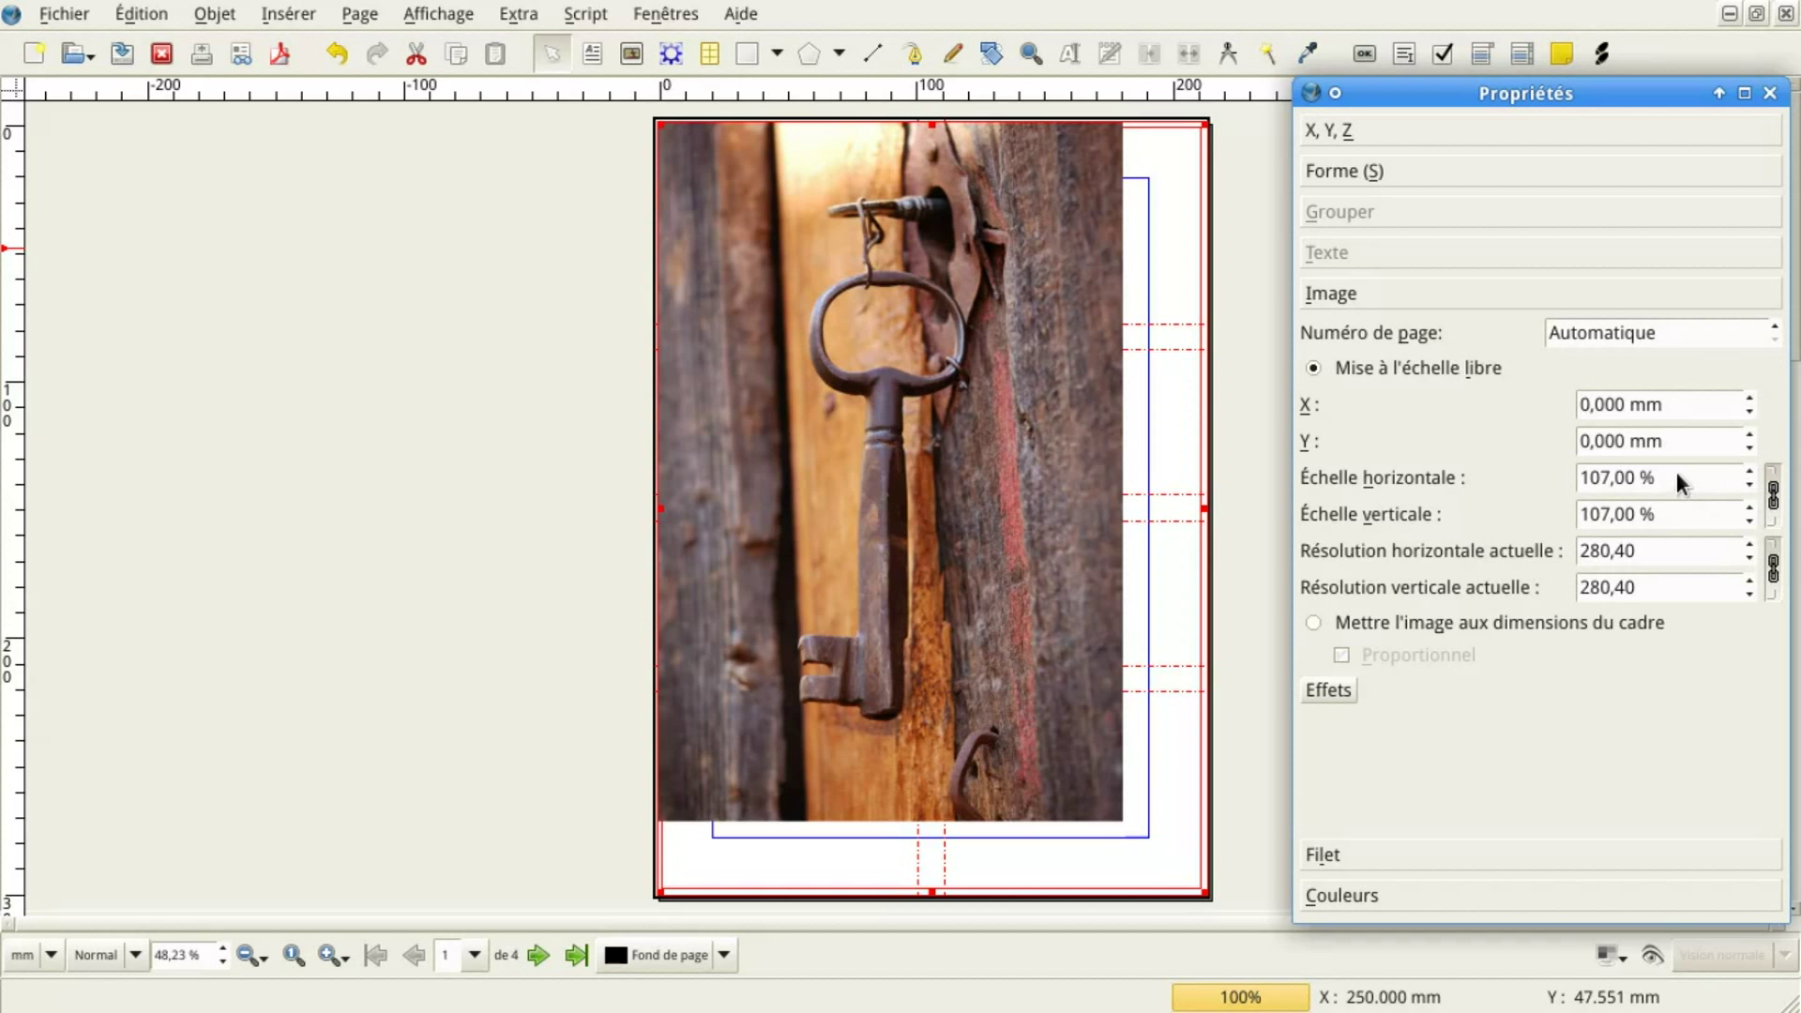
Enlarge the picture proportionally to a scale of 150 % so that it fills the frame
{"action": "scroll", "coordinate": [1684, 475], "scroll_direction": "up", "scroll_amount": 8}
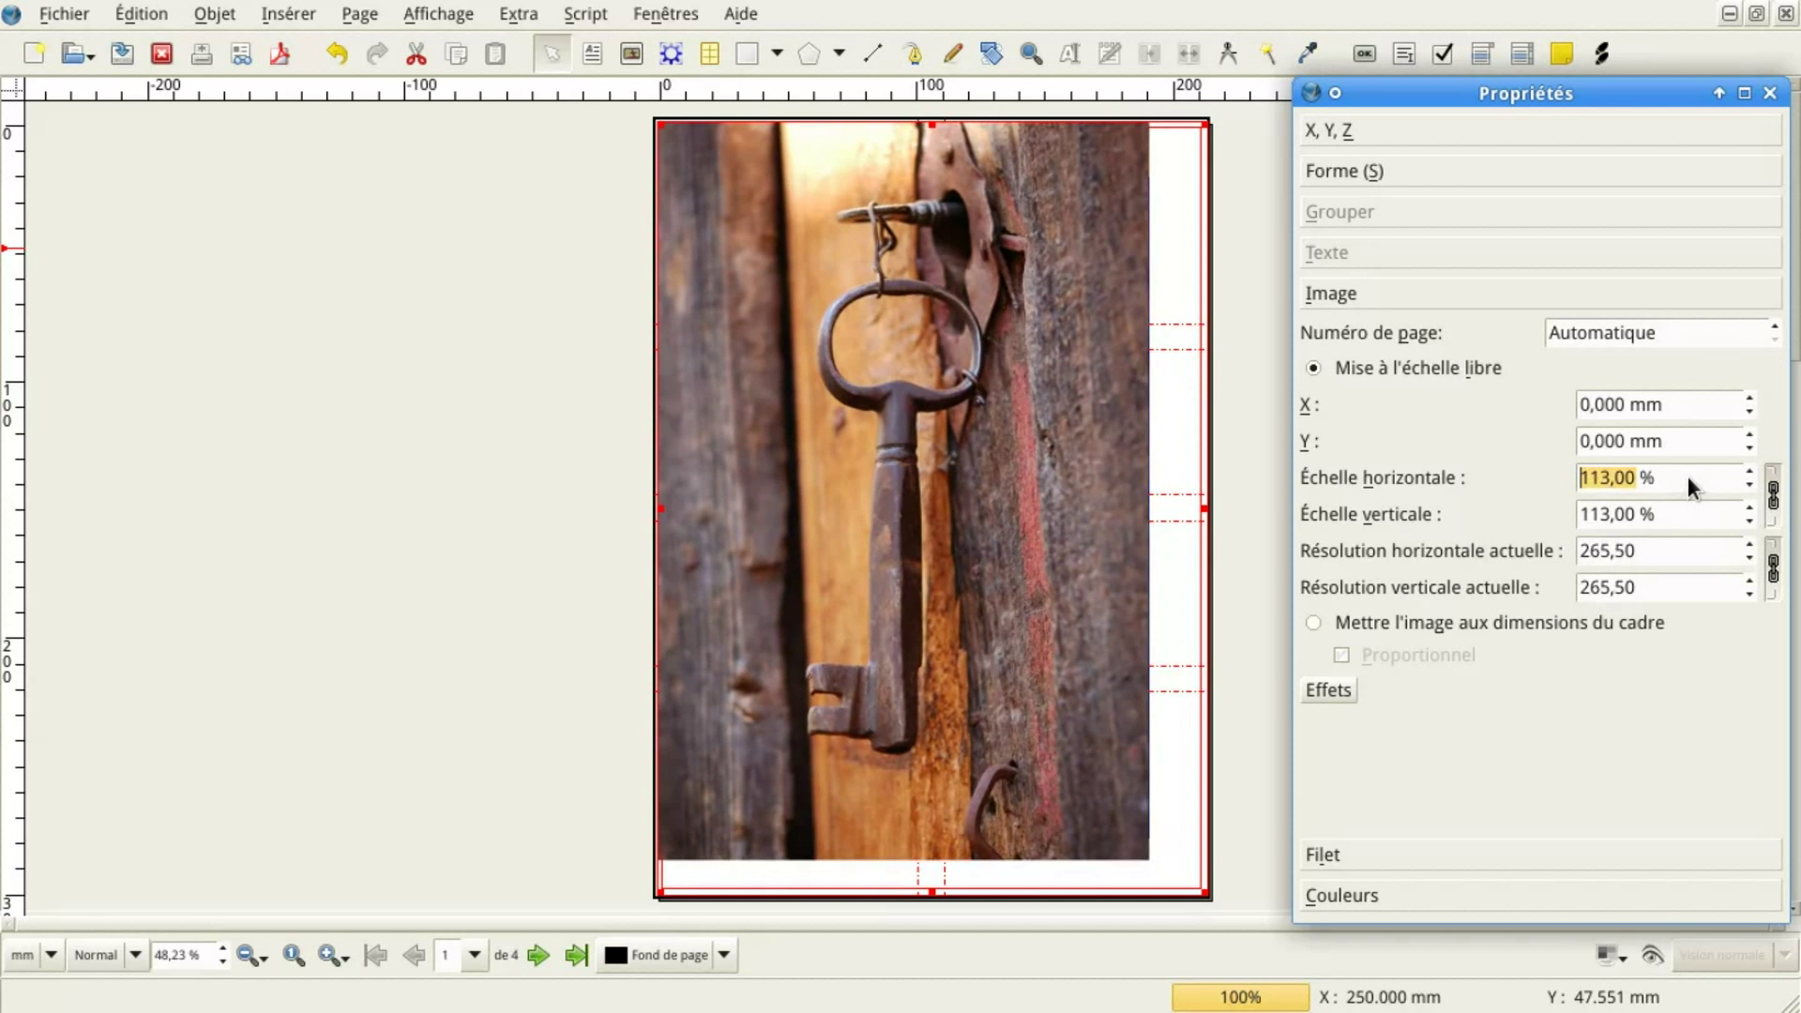
{"action": "scroll", "coordinate": [1686, 475], "scroll_direction": "up", "scroll_amount": 6}
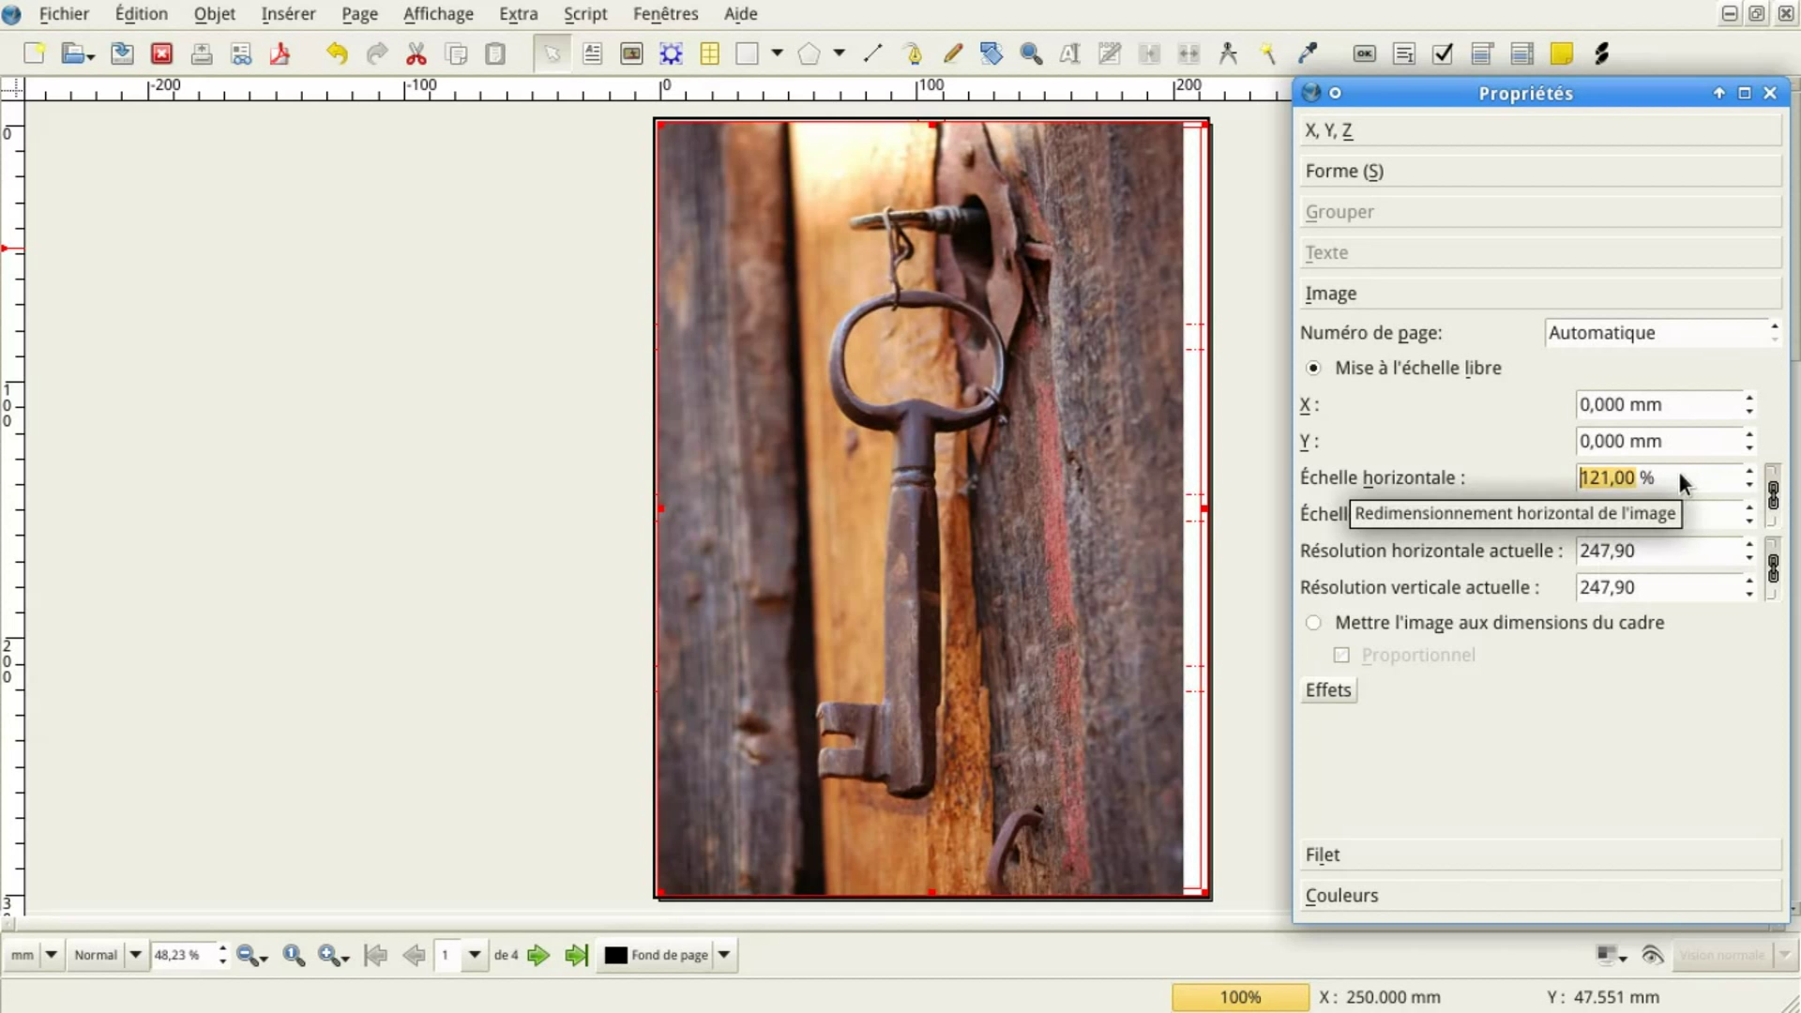
{"action": "scroll", "coordinate": [1679, 471], "scroll_direction": "down", "scroll_amount": 2}
{"action": "scroll", "coordinate": [1676, 469], "scroll_direction": "up", "scroll_amount": 1}
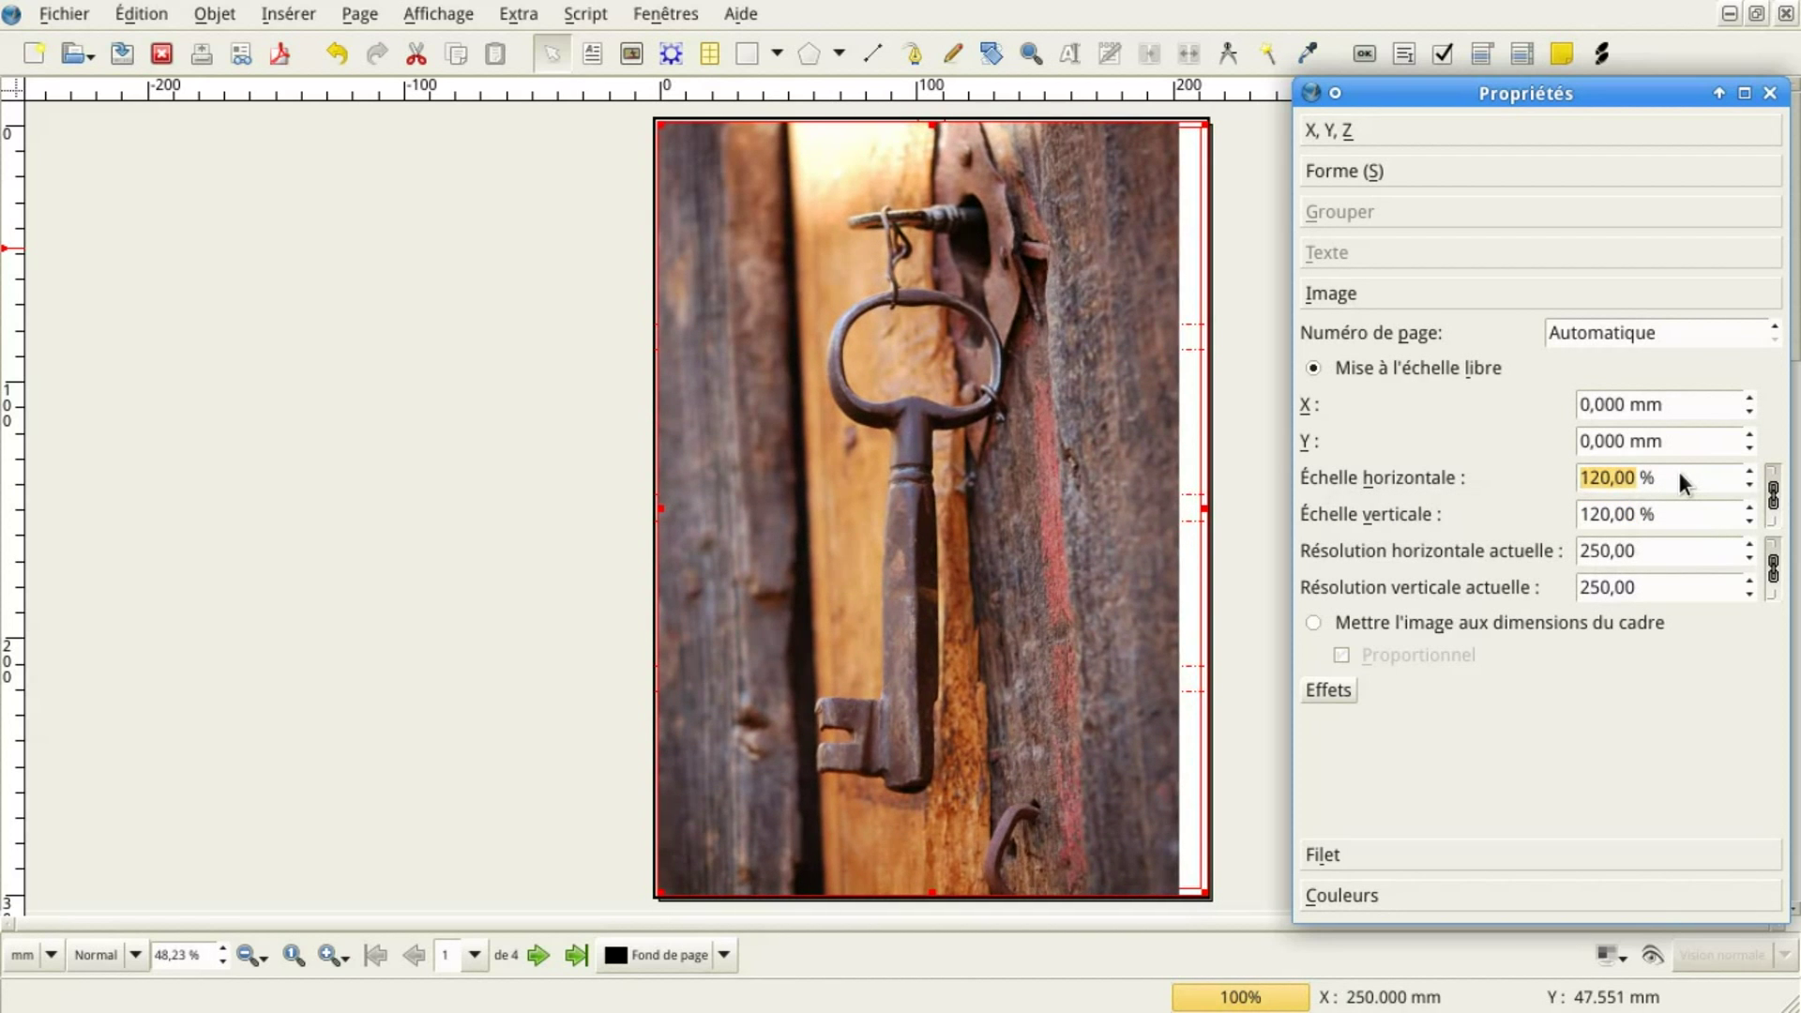
{"action": "scroll", "coordinate": [1677, 469], "scroll_direction": "up", "scroll_amount": 15}
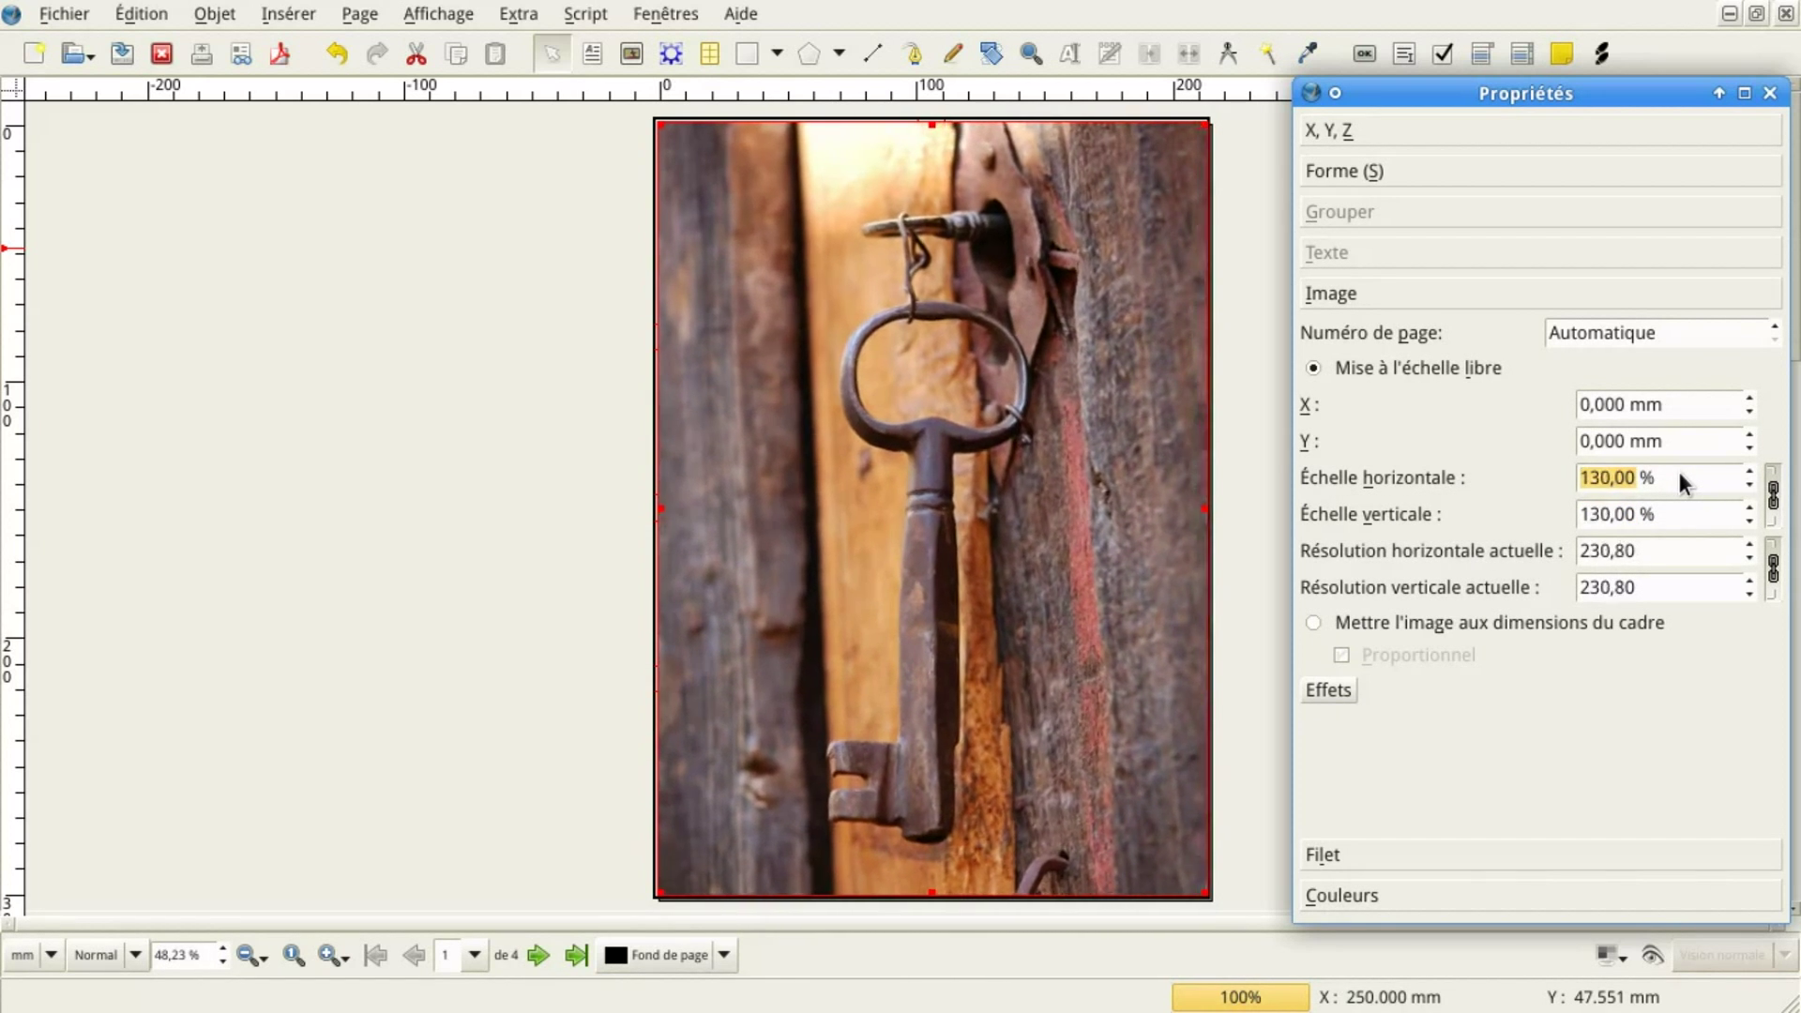
{"action": "scroll", "coordinate": [1679, 476], "scroll_direction": "up", "scroll_amount": 13}
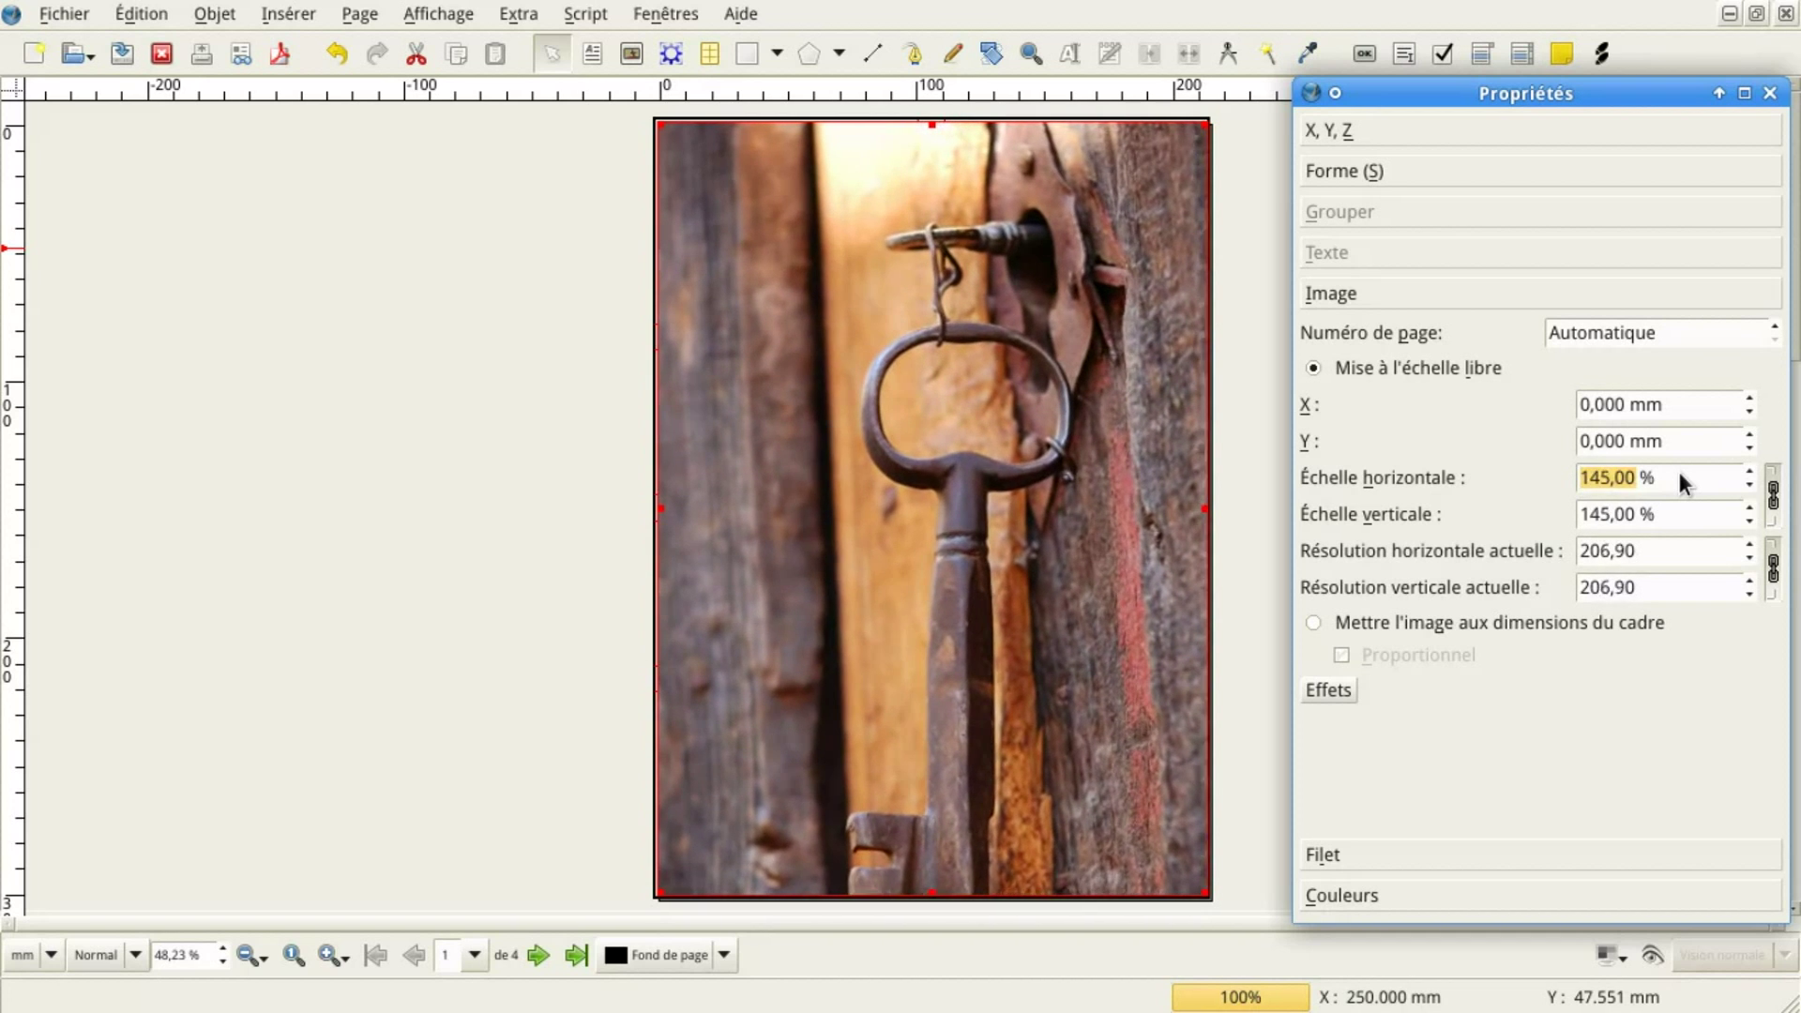
{"action": "scroll", "coordinate": [1677, 469], "scroll_direction": "up", "scroll_amount": 2}
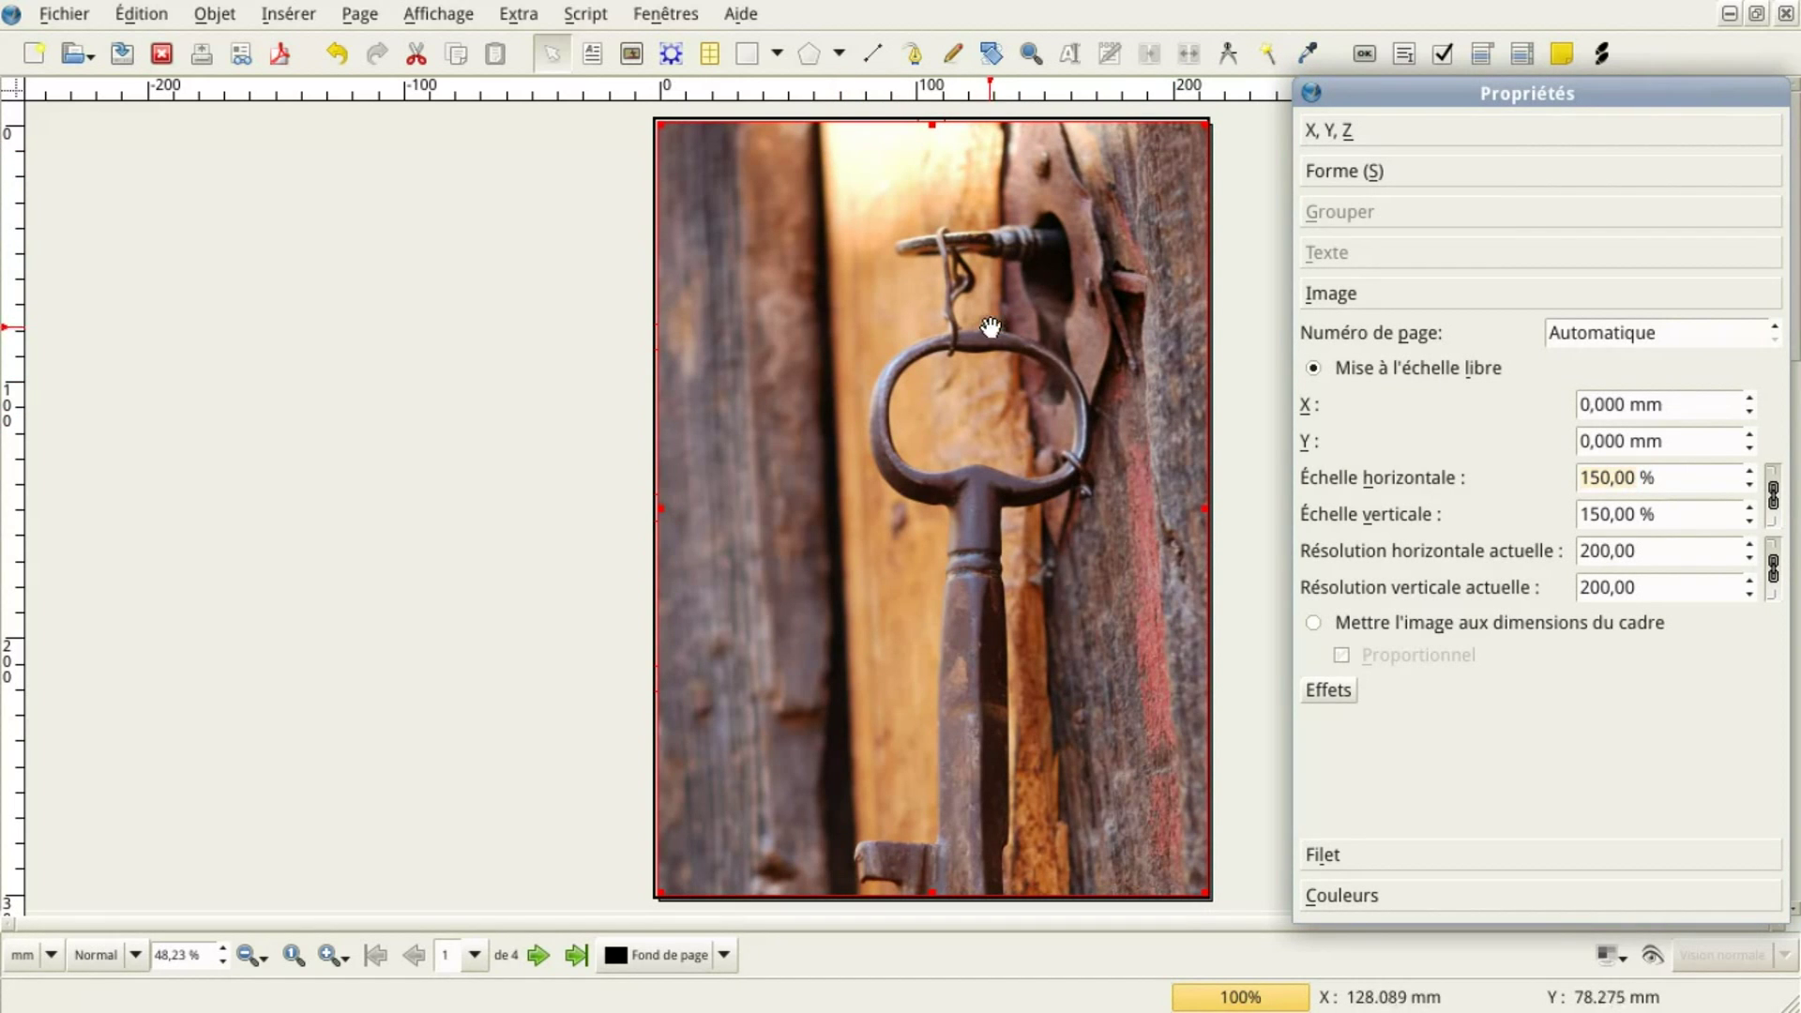
Edit the frame's content and shift the picture inside its frame to about X -56.2 mm, Y -35 mm
{"action": "left_click", "coordinate": [1072, 64]}
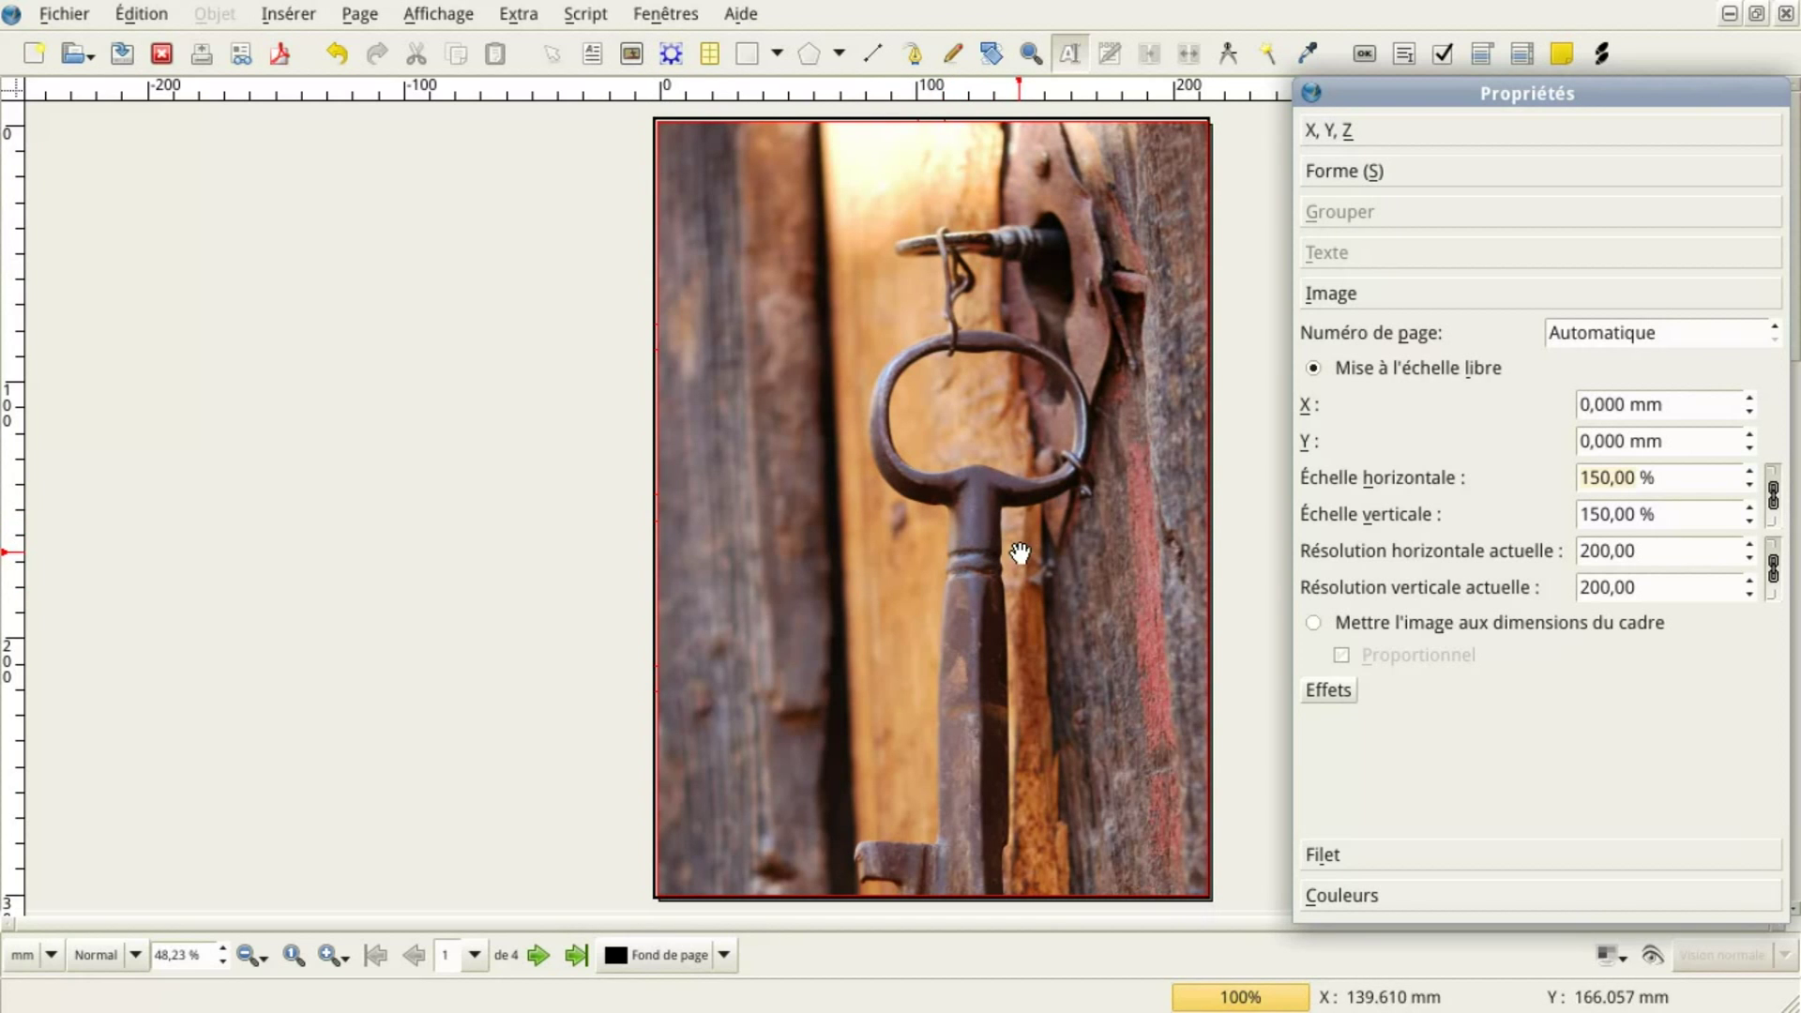
{"action": "left_click_drag", "start_coordinate": [1097, 626], "coordinate": [950, 537]}
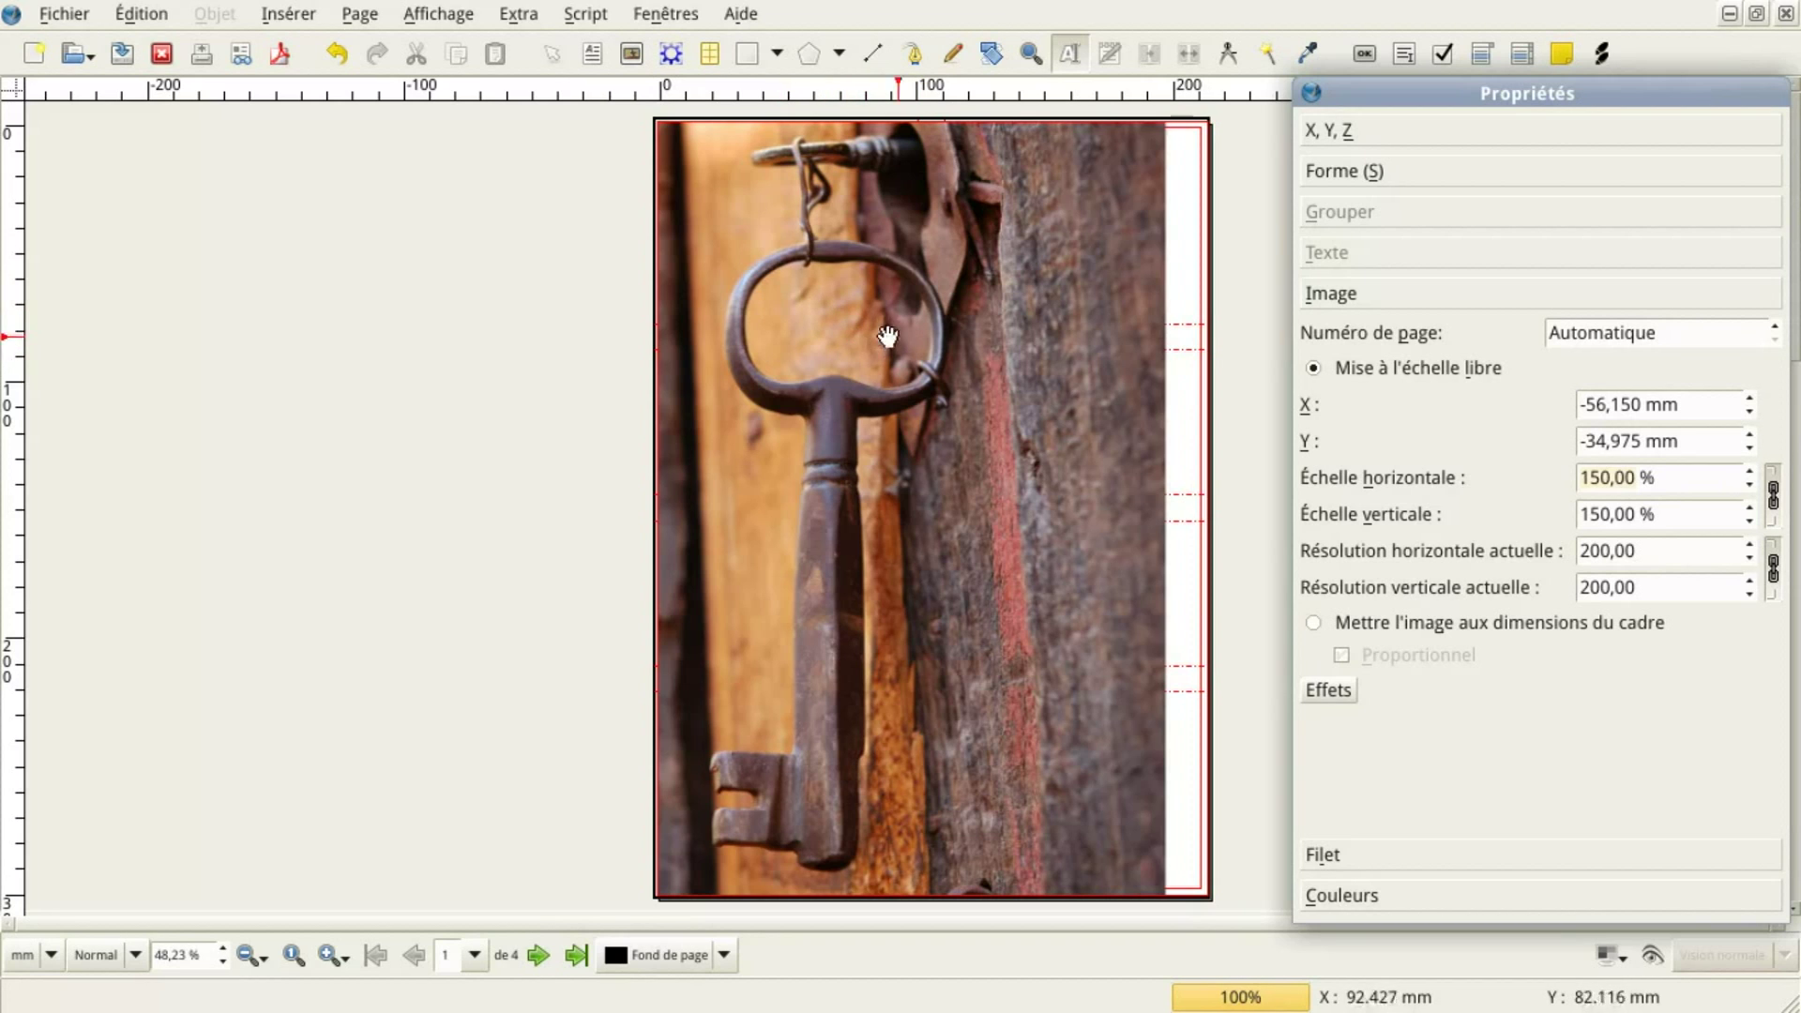
Set the guides to display in the foreground (Au premier plan) in this document's settings
{"action": "left_click", "coordinate": [64, 14]}
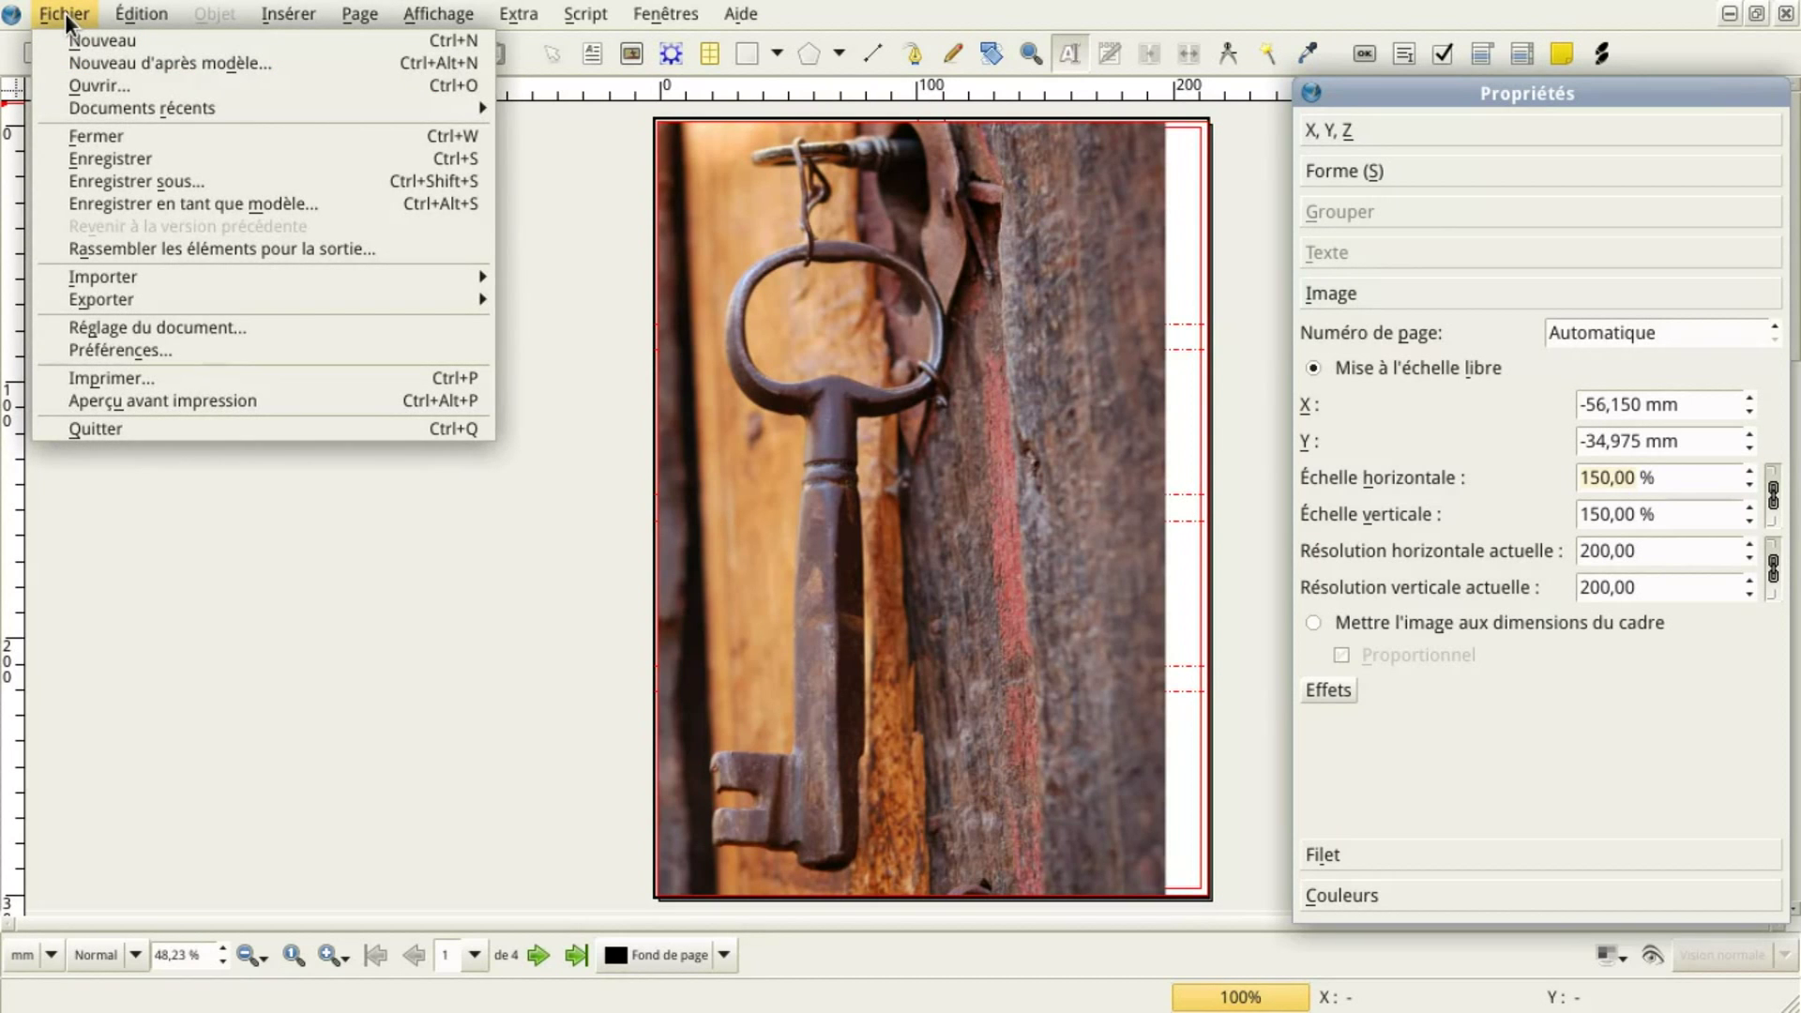
{"action": "left_click", "coordinate": [194, 326]}
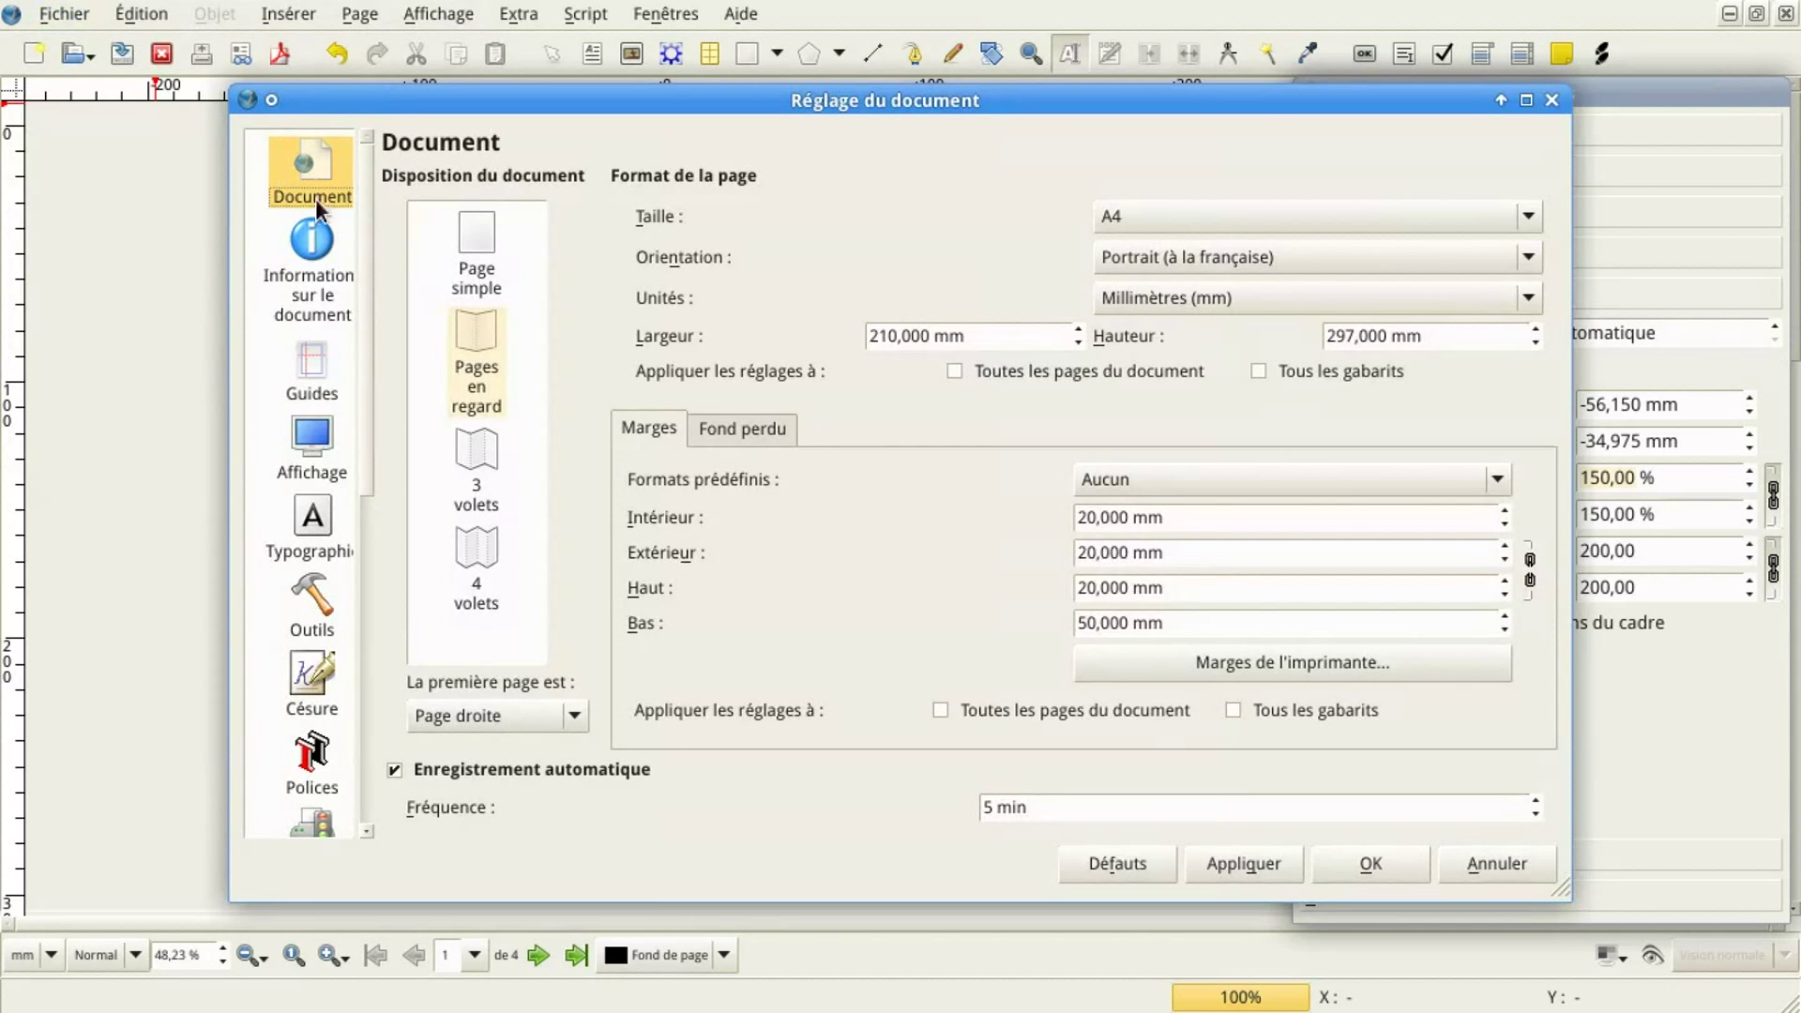
{"action": "left_click", "coordinate": [310, 369]}
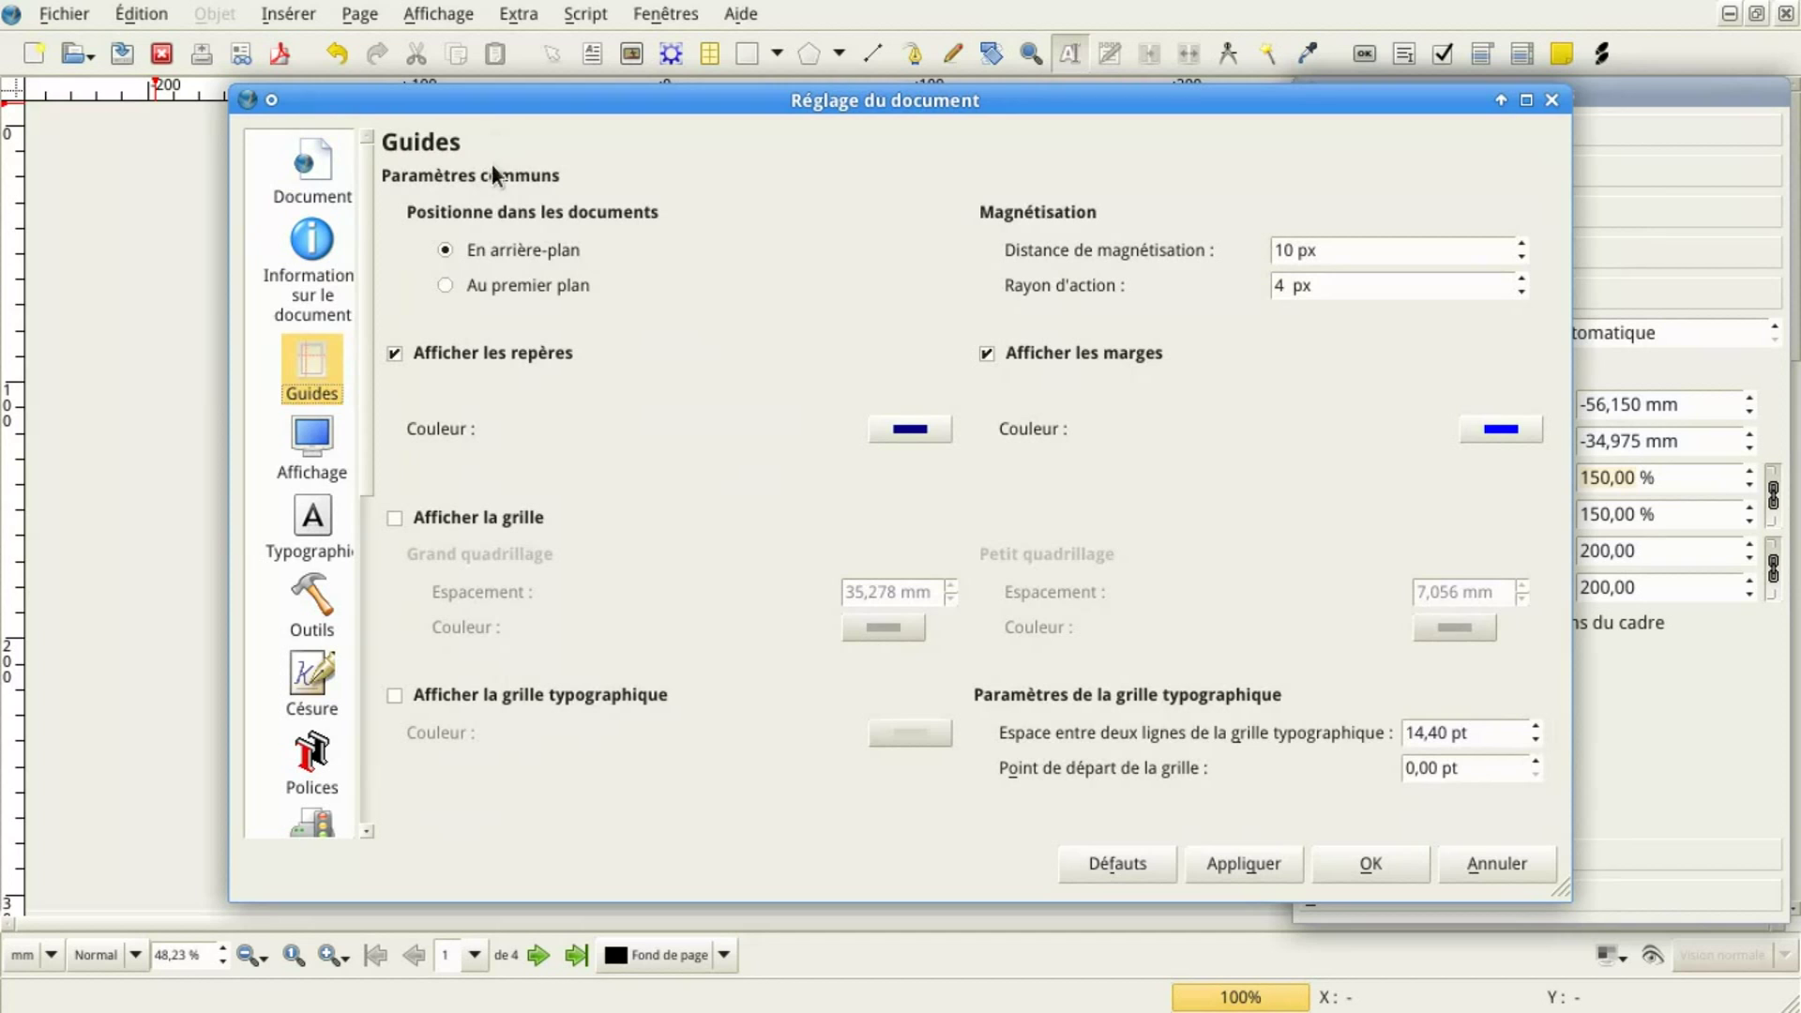
{"action": "left_click", "coordinate": [537, 290]}
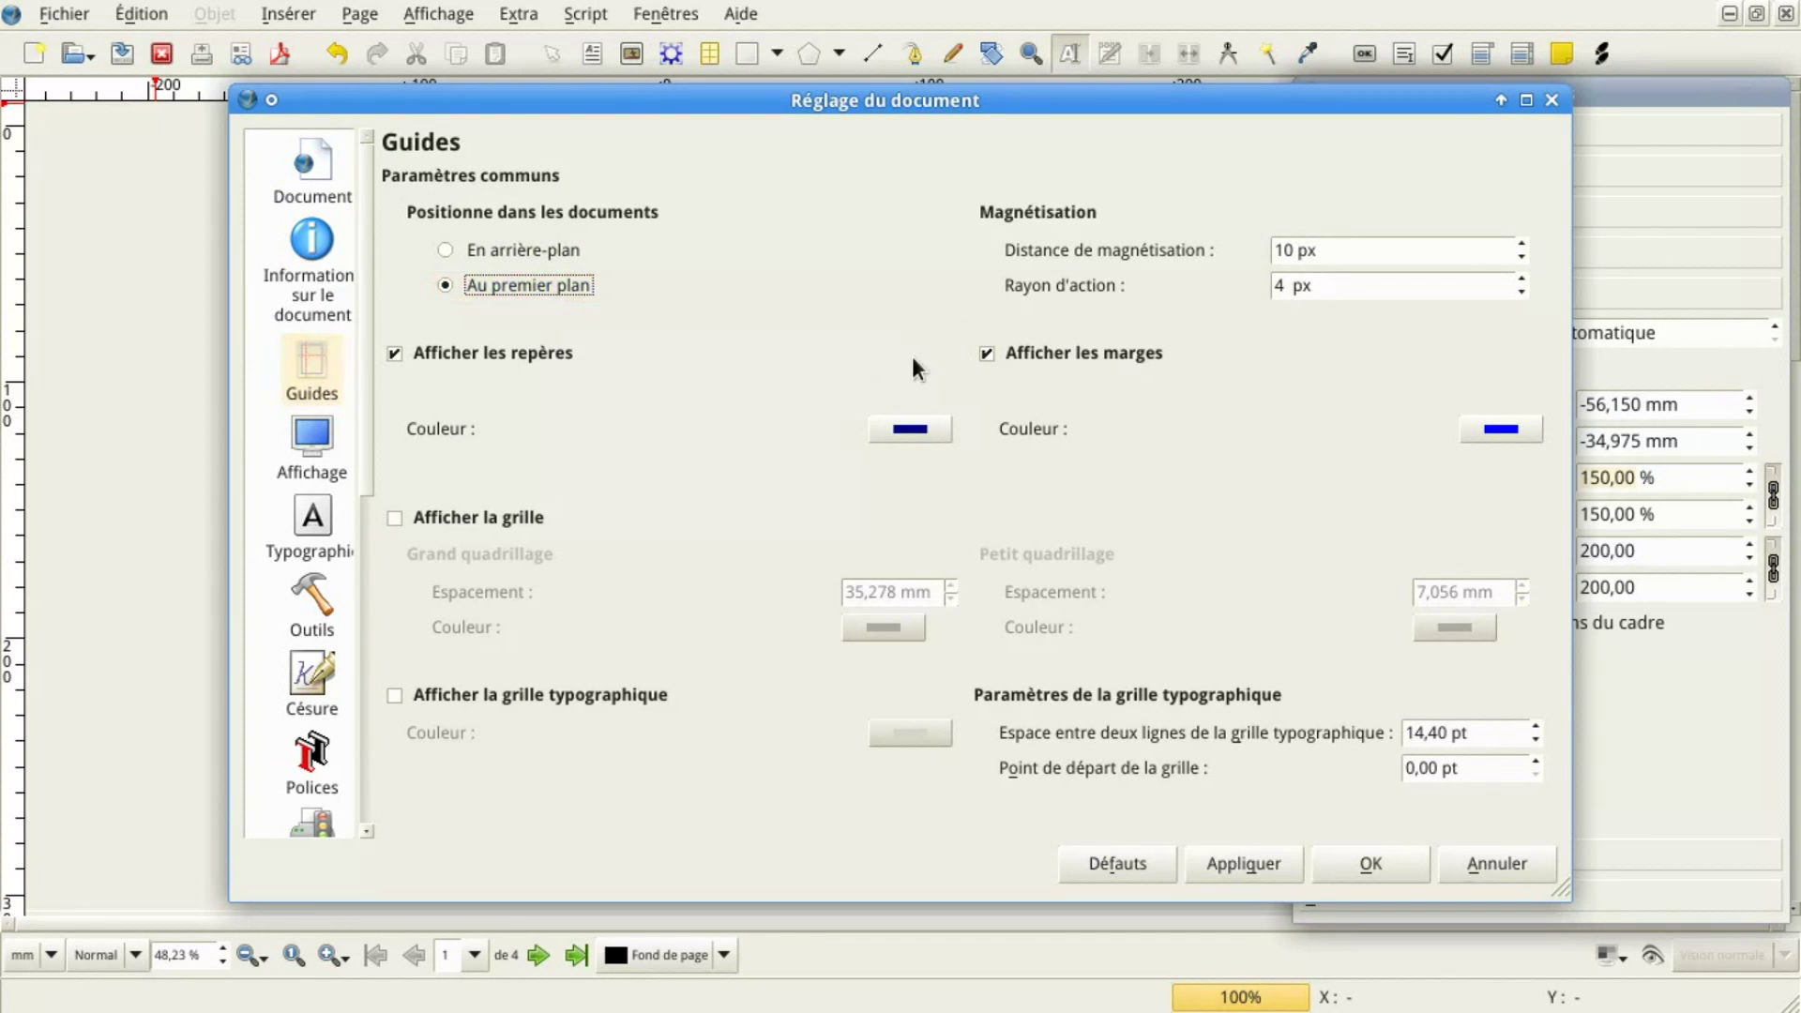
{"action": "left_click", "coordinate": [1370, 863]}
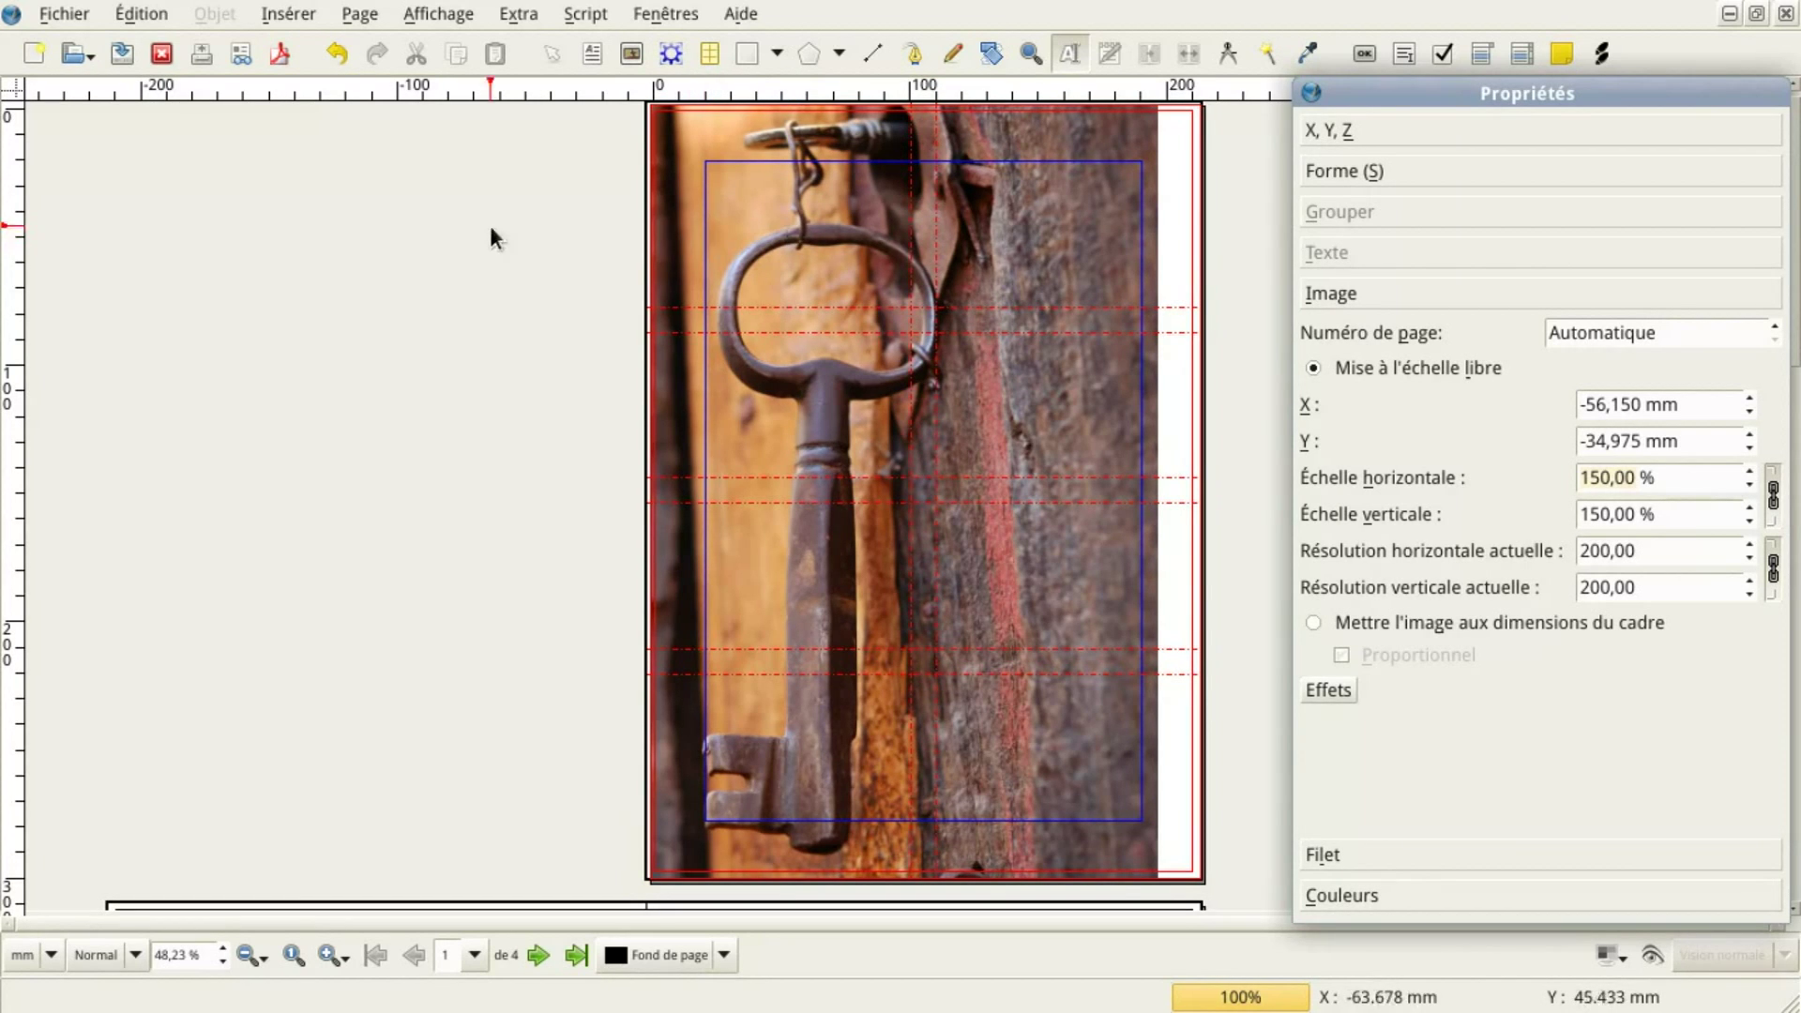
Review the guide settings in the general preferences and accept them with the foreground position selected
{"action": "left_click", "coordinate": [64, 15]}
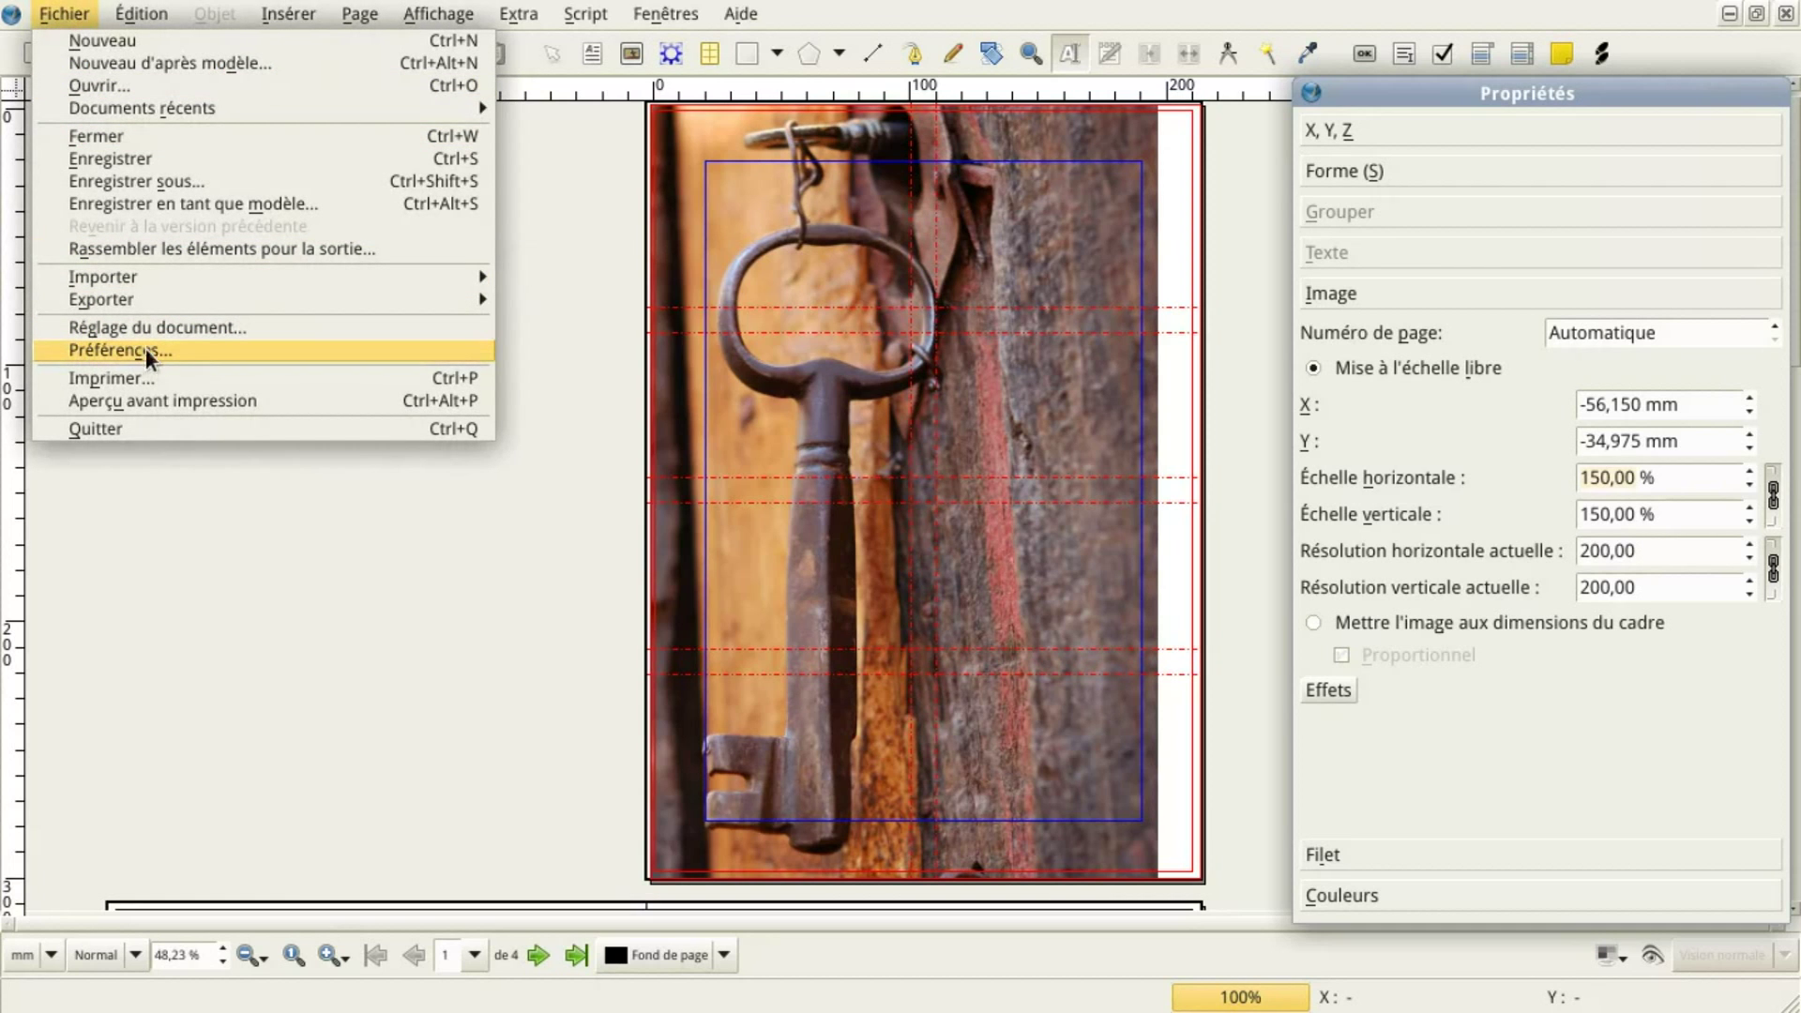
{"action": "left_click", "coordinate": [192, 351]}
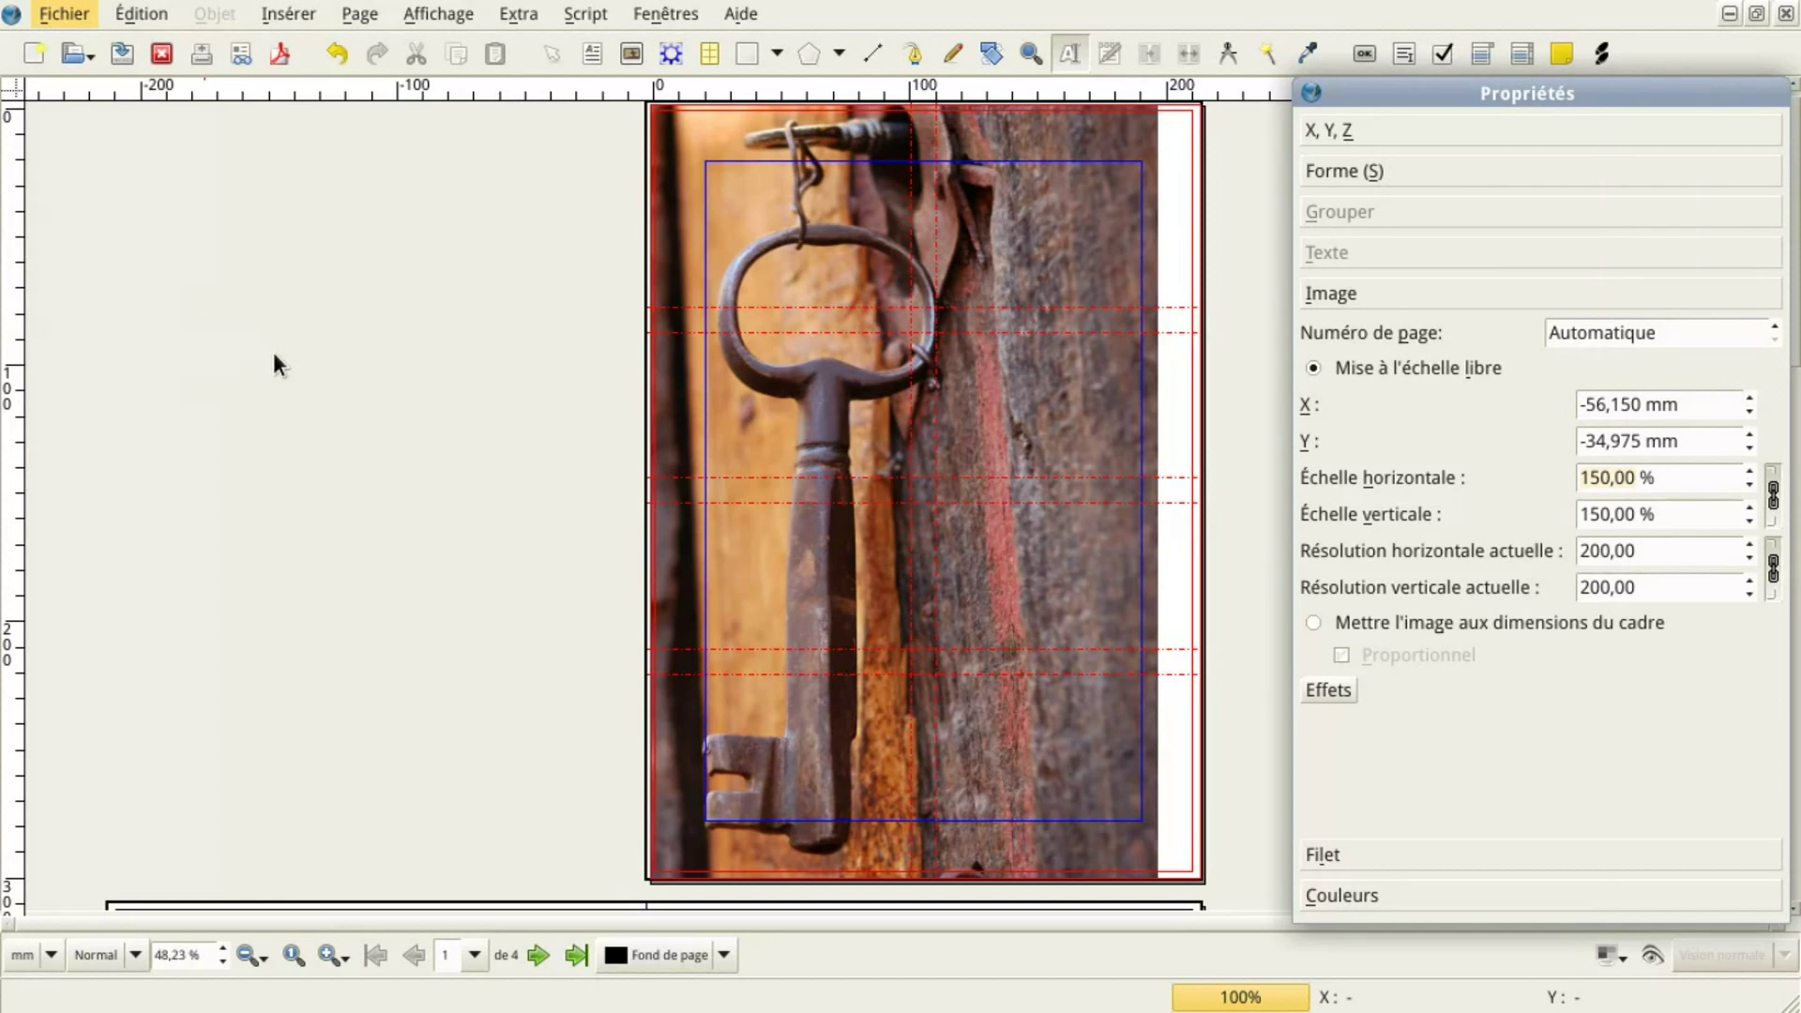
{"action": "left_click", "coordinate": [287, 249]}
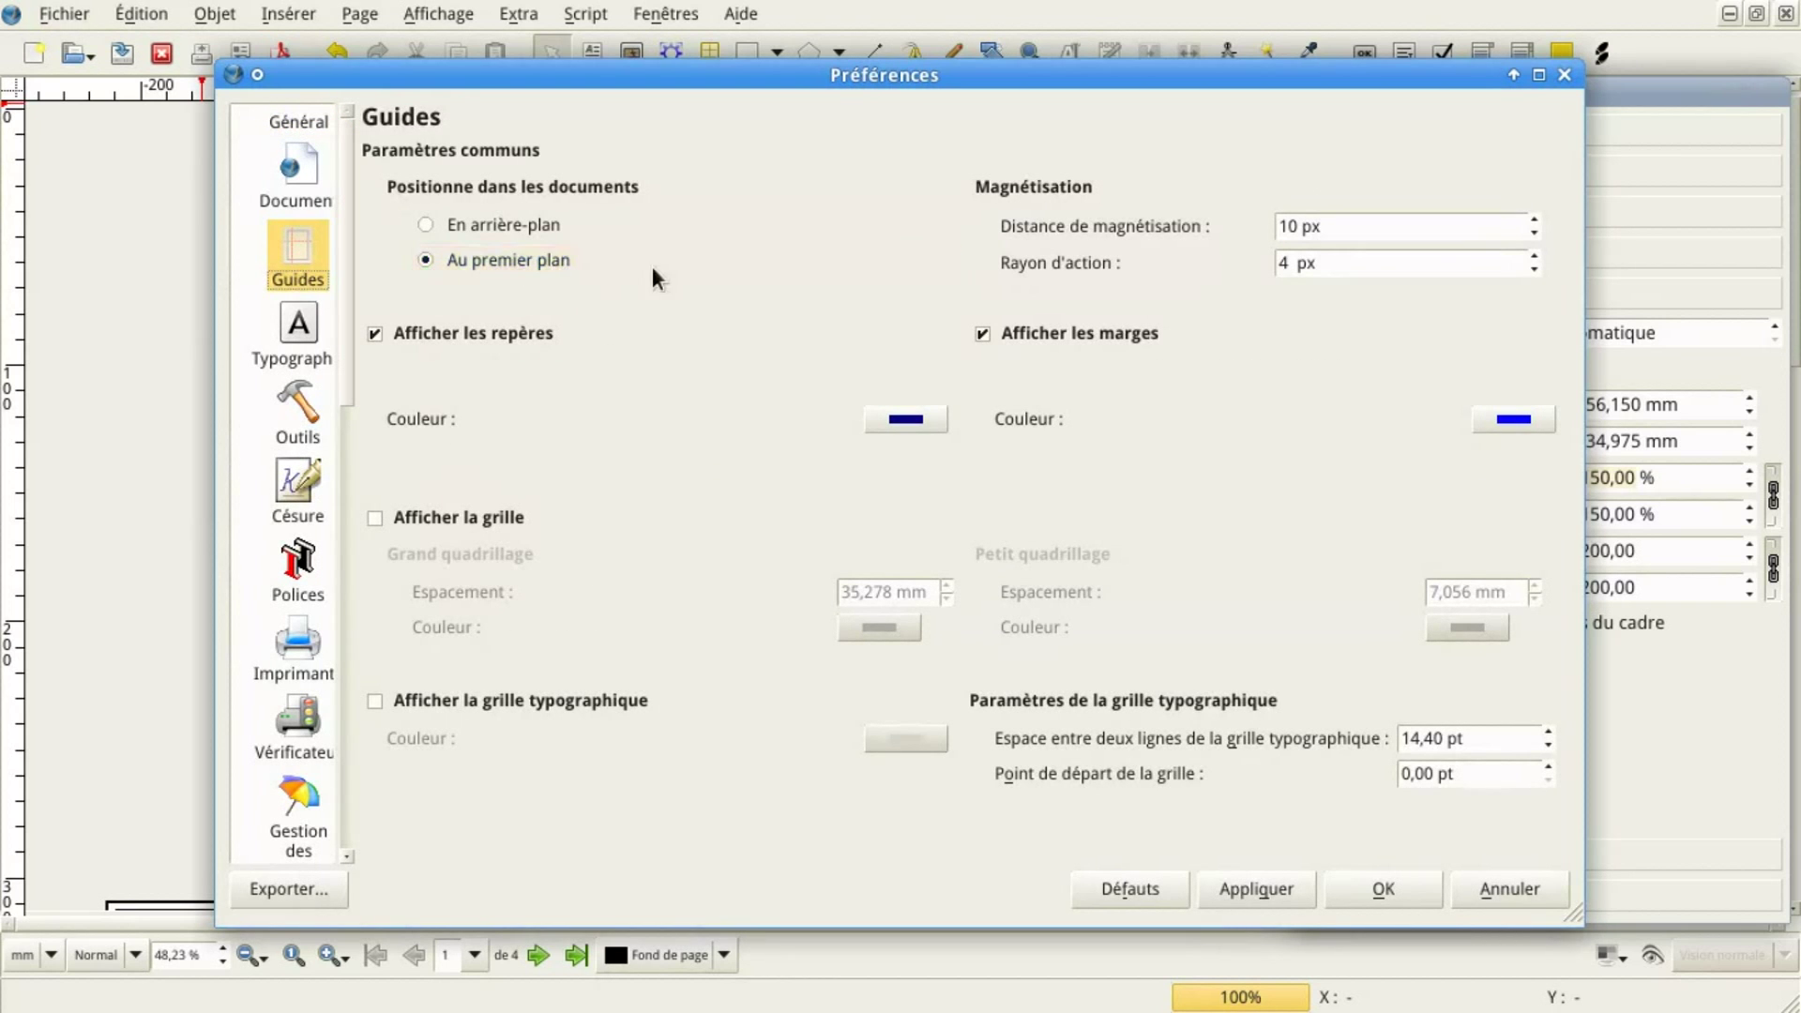
{"action": "left_click", "coordinate": [1381, 888]}
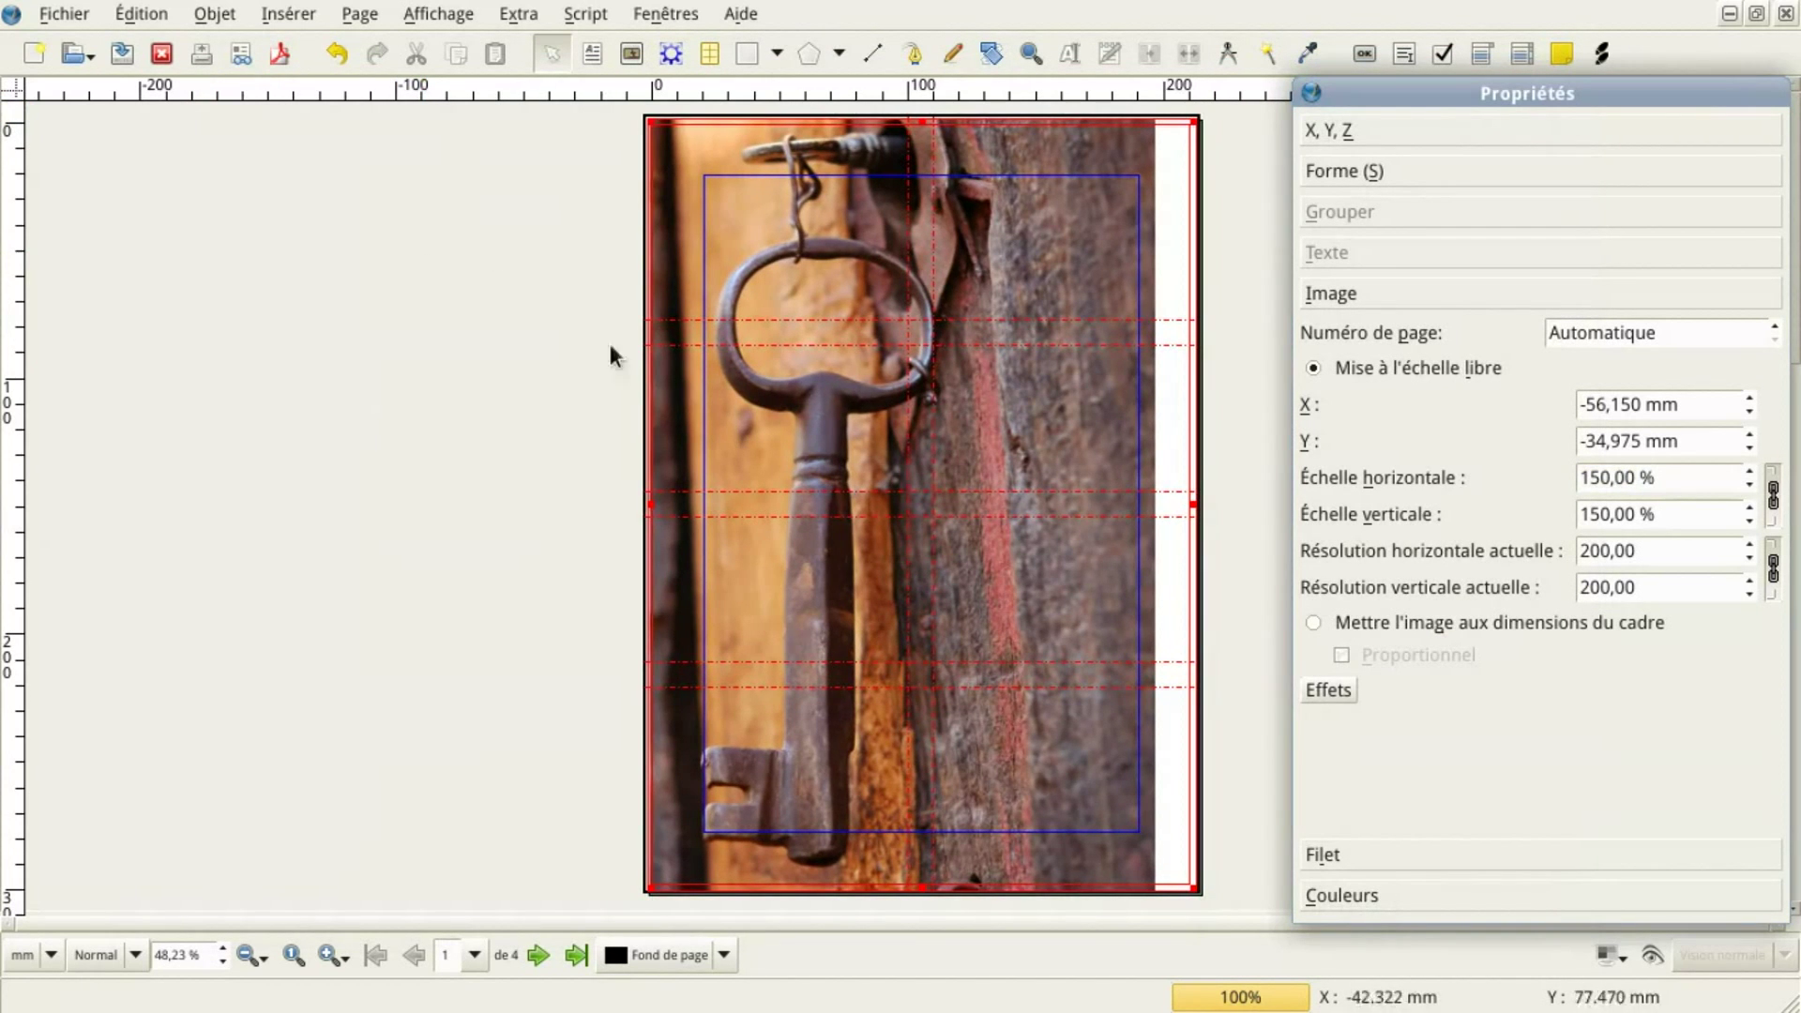
Shift the picture within its frame to about X -62.3 mm, Y -36.4 mm, and flip the frame horizontally
{"action": "double_click", "coordinate": [873, 357]}
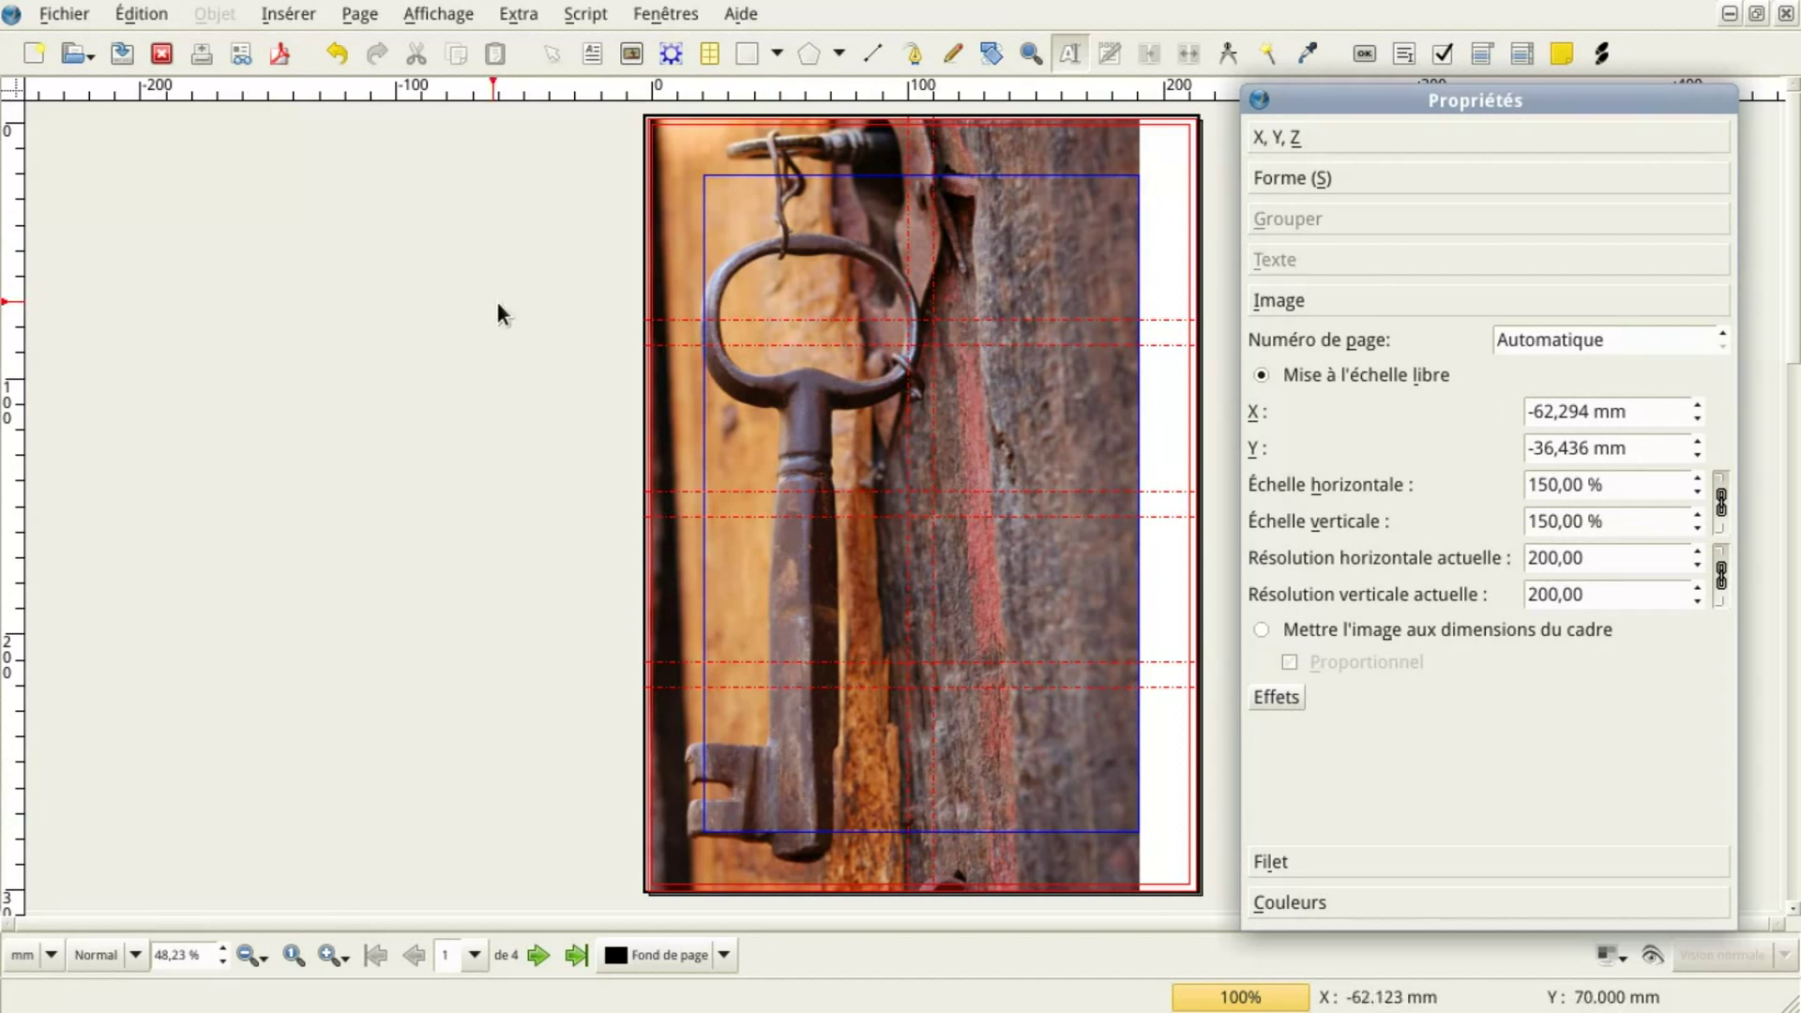
{"action": "left_click", "coordinate": [588, 263]}
{"action": "left_click", "coordinate": [709, 262]}
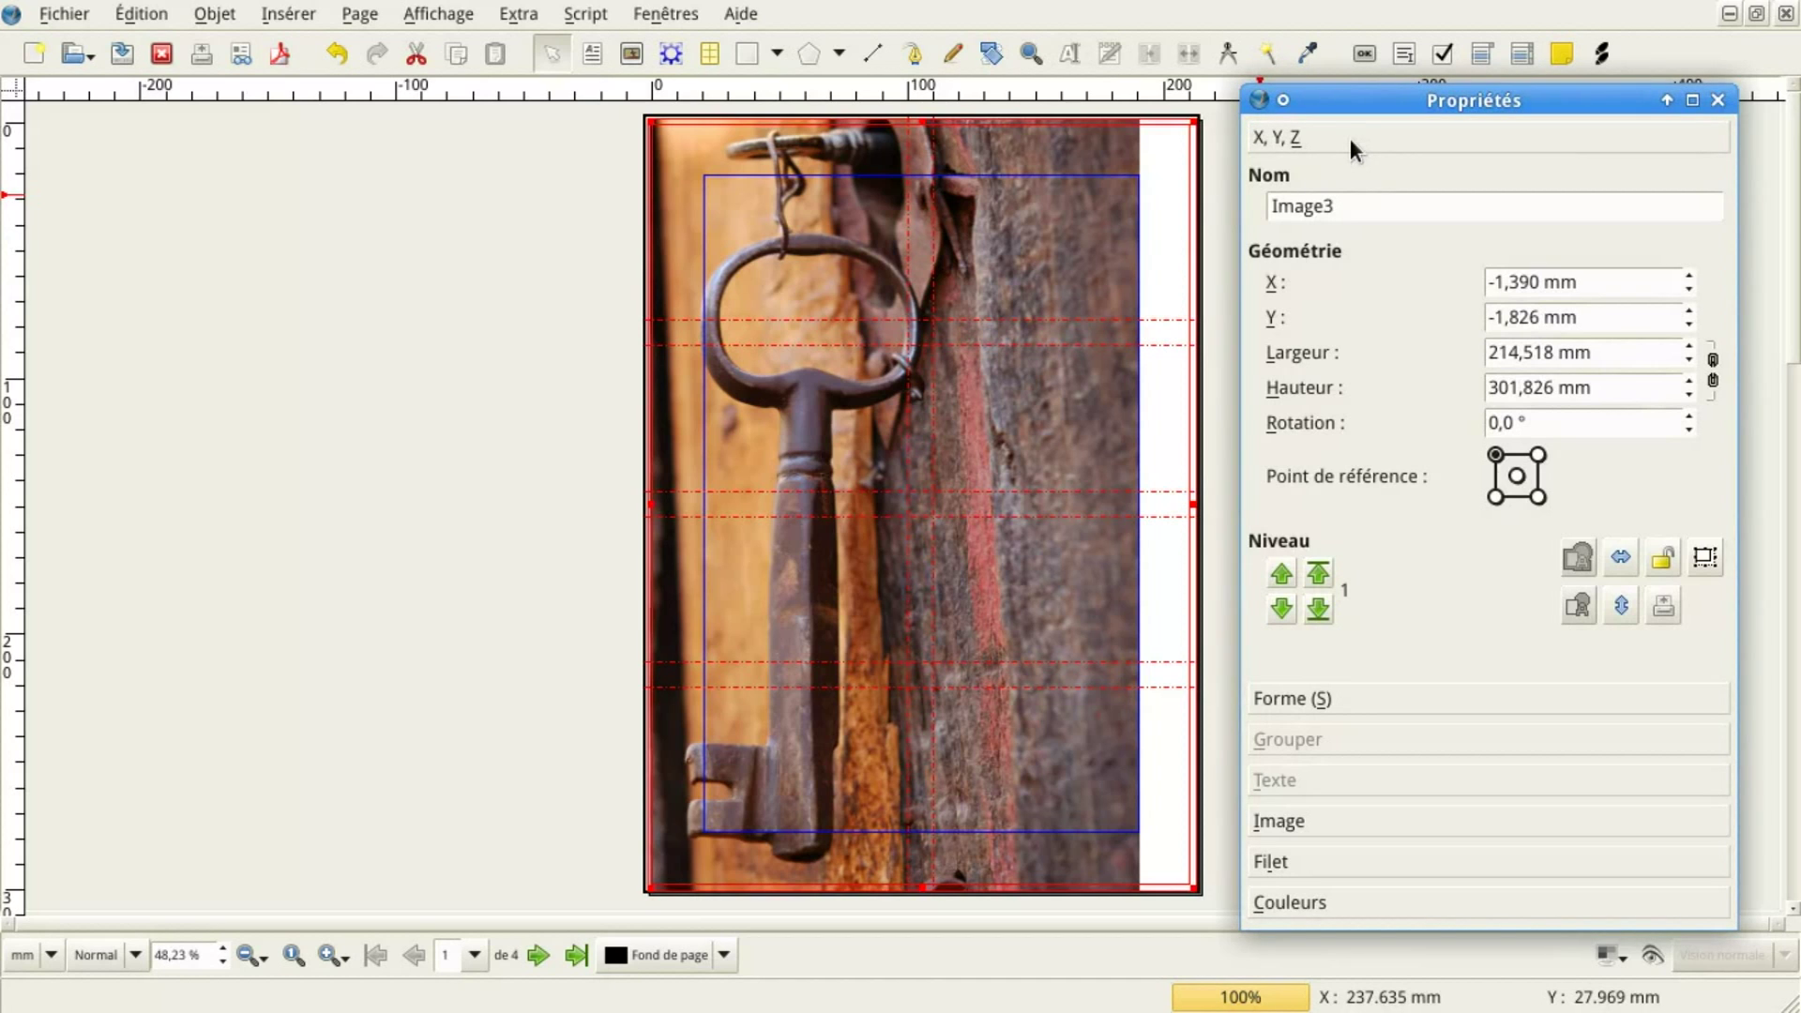
{"action": "left_click", "coordinate": [1619, 556]}
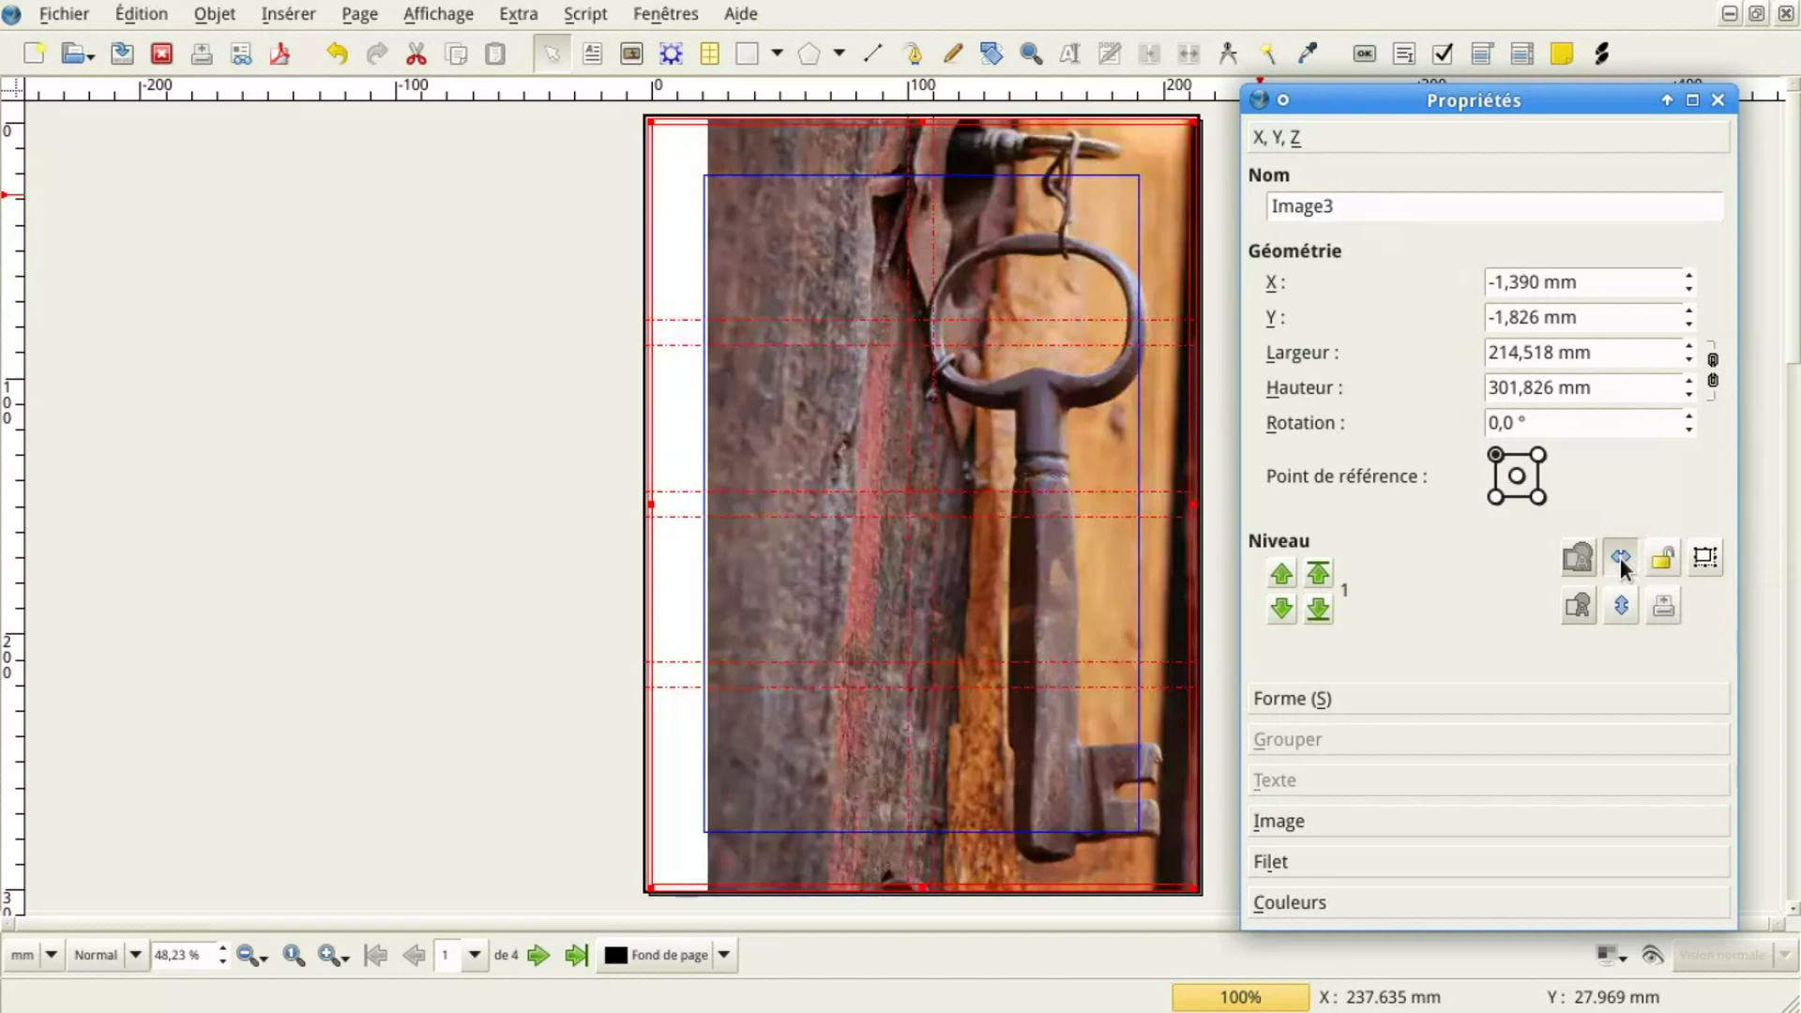
Reposition the mirrored picture inside its frame to about X 23.1 mm, Y -42.9 mm
{"action": "left_click", "coordinate": [1299, 819]}
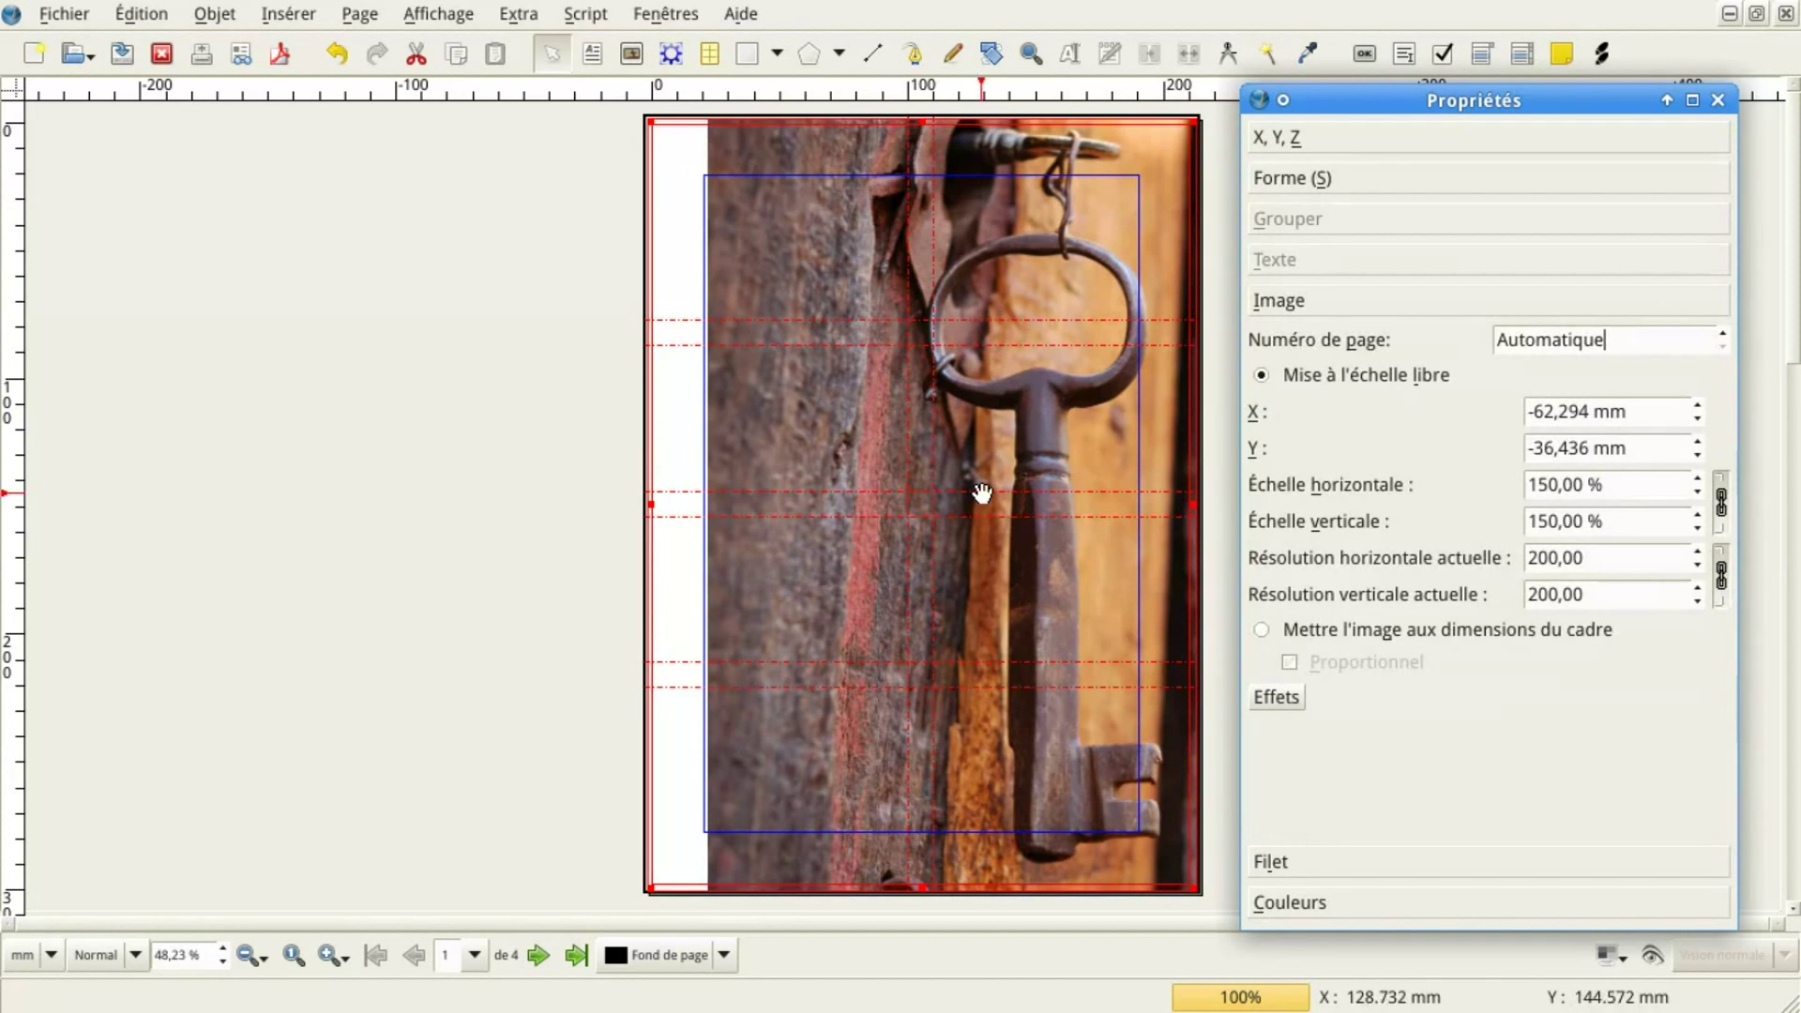
{"action": "double_click", "coordinate": [944, 515]}
{"action": "left_click_drag", "start_coordinate": [1068, 579], "coordinate": [844, 562]}
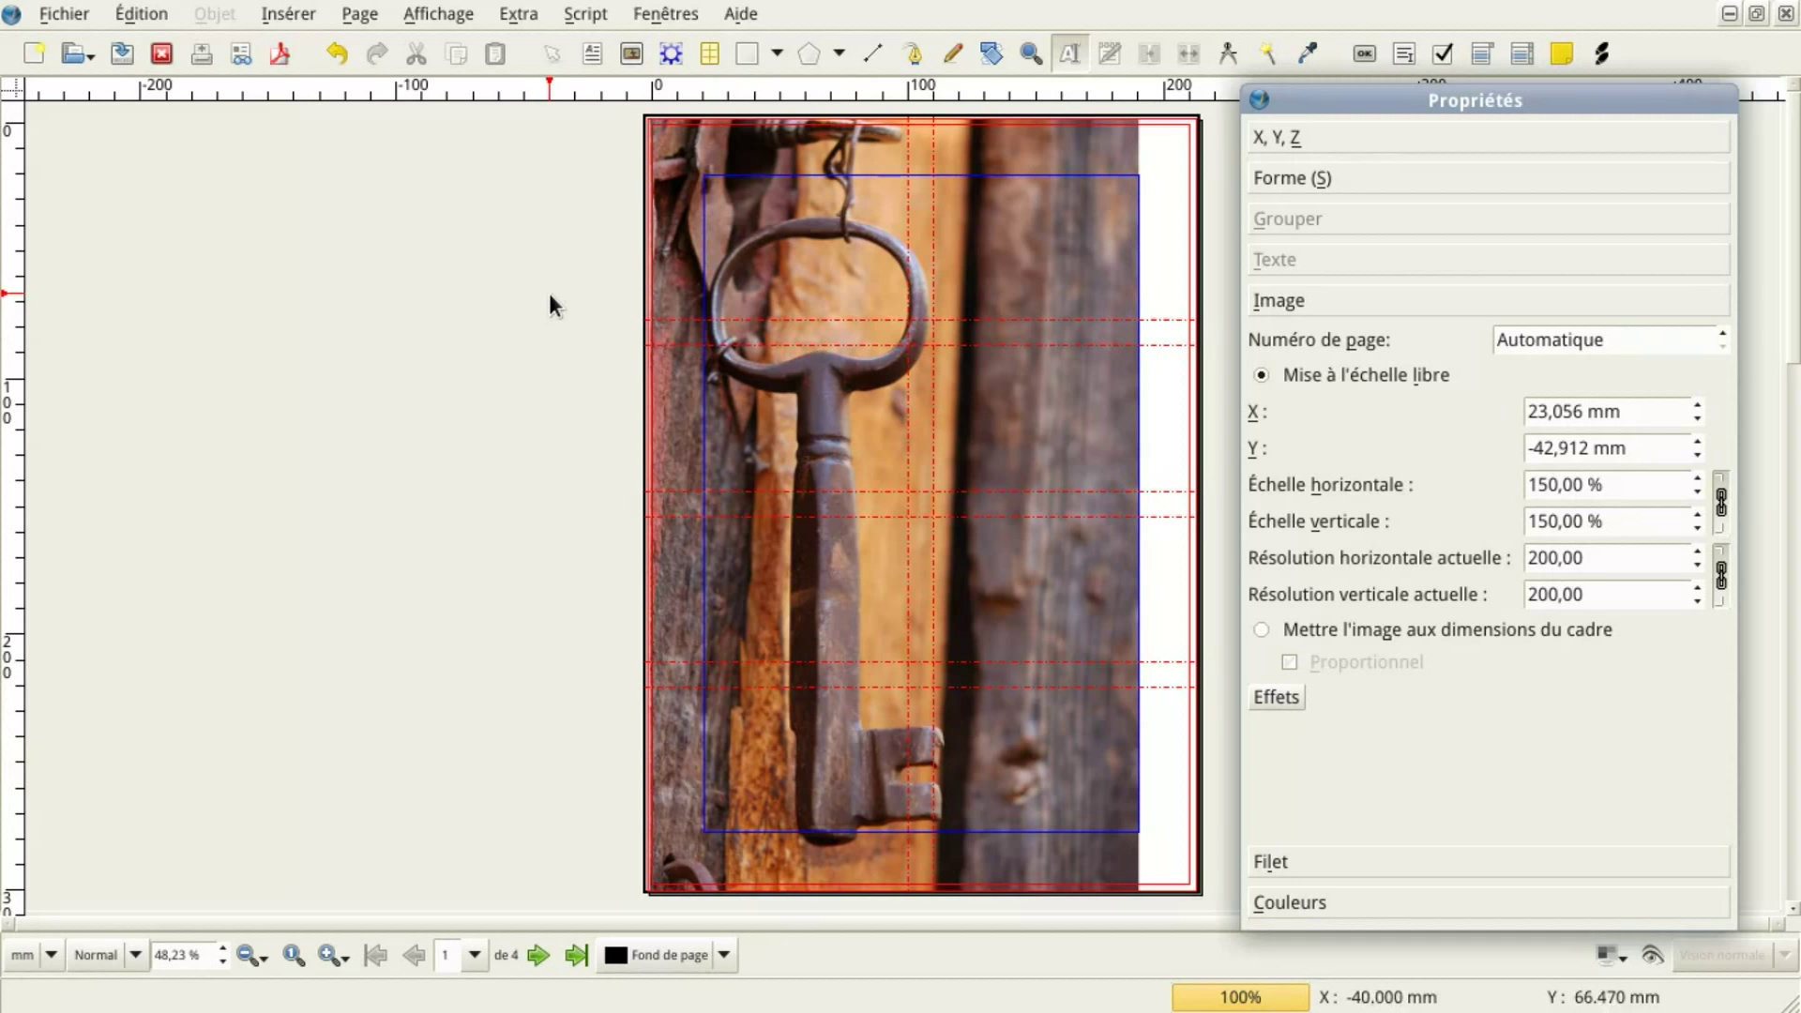
Draw a rectangle about 102.3 × 303.6 mm from the vertical guide at X 110 mm, covering the page's right part and bleed
{"action": "left_click", "coordinate": [747, 58]}
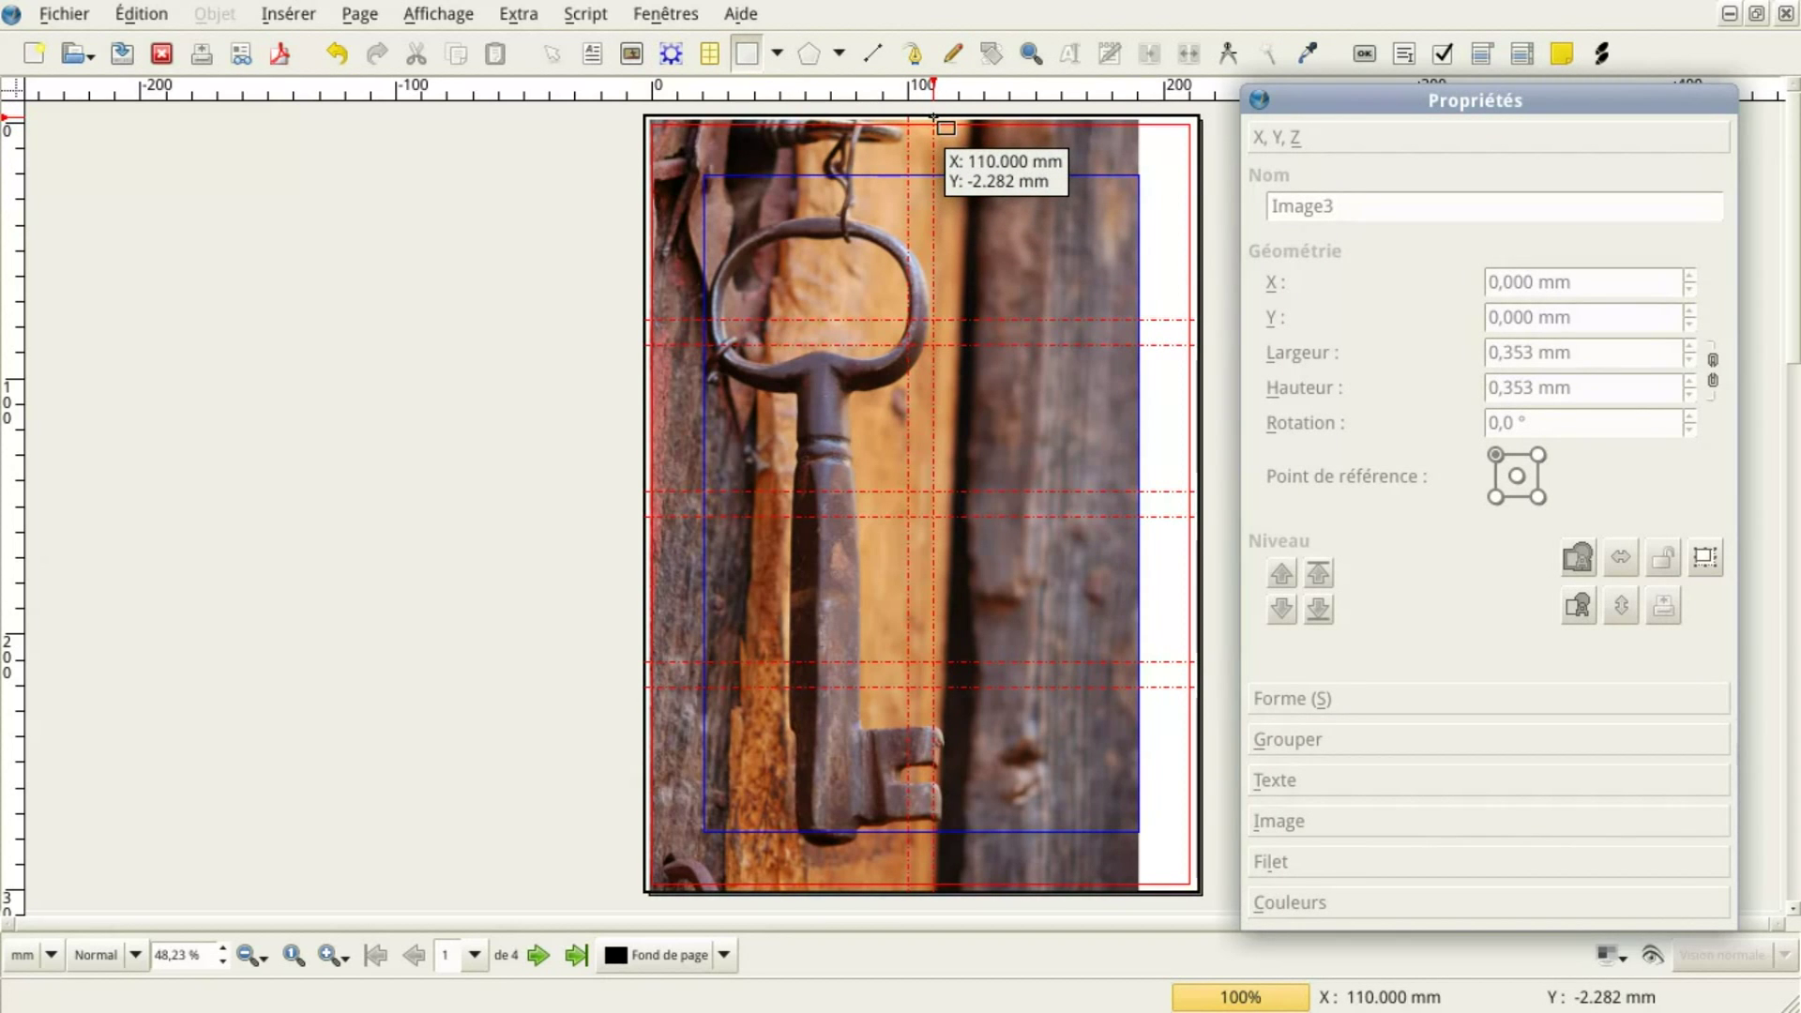
{"action": "mouse_move", "coordinate": [933, 118]}
{"action": "left_mouse_down"}
{"action": "mouse_move", "coordinate": [1032, 293]}
{"action": "mouse_move", "coordinate": [1090, 580]}
{"action": "mouse_move", "coordinate": [1196, 893]}
{"action": "left_mouse_up"}
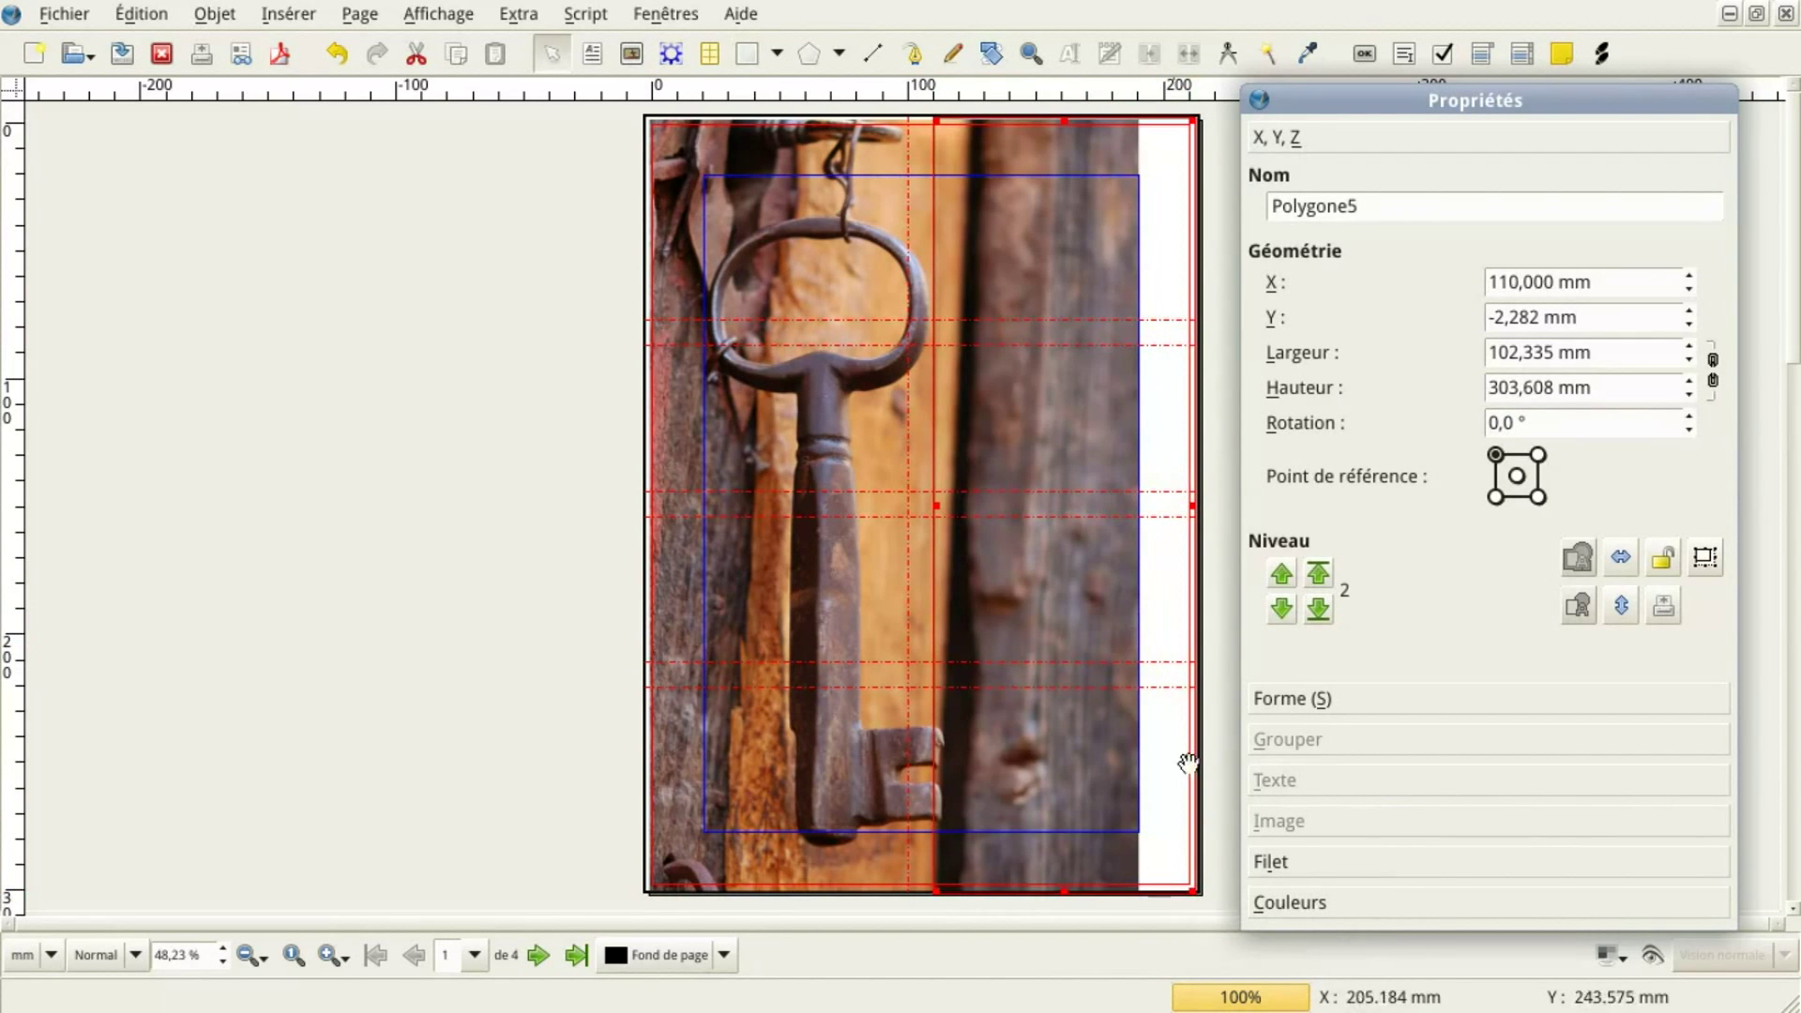
Set the rectangle's line colour to none (Aucune) and its fill colour to White
{"action": "left_click", "coordinate": [1309, 898]}
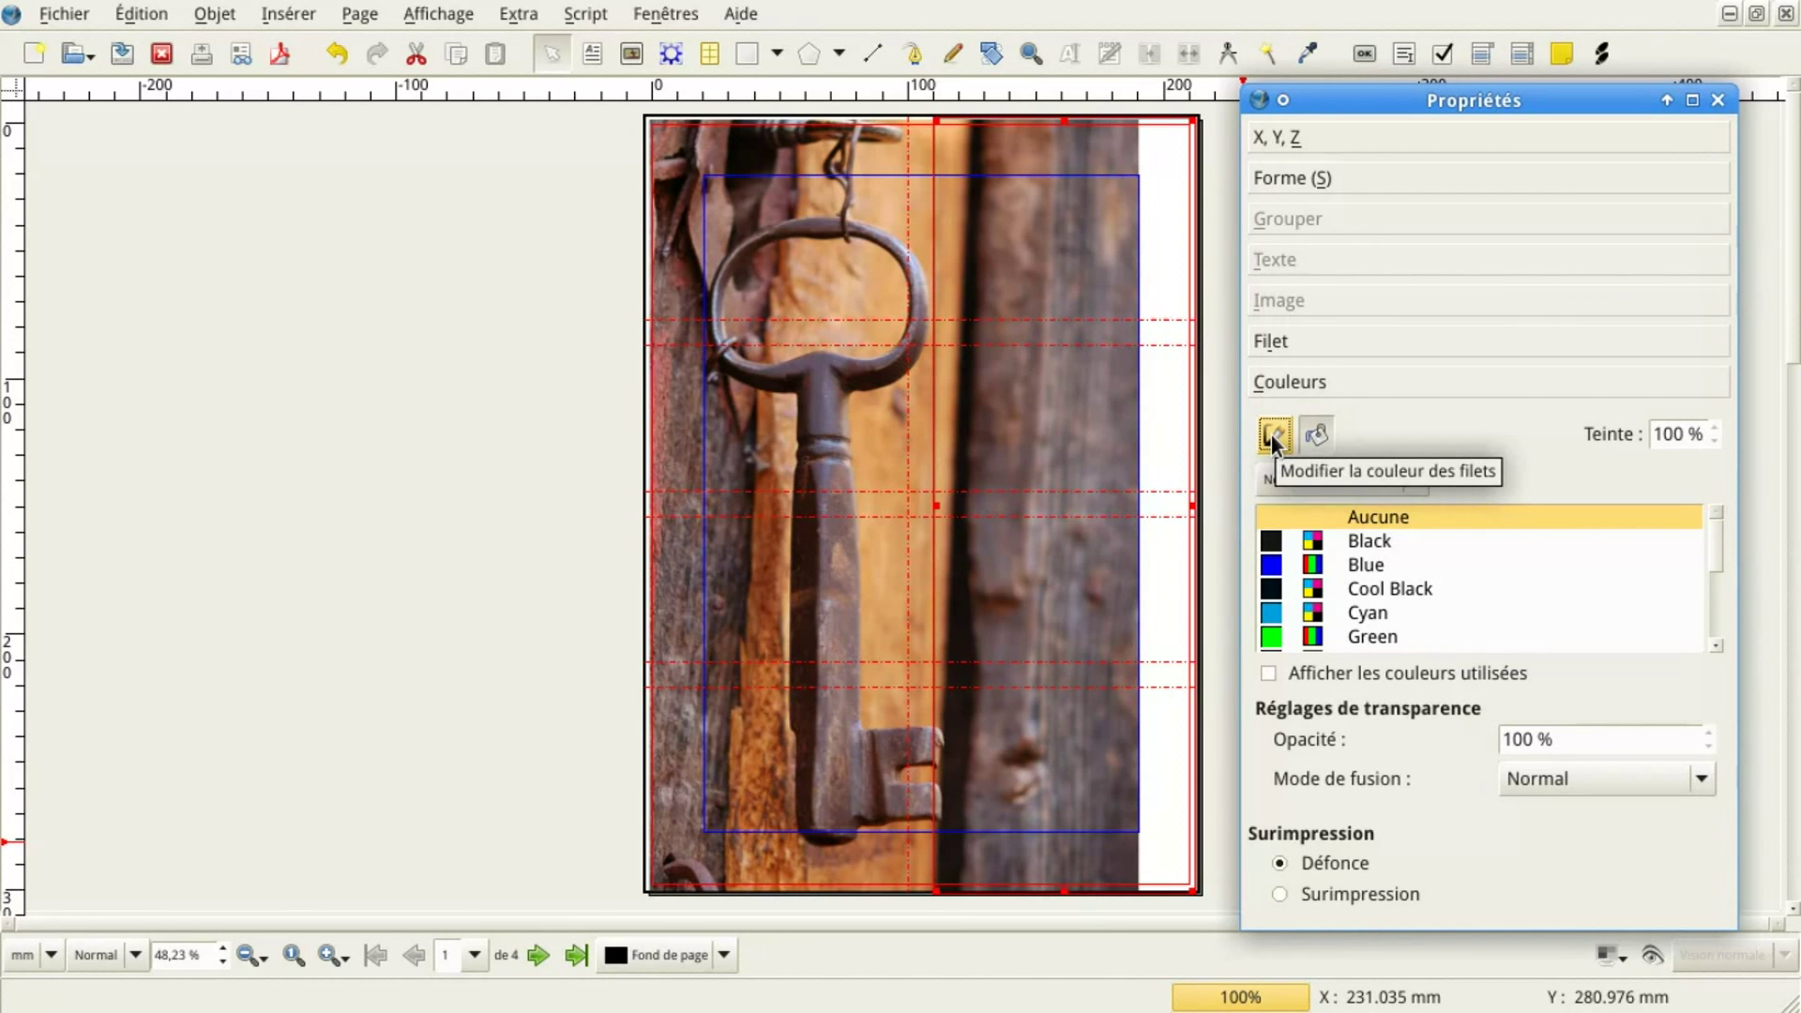
{"action": "left_click", "coordinate": [1313, 439]}
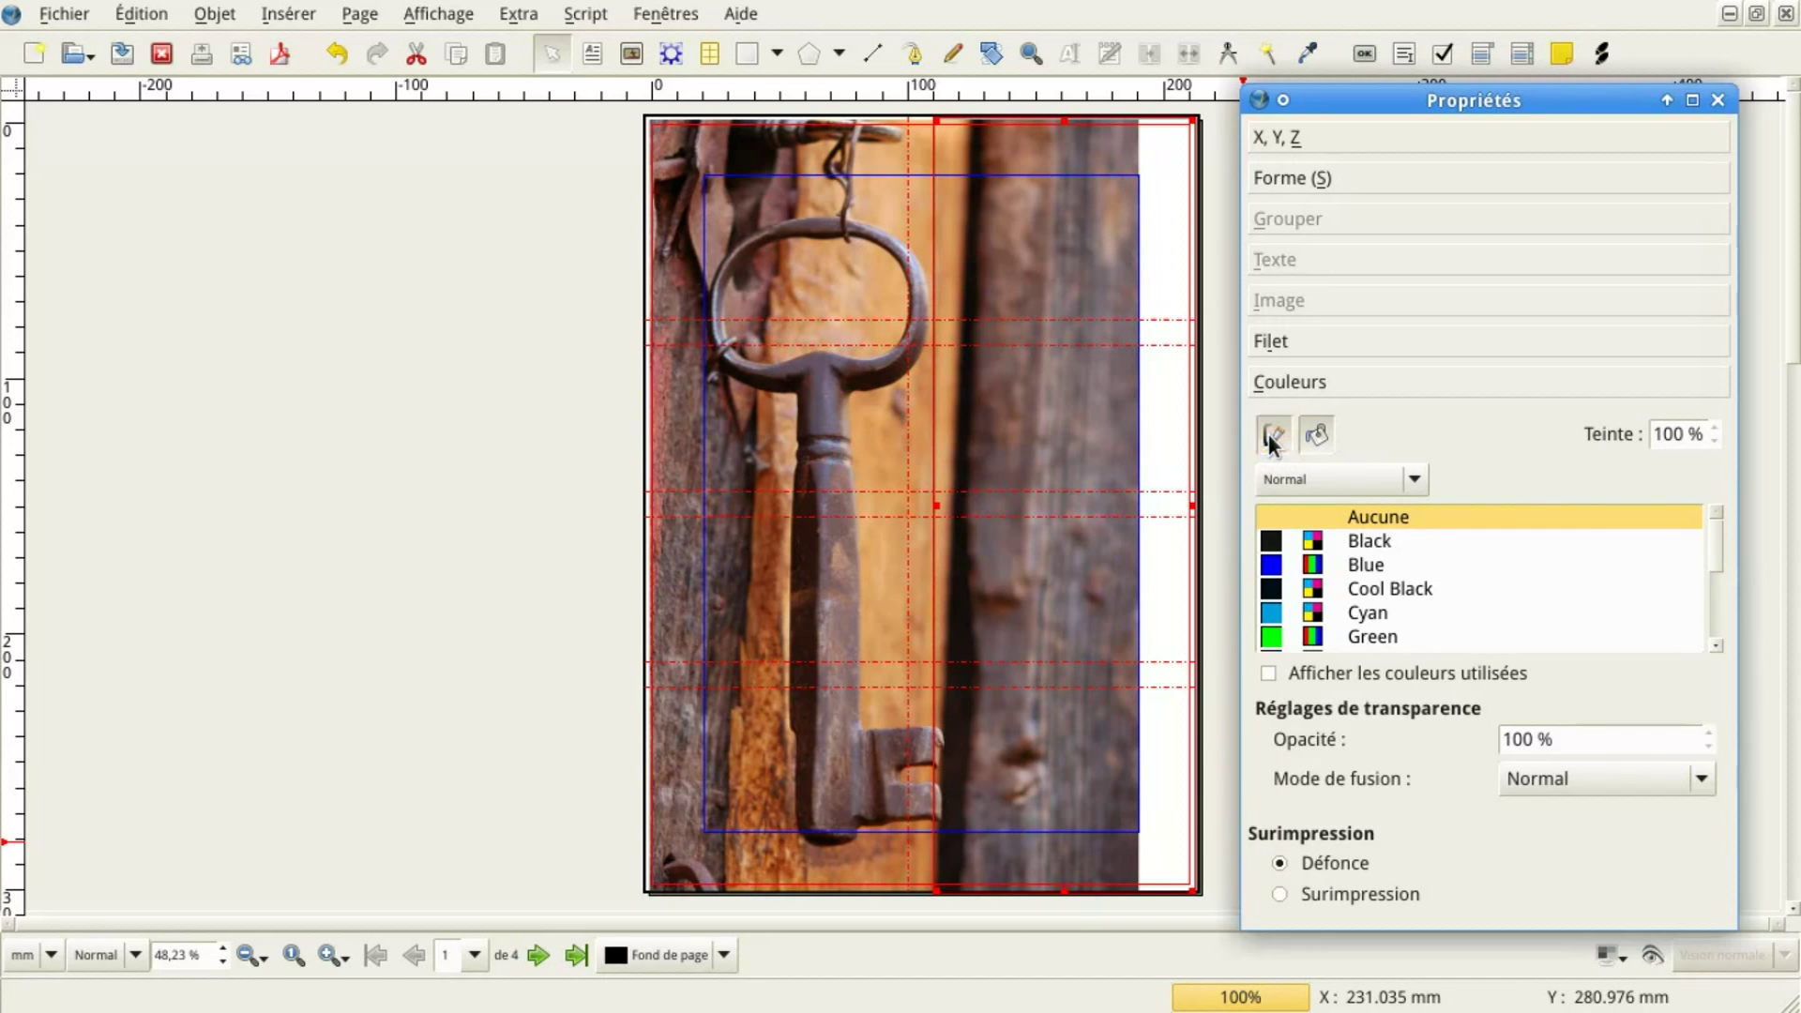
{"action": "left_click", "coordinate": [1267, 433]}
{"action": "left_click", "coordinate": [1314, 438]}
{"action": "left_click", "coordinate": [1270, 435]}
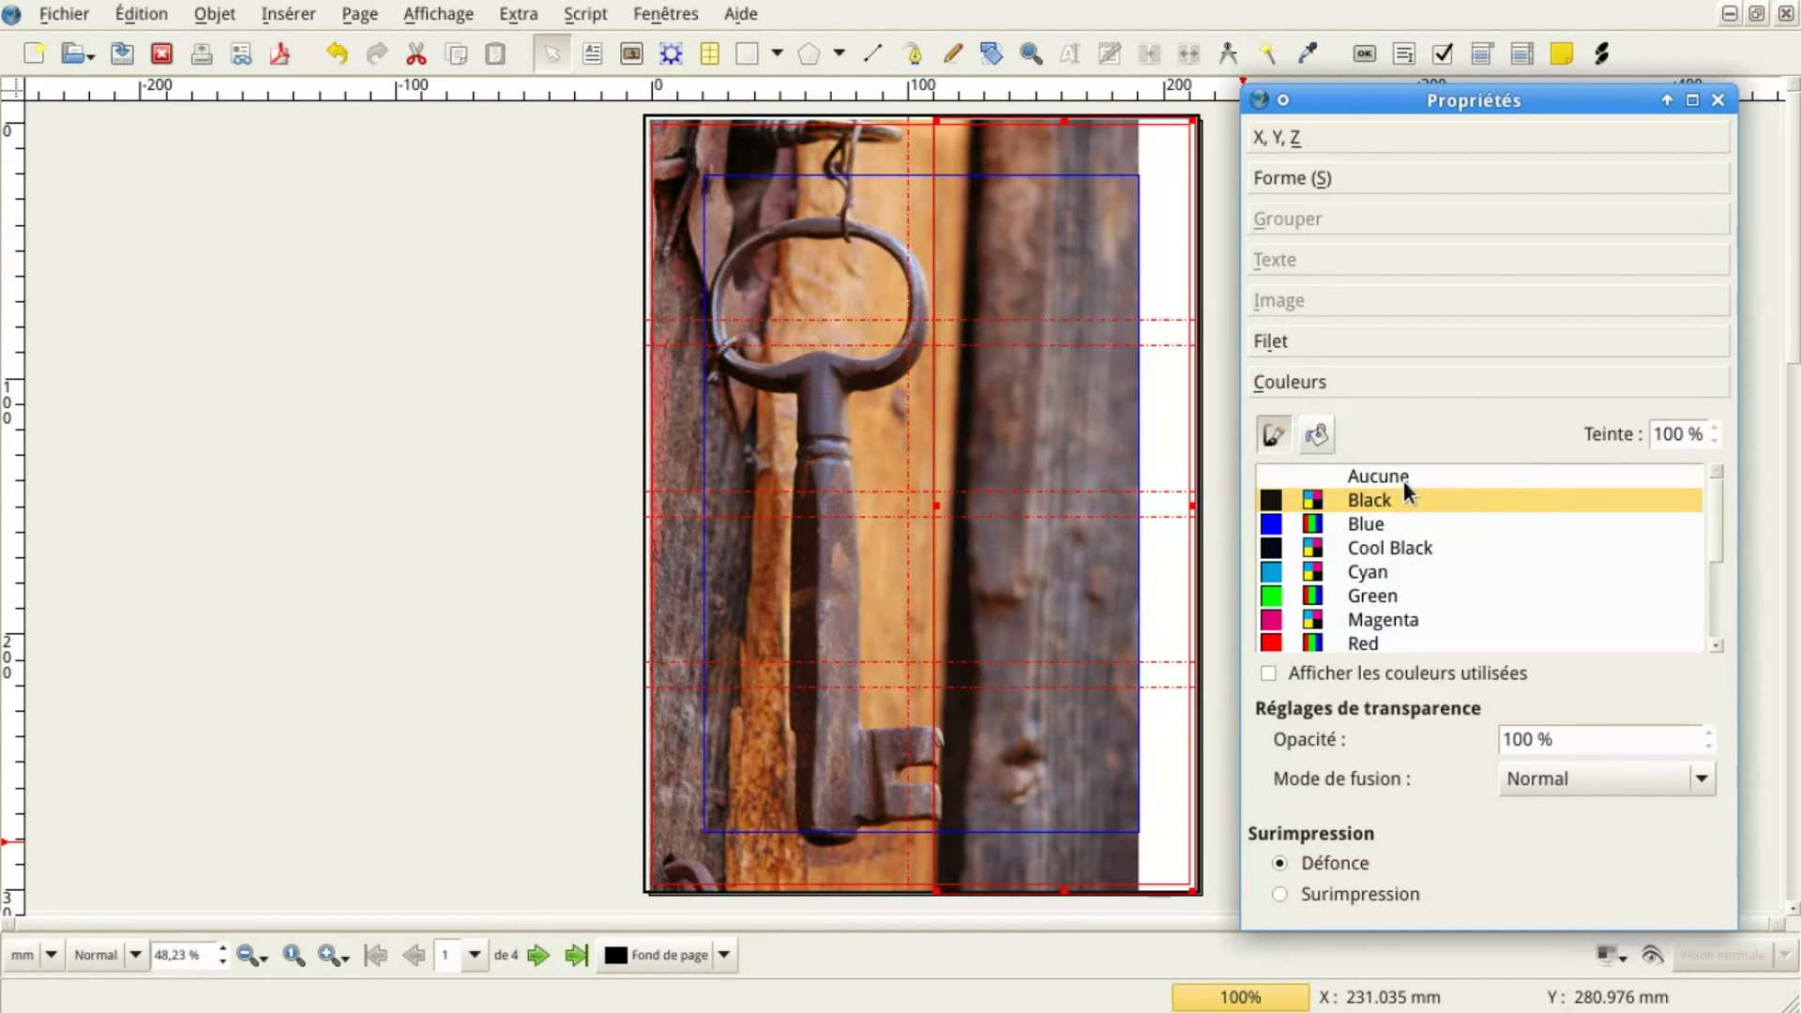
{"action": "left_click", "coordinate": [1395, 476]}
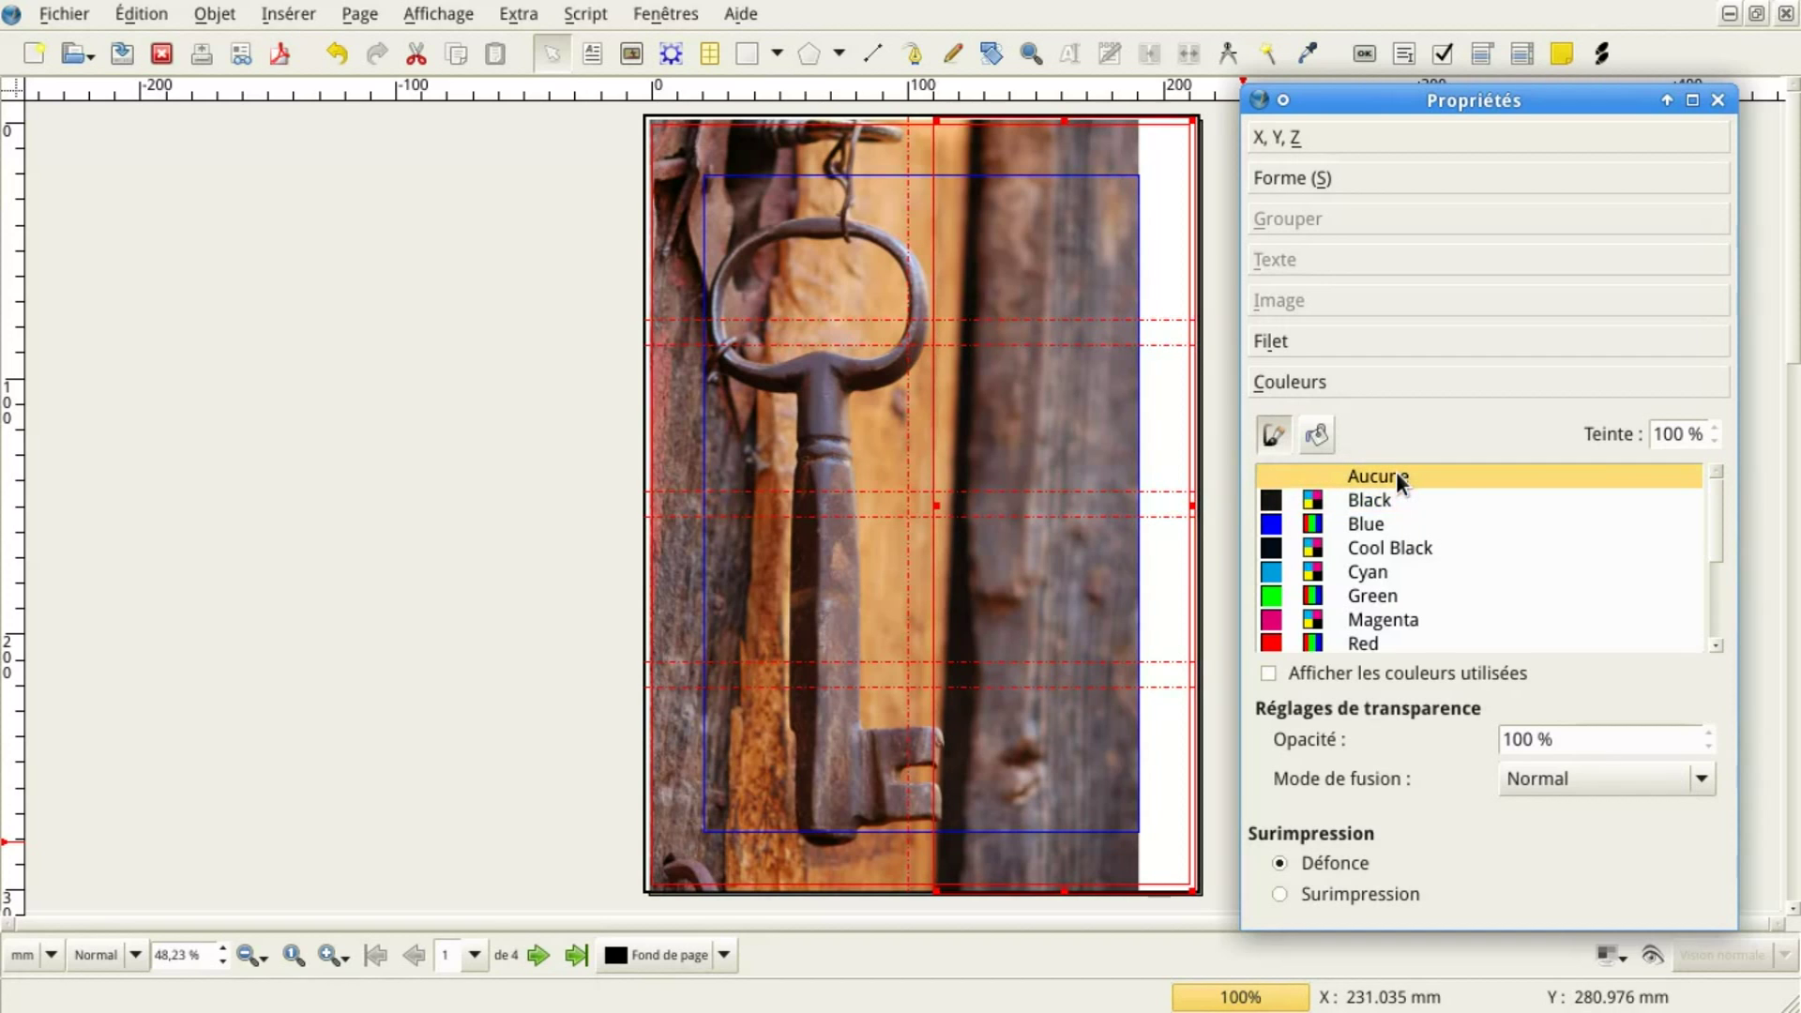
{"action": "left_click", "coordinate": [1315, 432]}
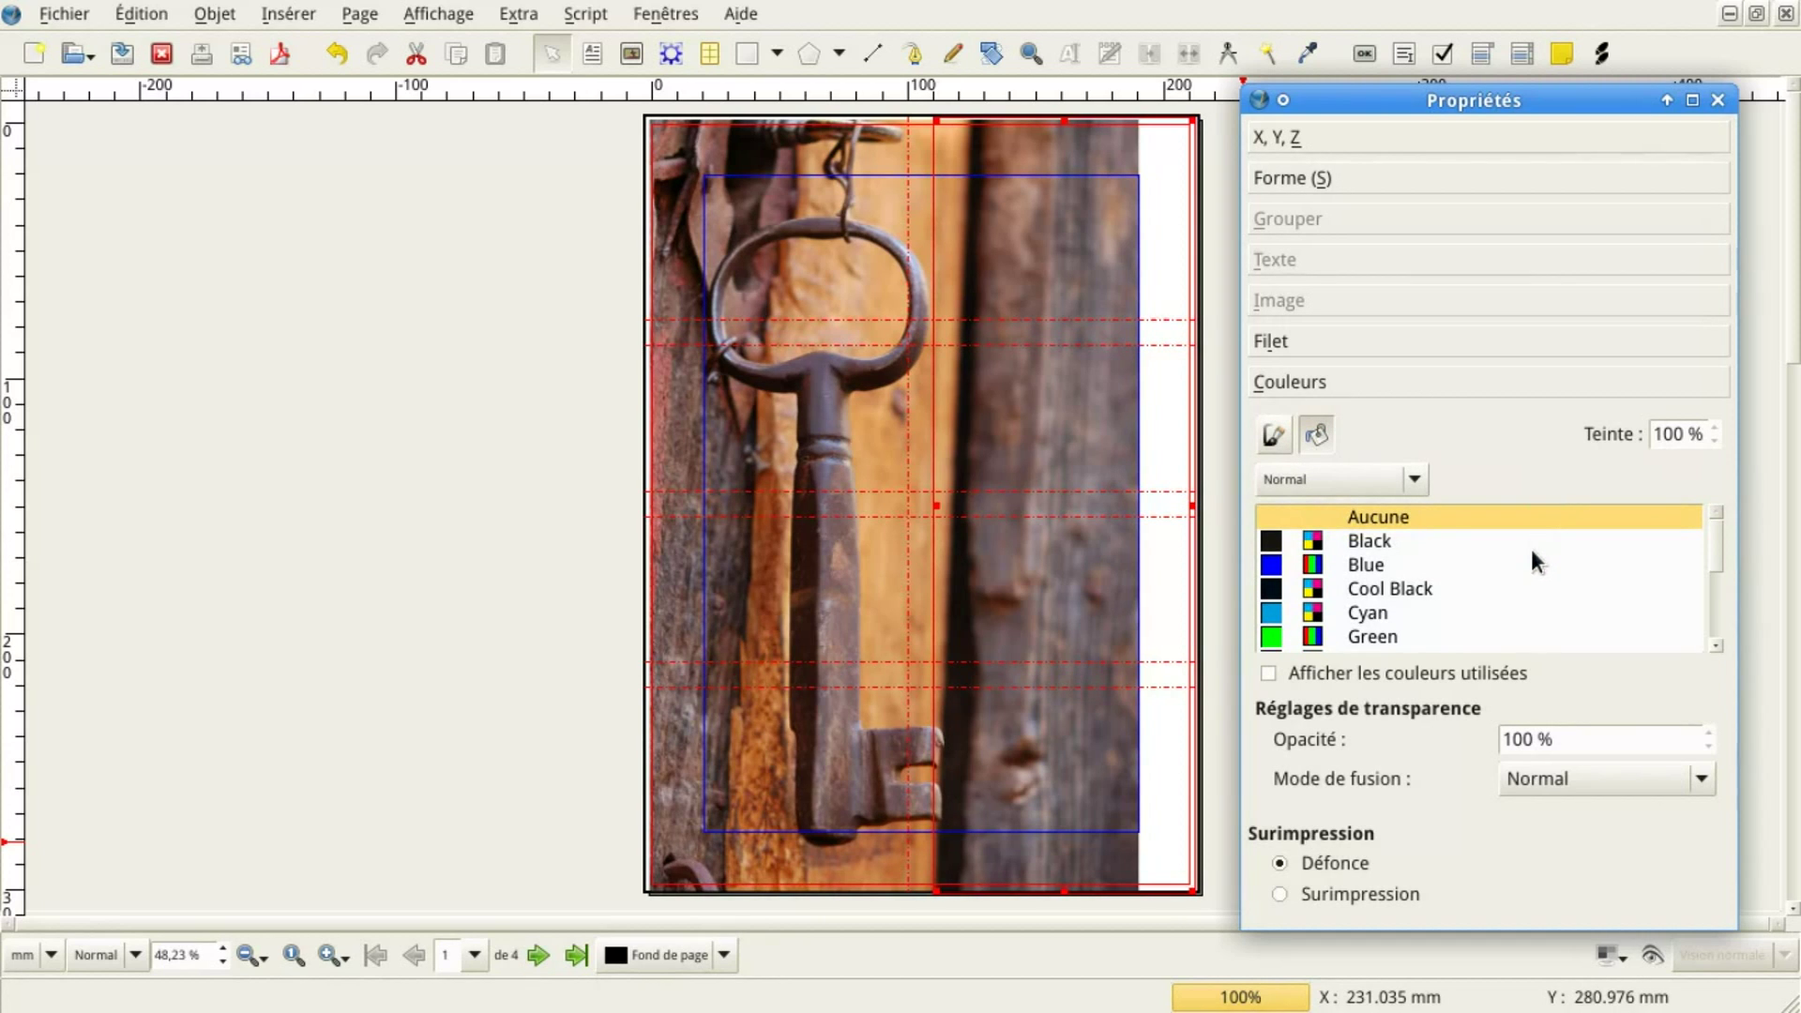
{"action": "scroll", "coordinate": [1528, 553], "scroll_direction": "down", "scroll_amount": 3}
{"action": "left_click", "coordinate": [1382, 612]}
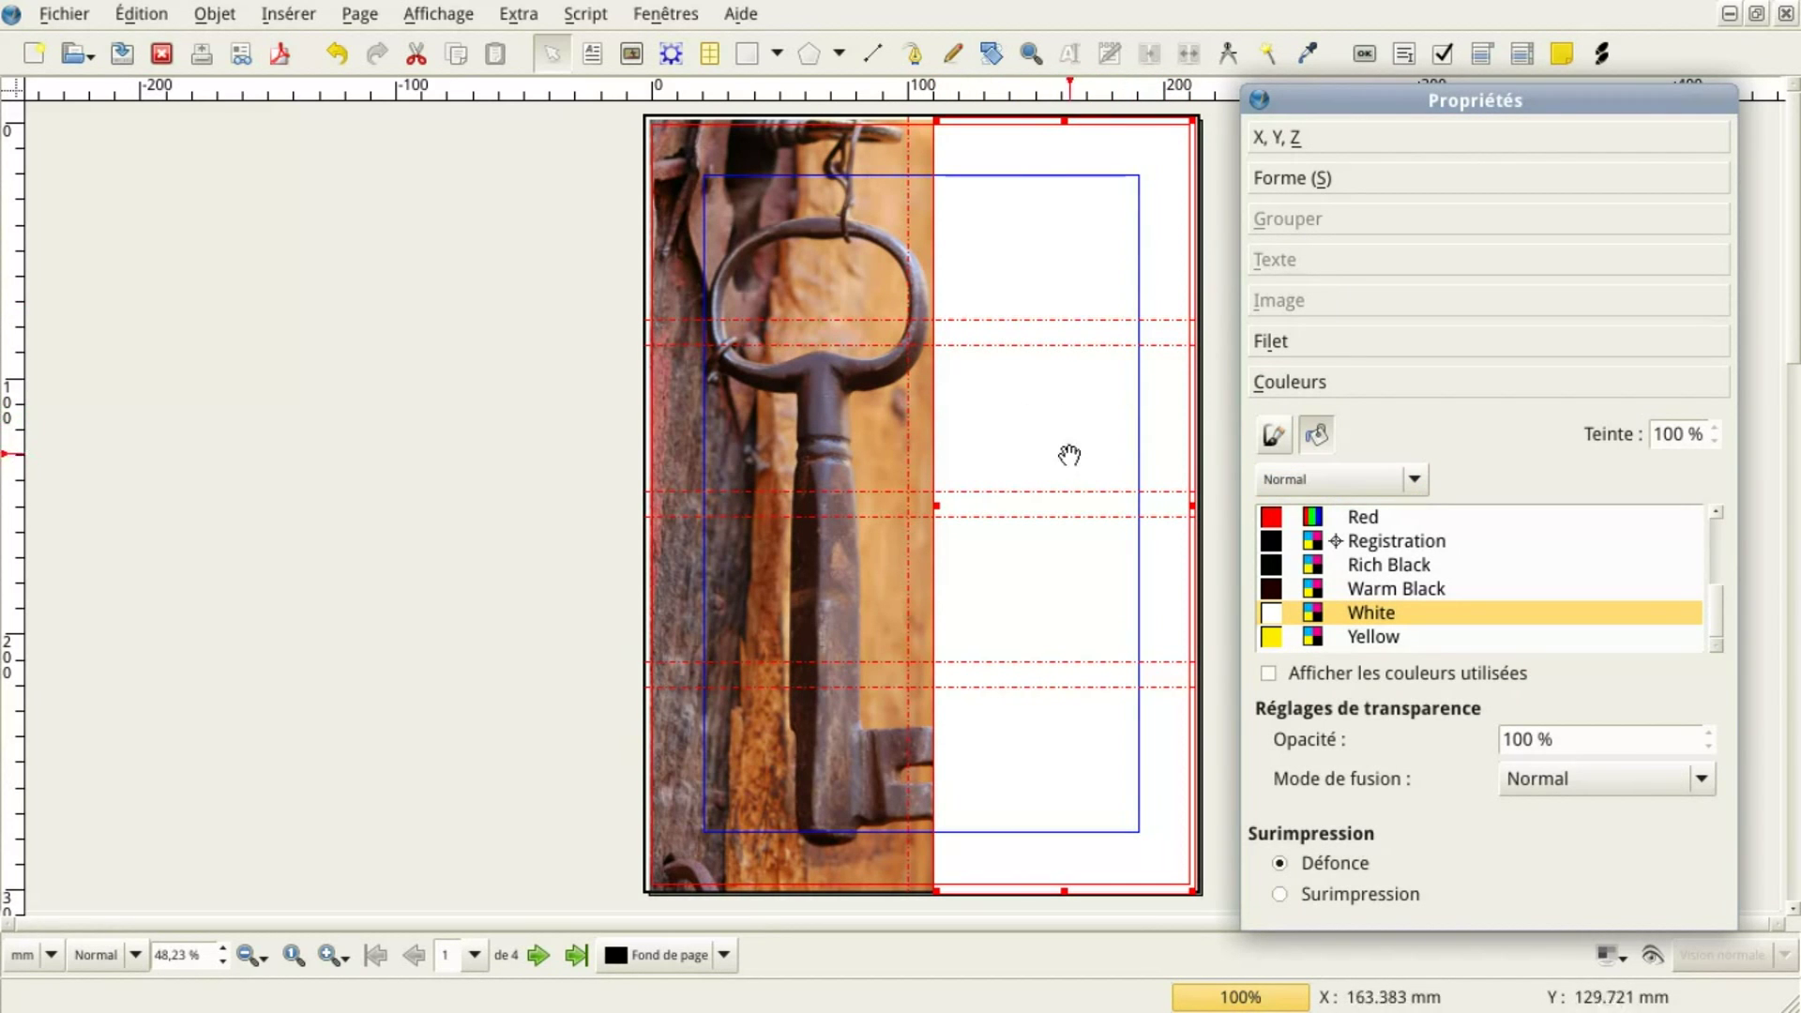
Change the rectangle's fill to a horizontal gradient and set its starting colour stop to 0 % opacity
{"action": "left_click", "coordinate": [1376, 478]}
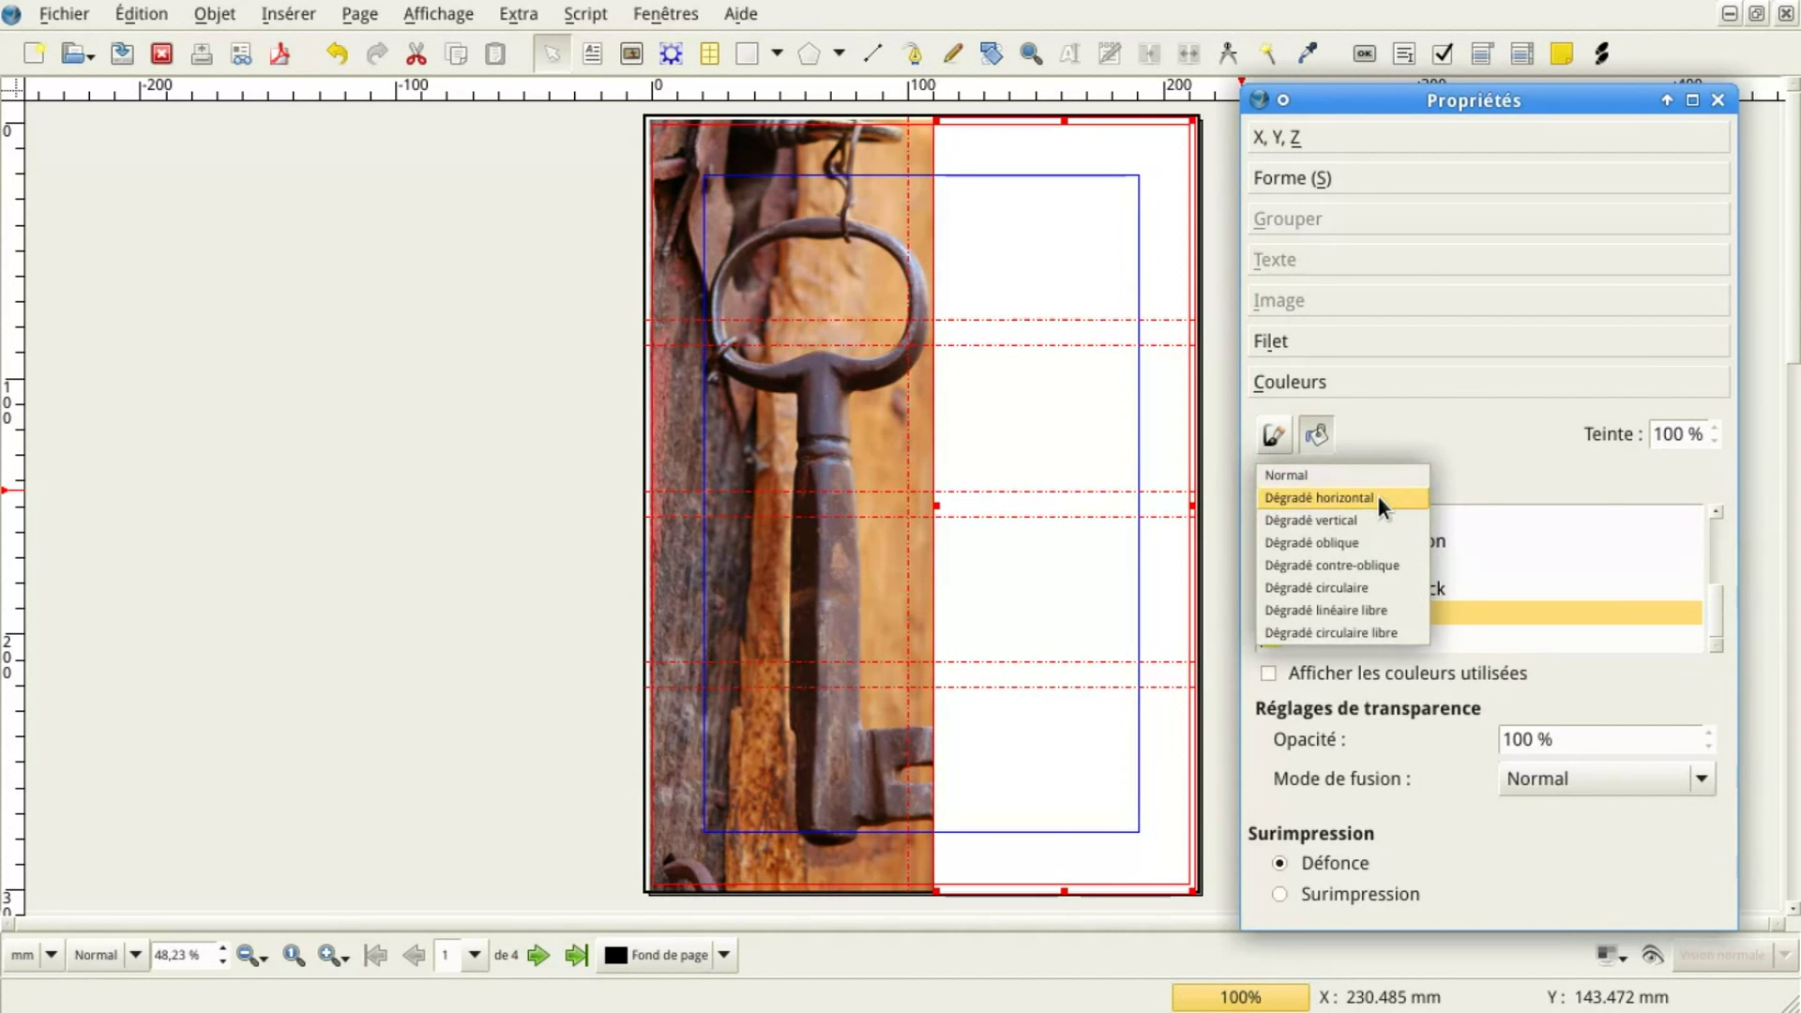
{"action": "left_click", "coordinate": [1377, 495]}
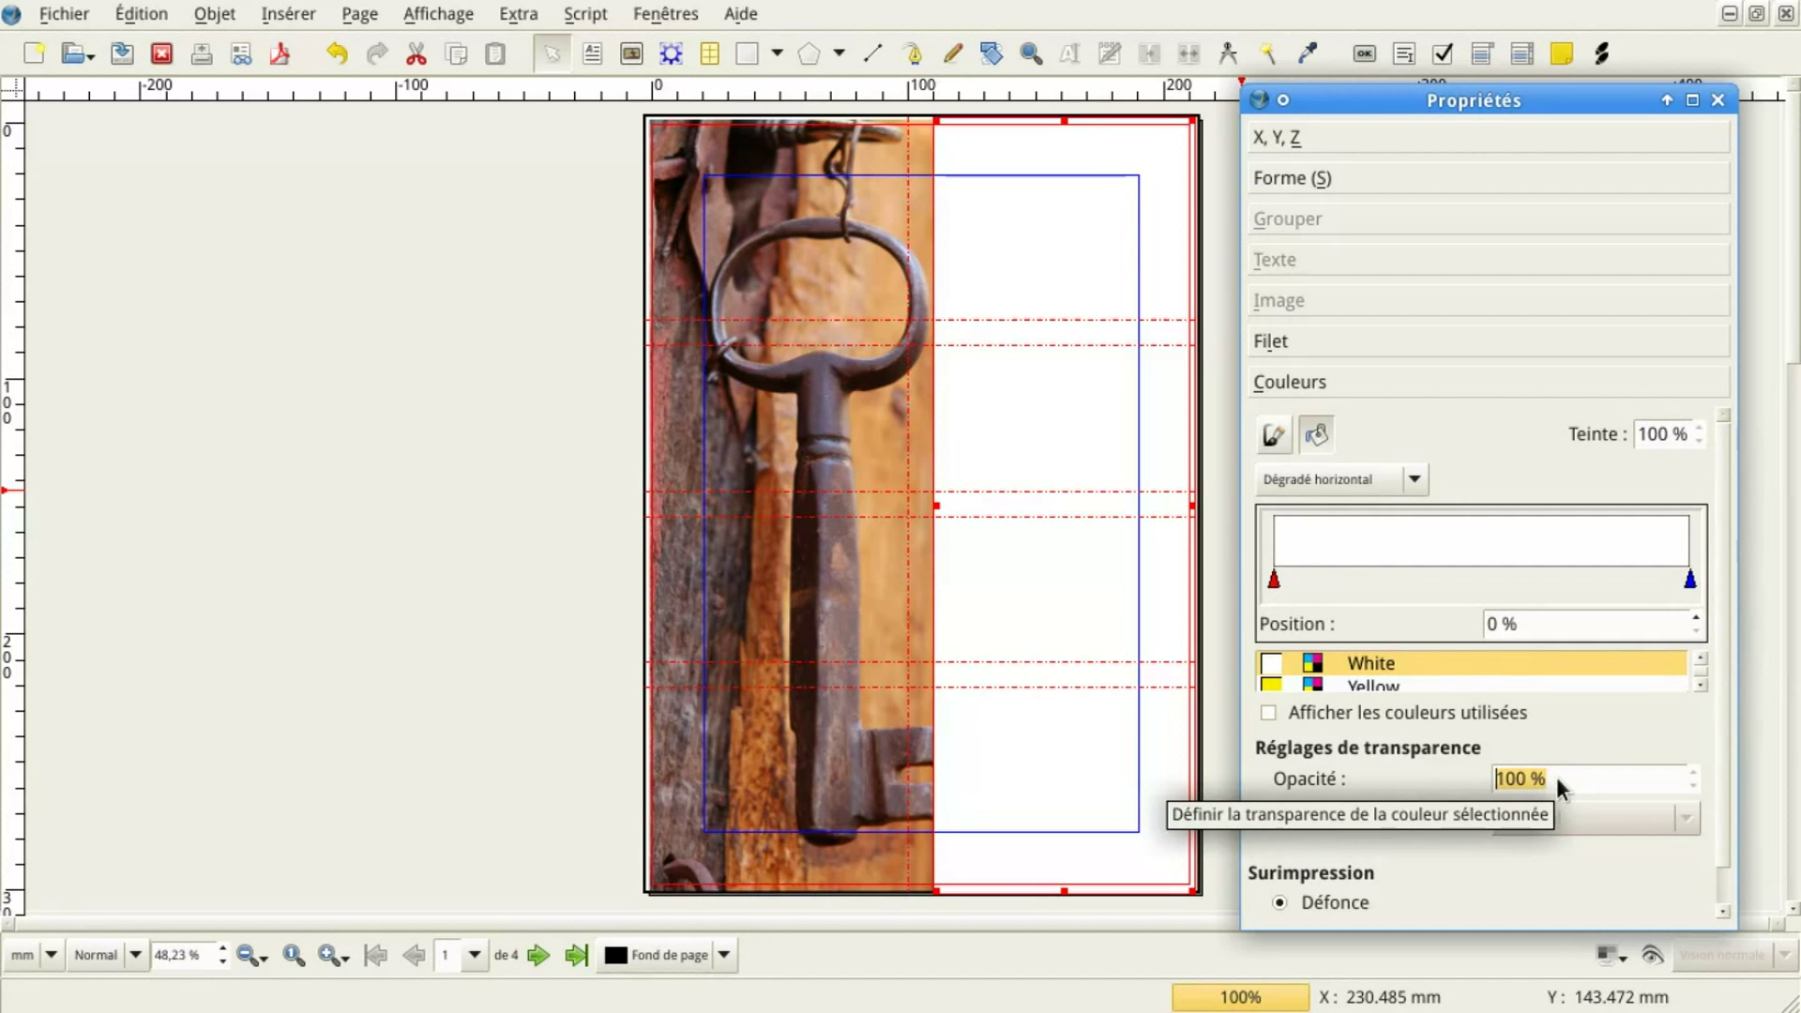
{"action": "type", "text": "0"}
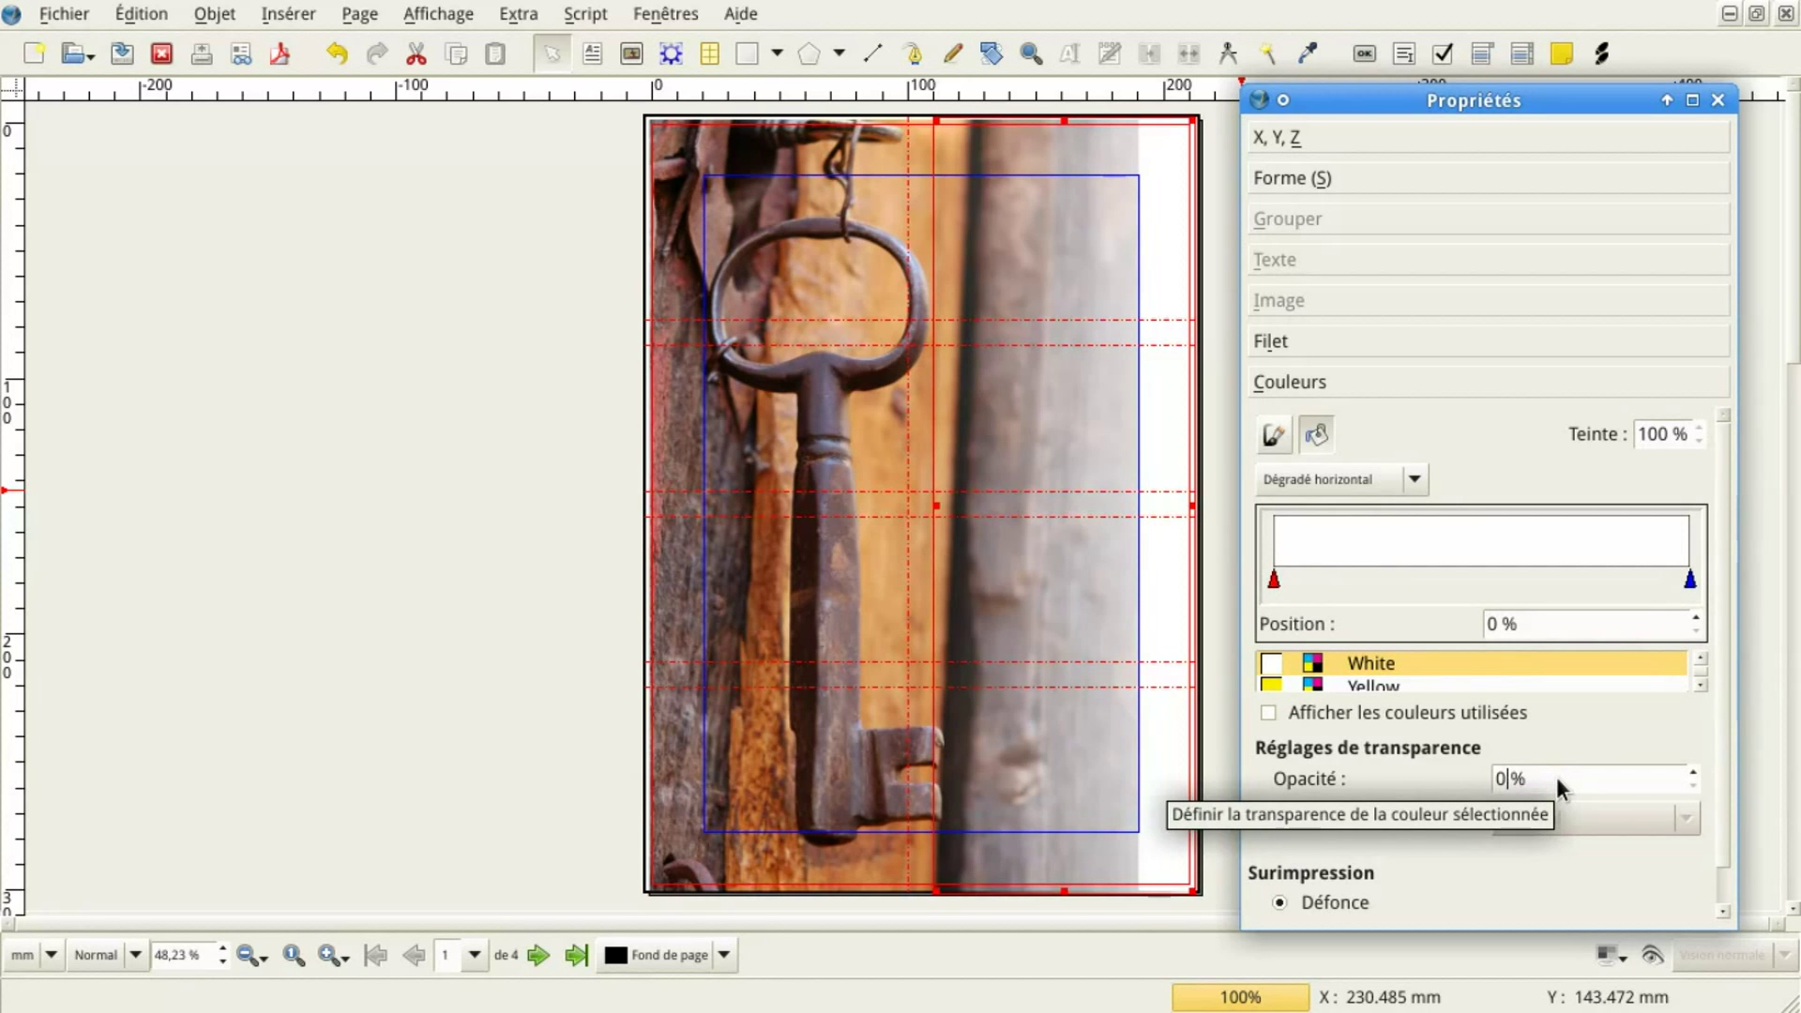
Move the gradient's opaque white end stop to position 82 %
{"action": "left_click", "coordinate": [1690, 579]}
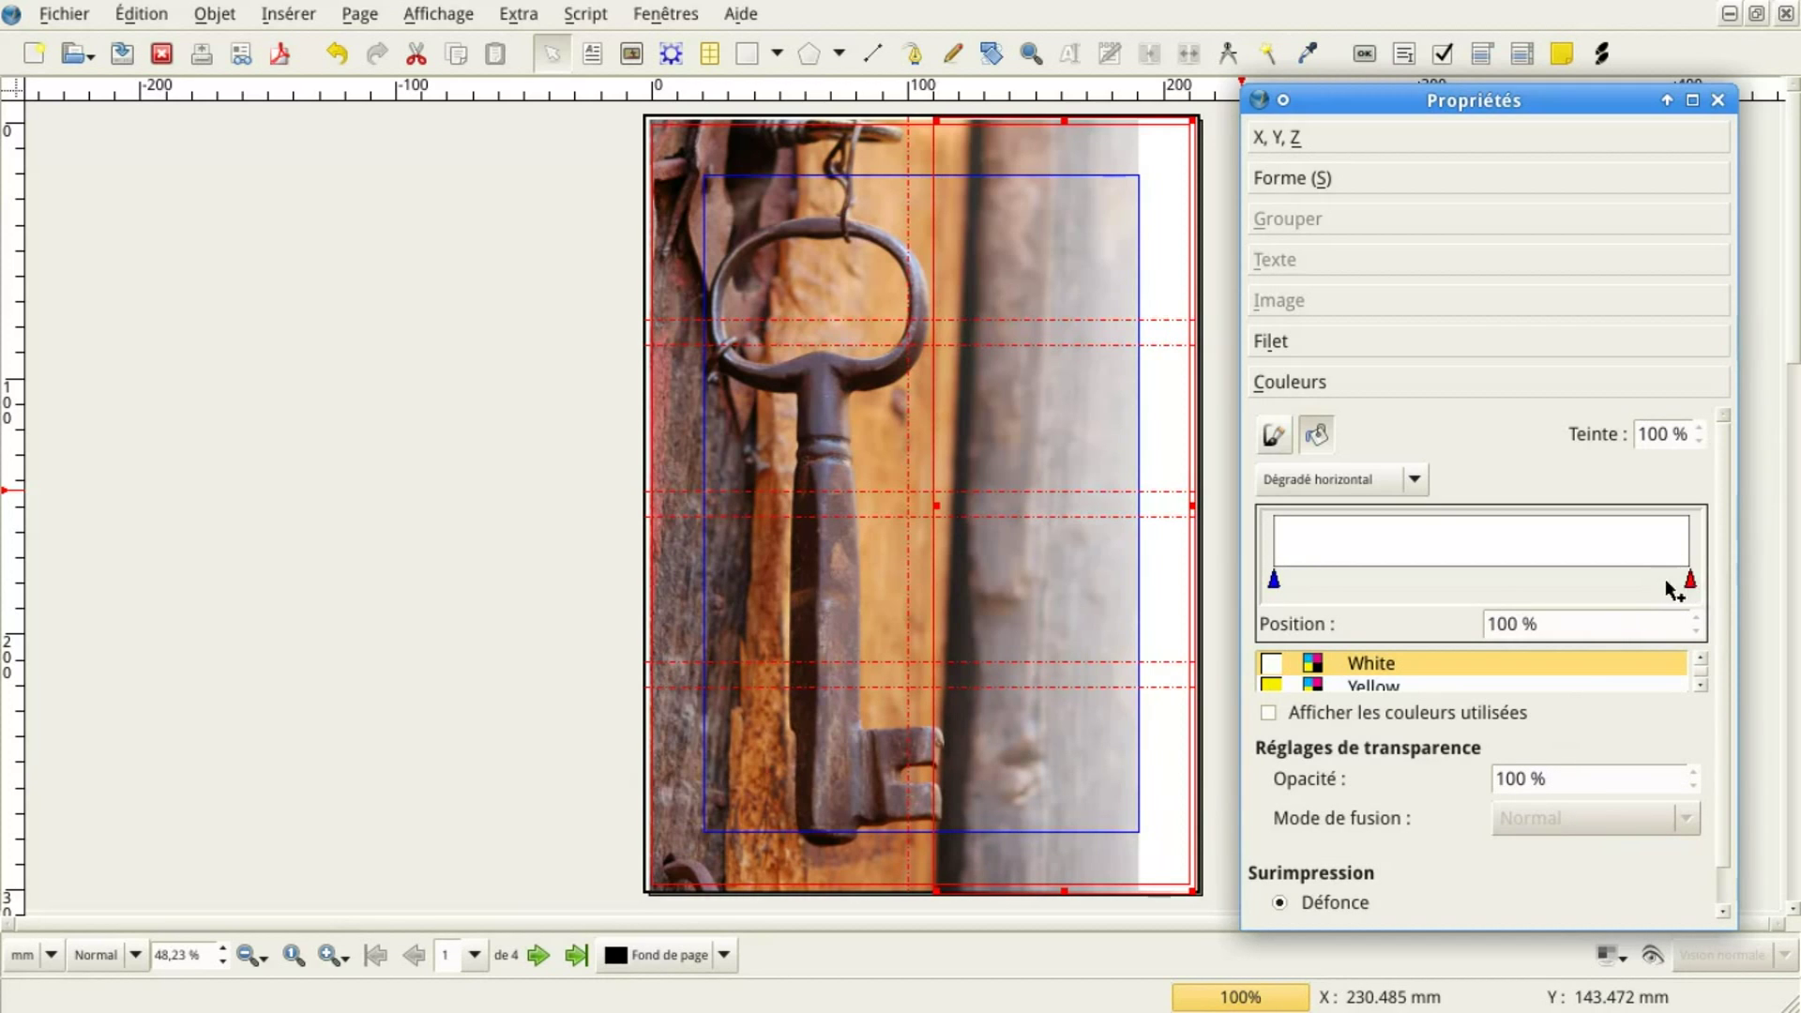
{"action": "left_click", "coordinate": [1160, 175]}
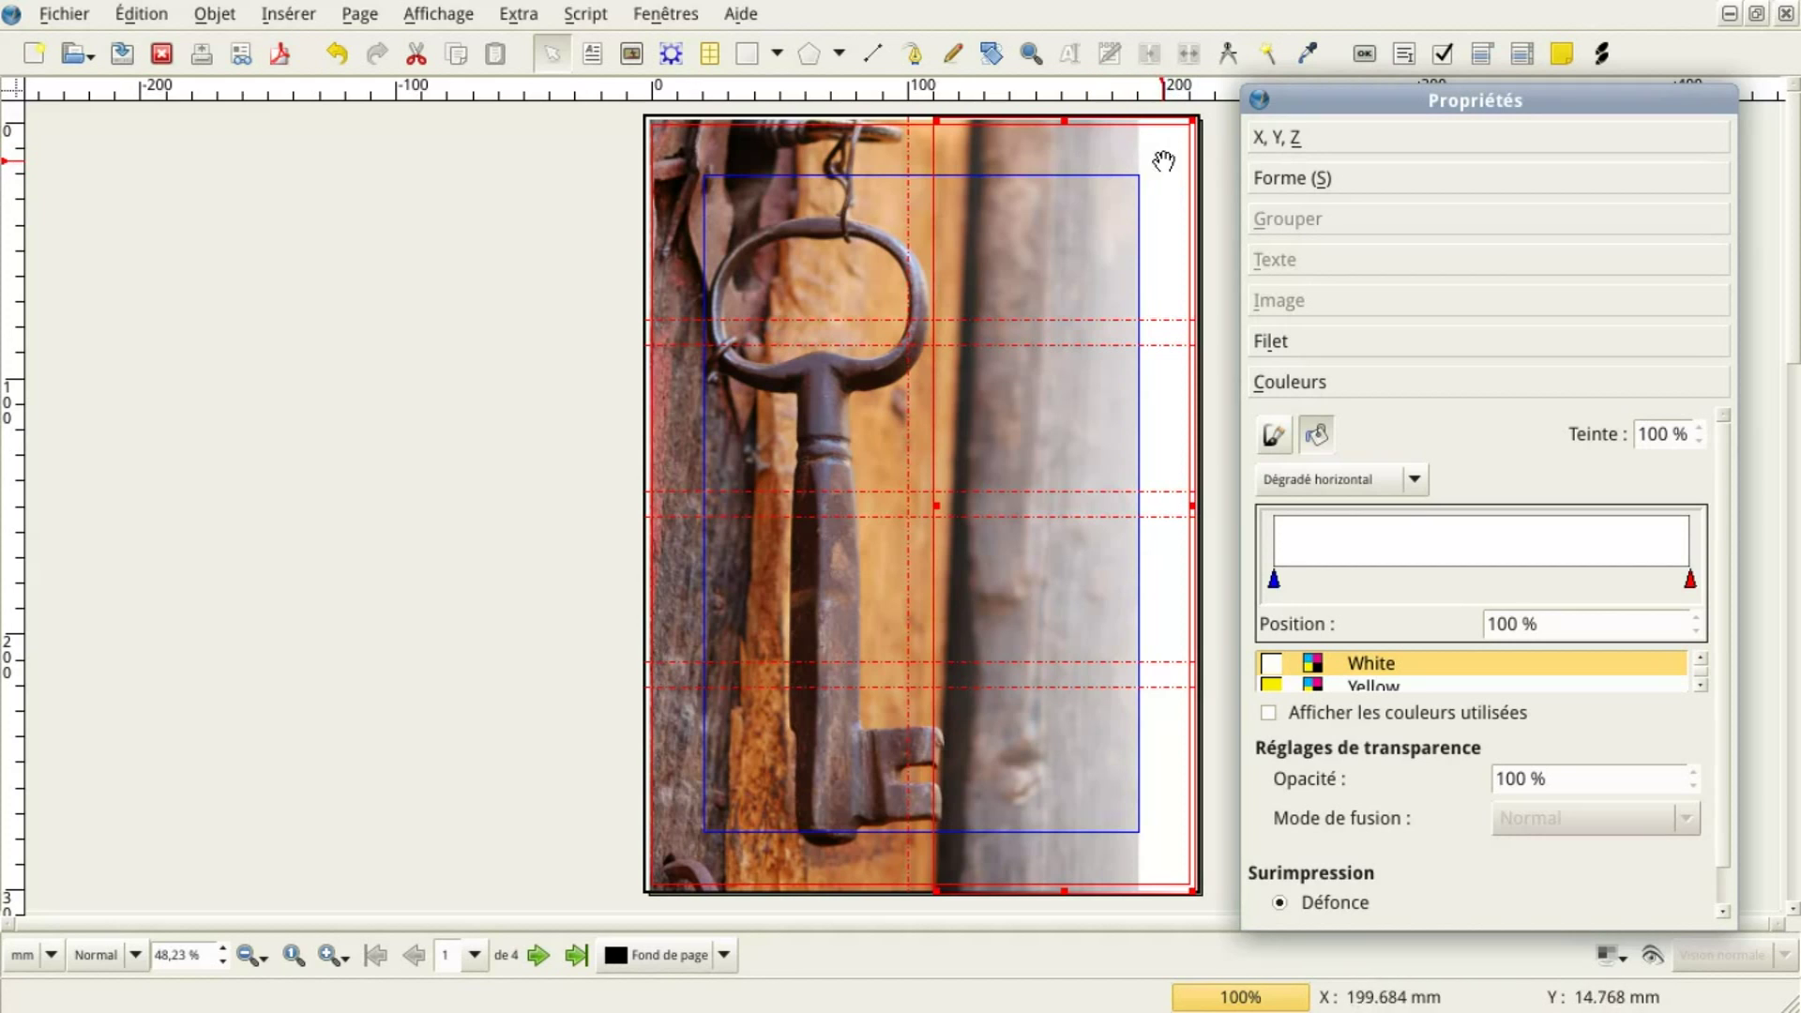
{"action": "left_click", "coordinate": [1689, 579]}
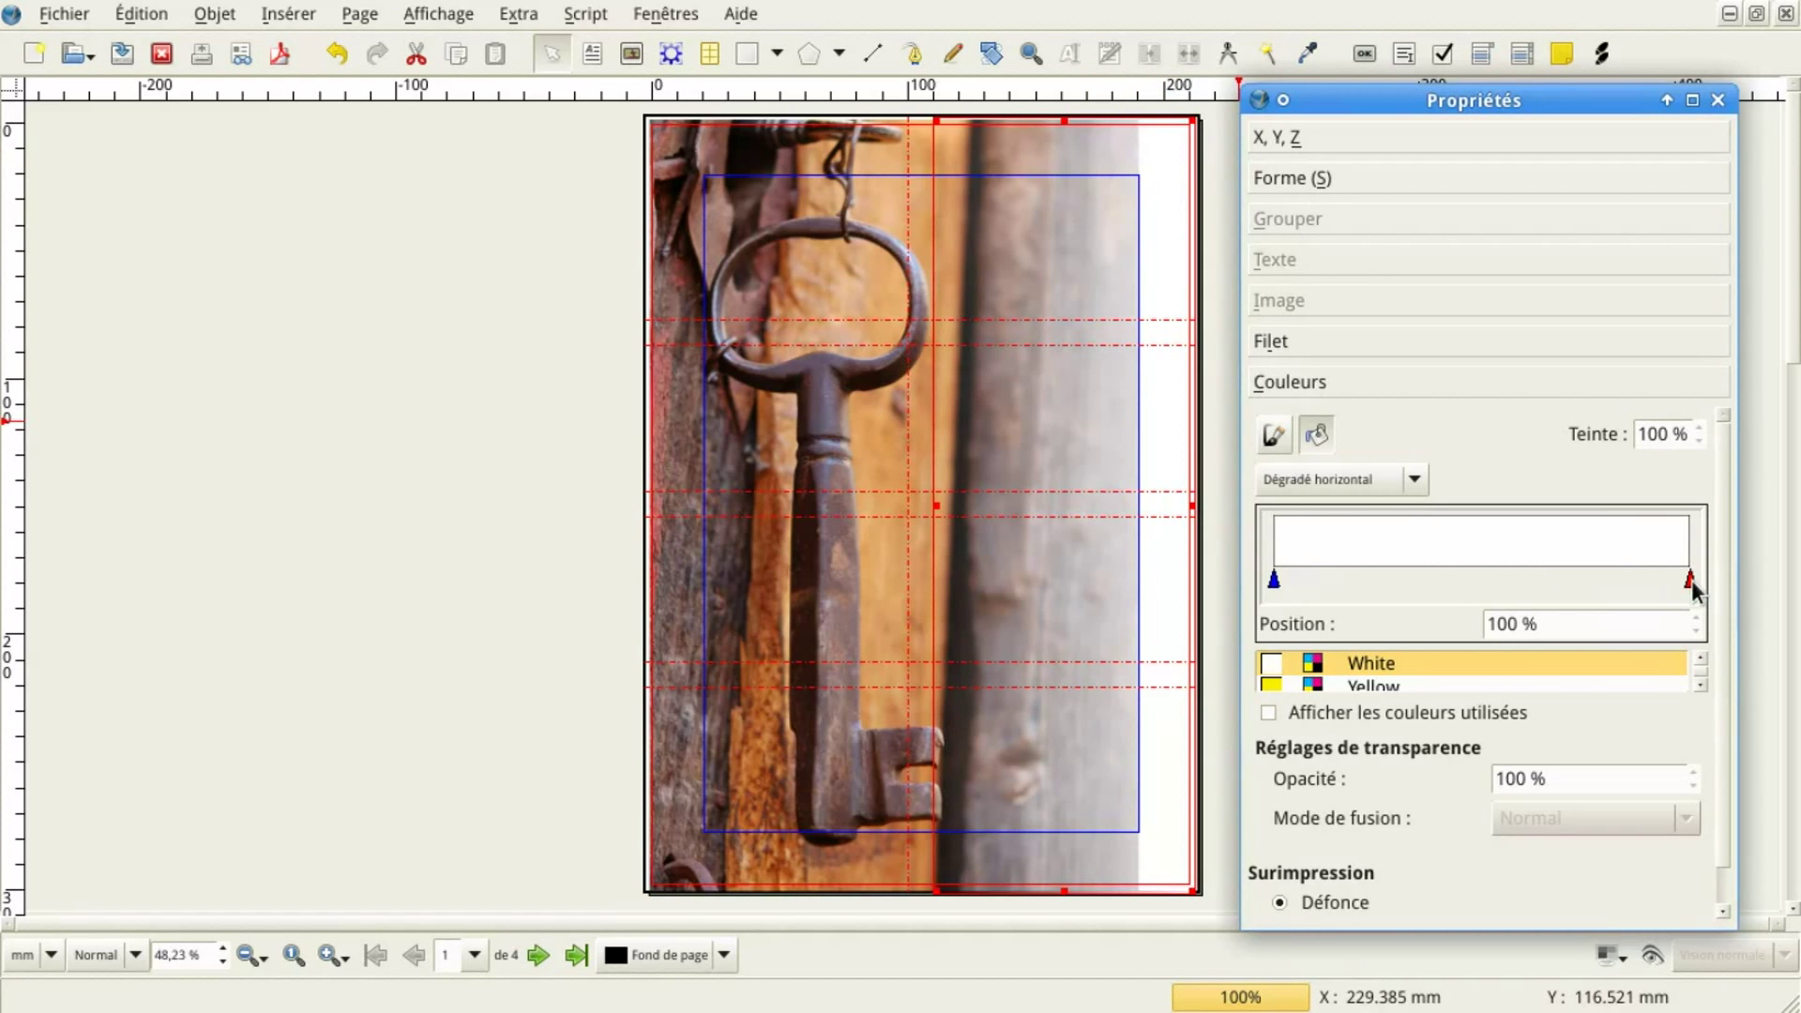
{"action": "left_click_drag", "start_coordinate": [1691, 579], "coordinate": [1614, 583]}
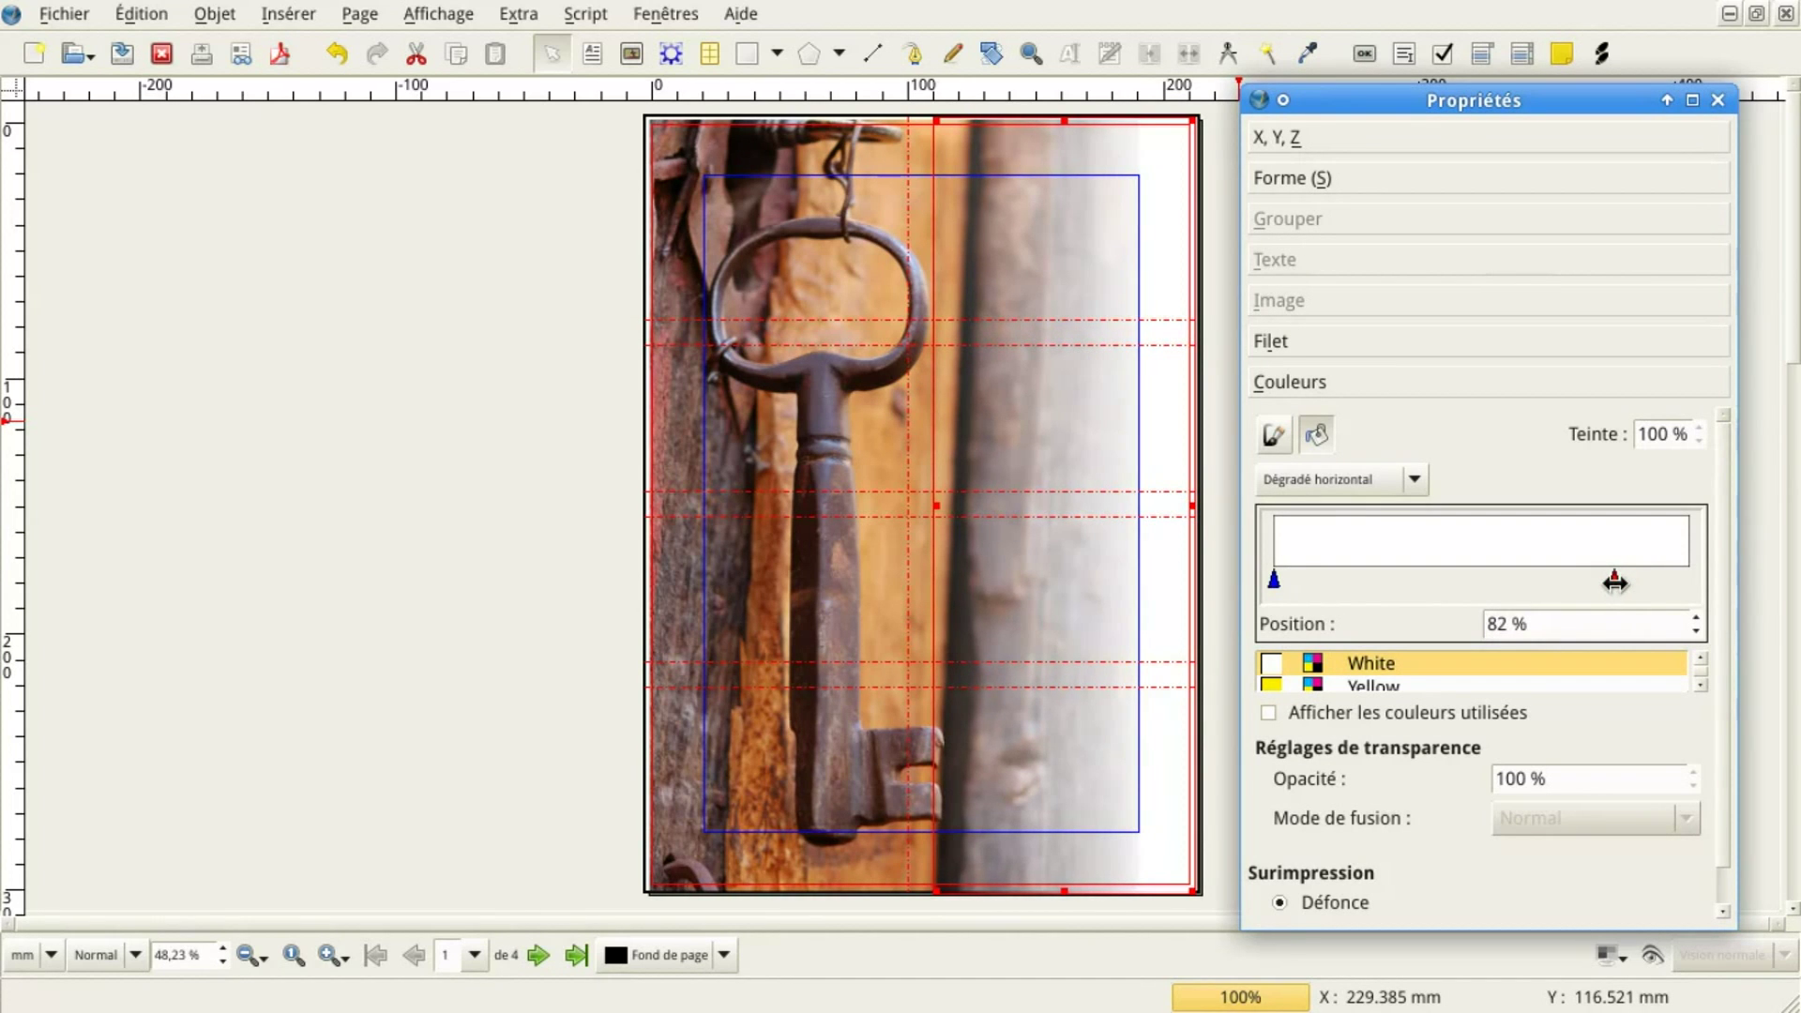